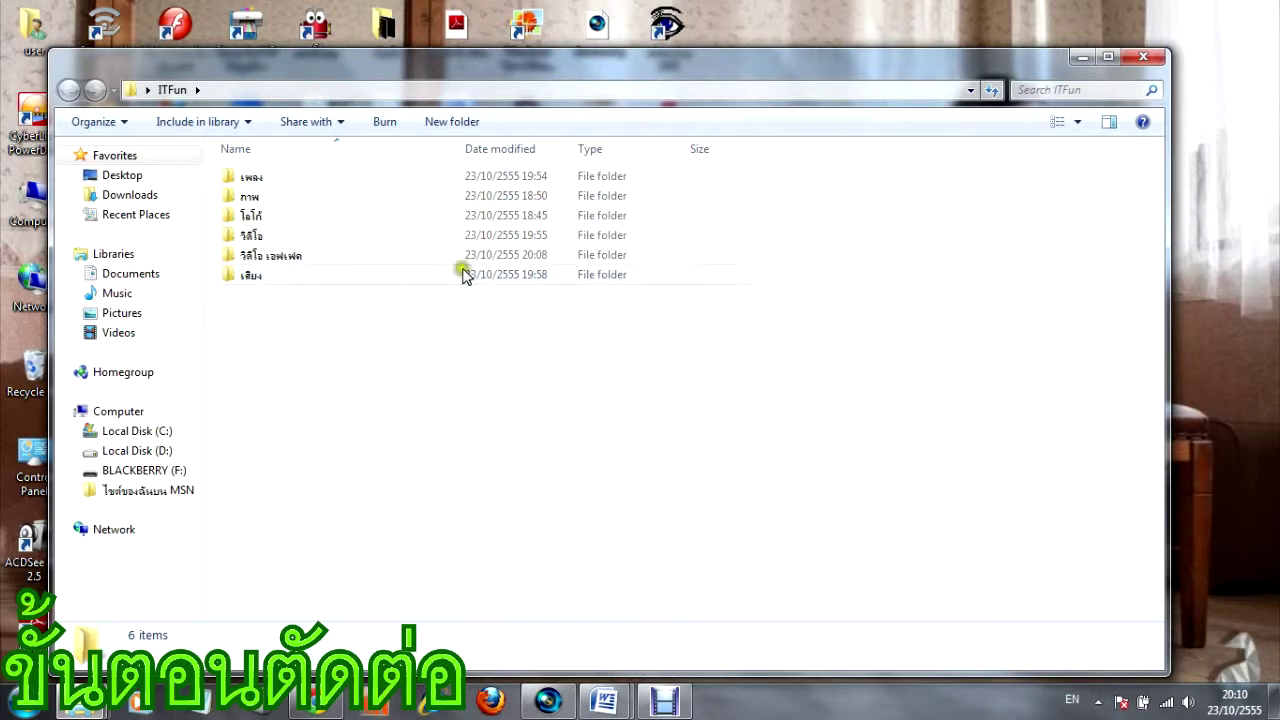
# Switch to Vegas Pro and insert a video track in the empty timeline.
pyautogui.click(566, 483)
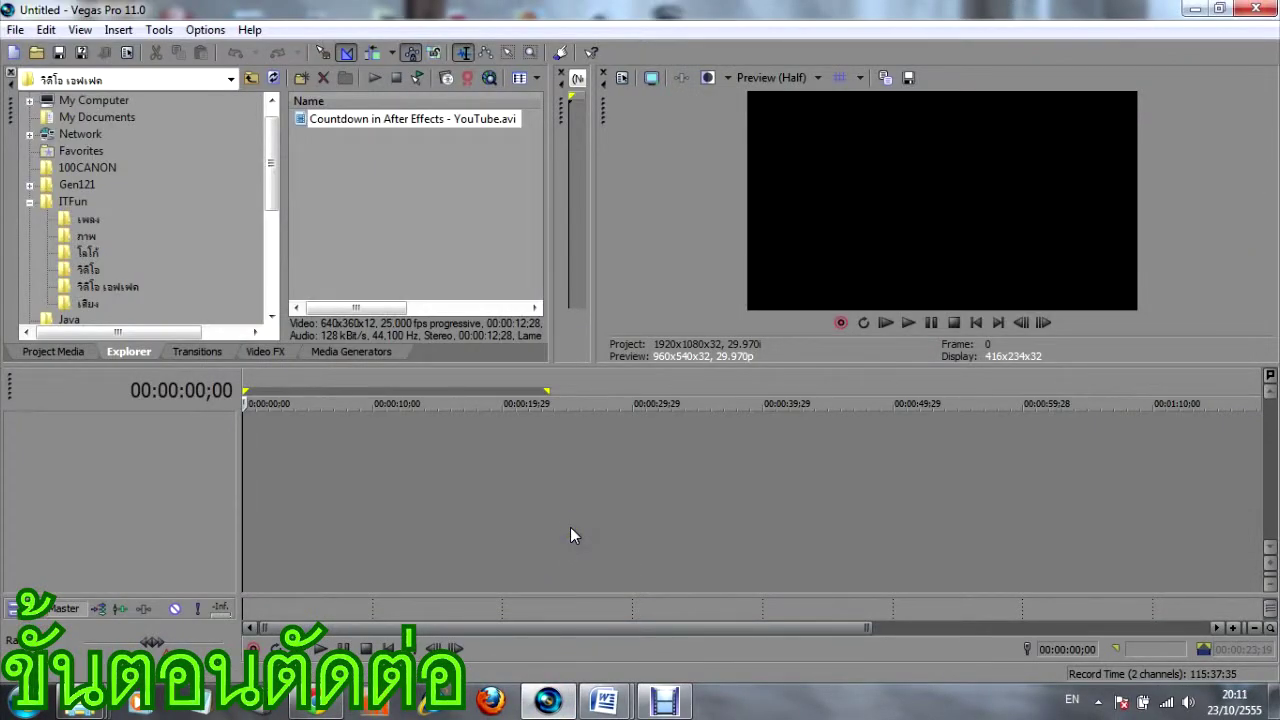
pyautogui.click(88, 269)
pyautogui.rightClick(271, 444)
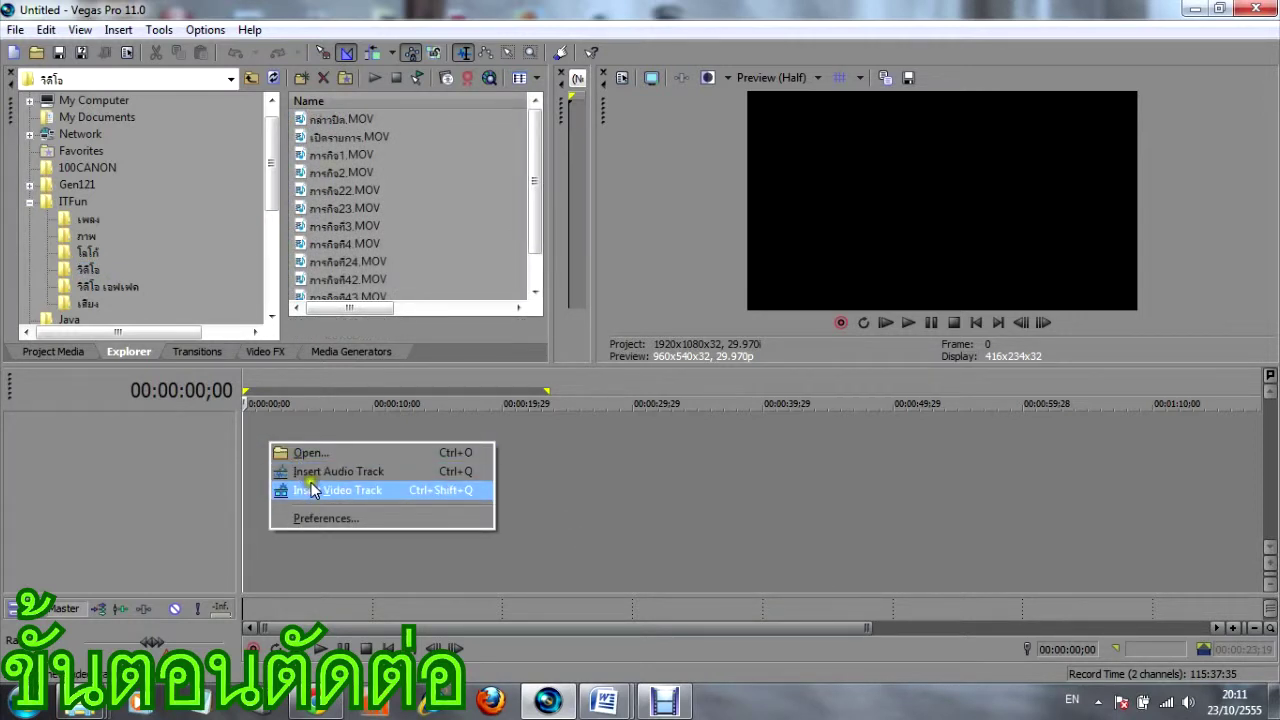
pyautogui.click(313, 489)
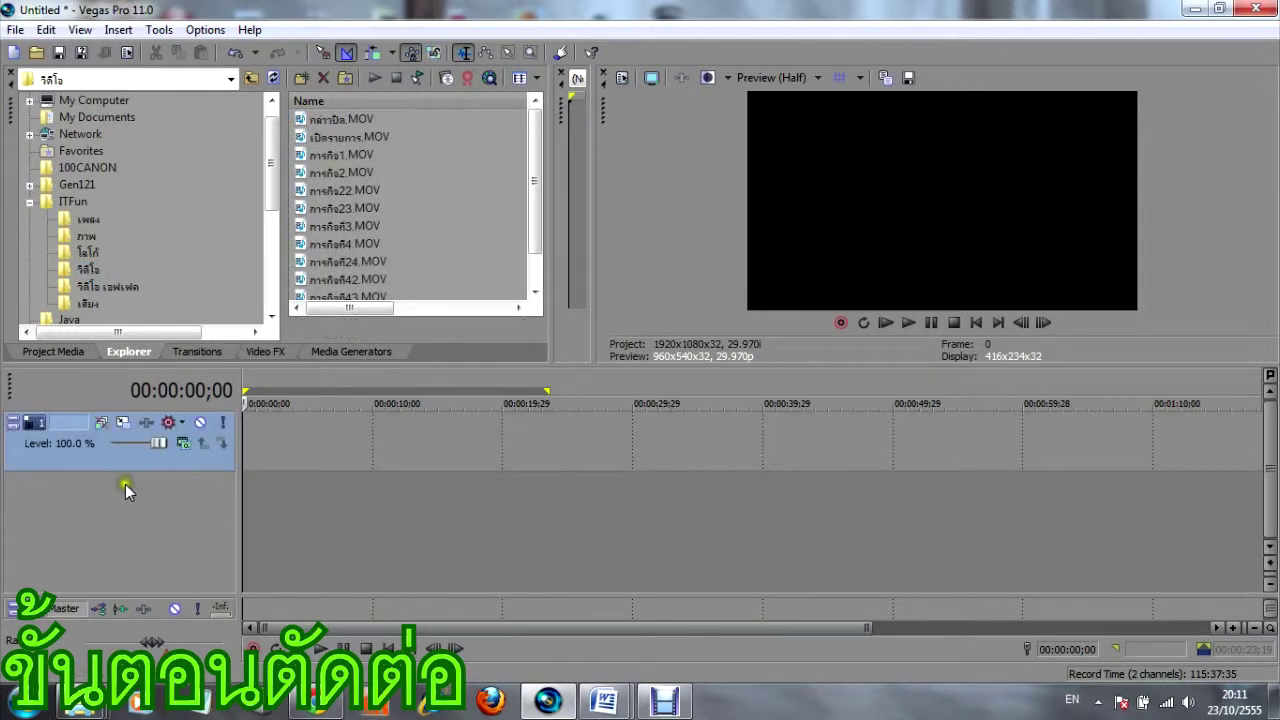
# Place Countdown in After Effects - YouTube.avi from the วิดีโอ เอฟเฟค folder at the start of the video track.
pyautogui.click(118, 288)
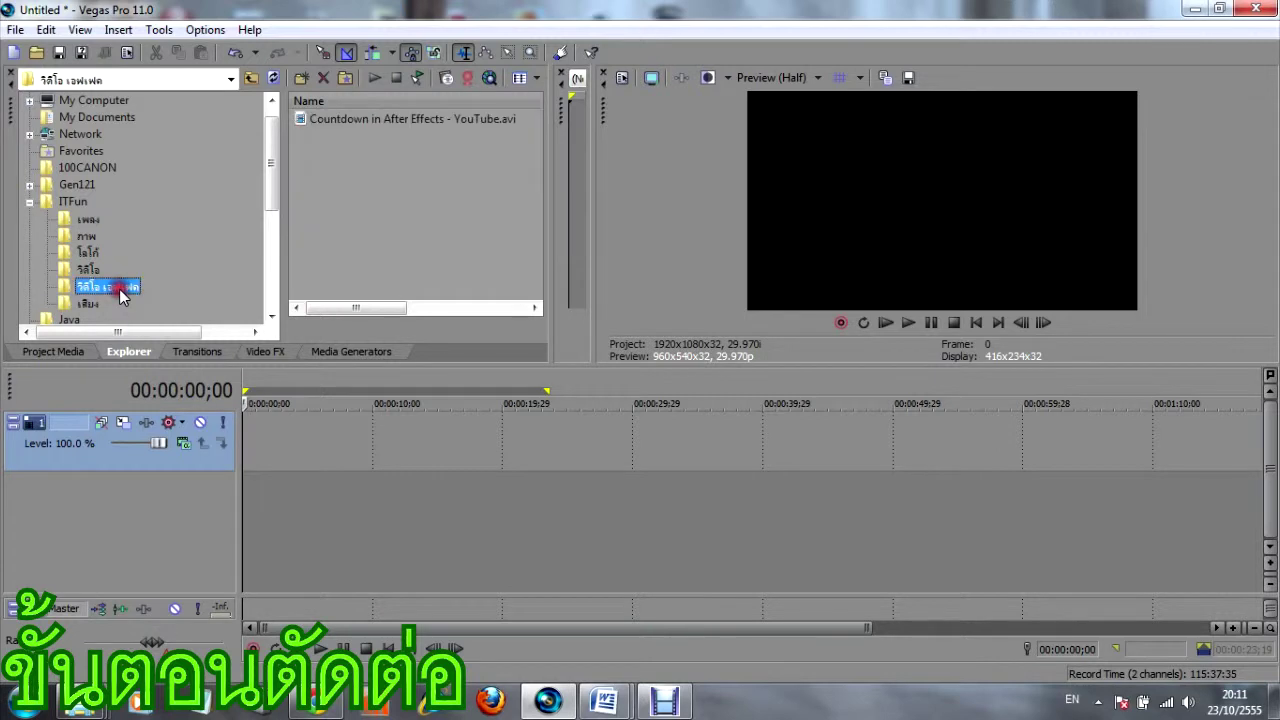
pyautogui.click(406, 119)
pyautogui.moveTo(406, 119); pyautogui.dragTo(245, 440)
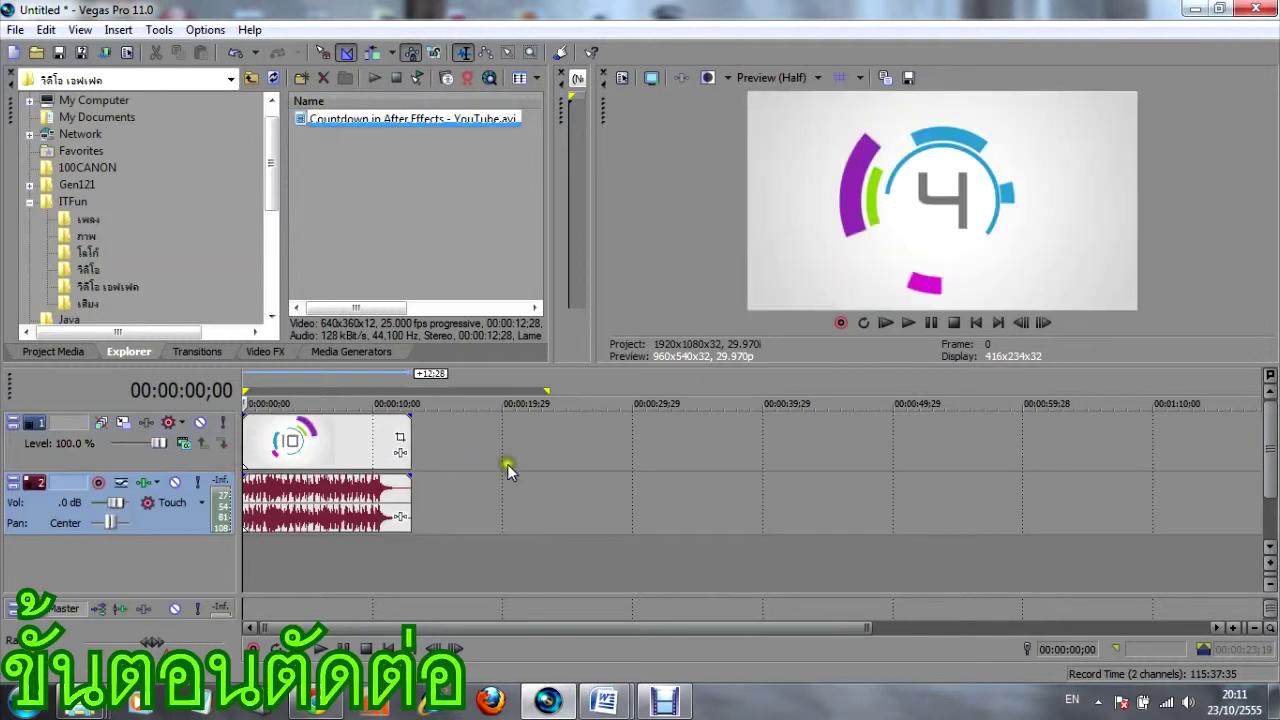
# Play the countdown clip from its beginning, and stop the playback.
pyautogui.click(298, 546)
pyautogui.click(262, 557)
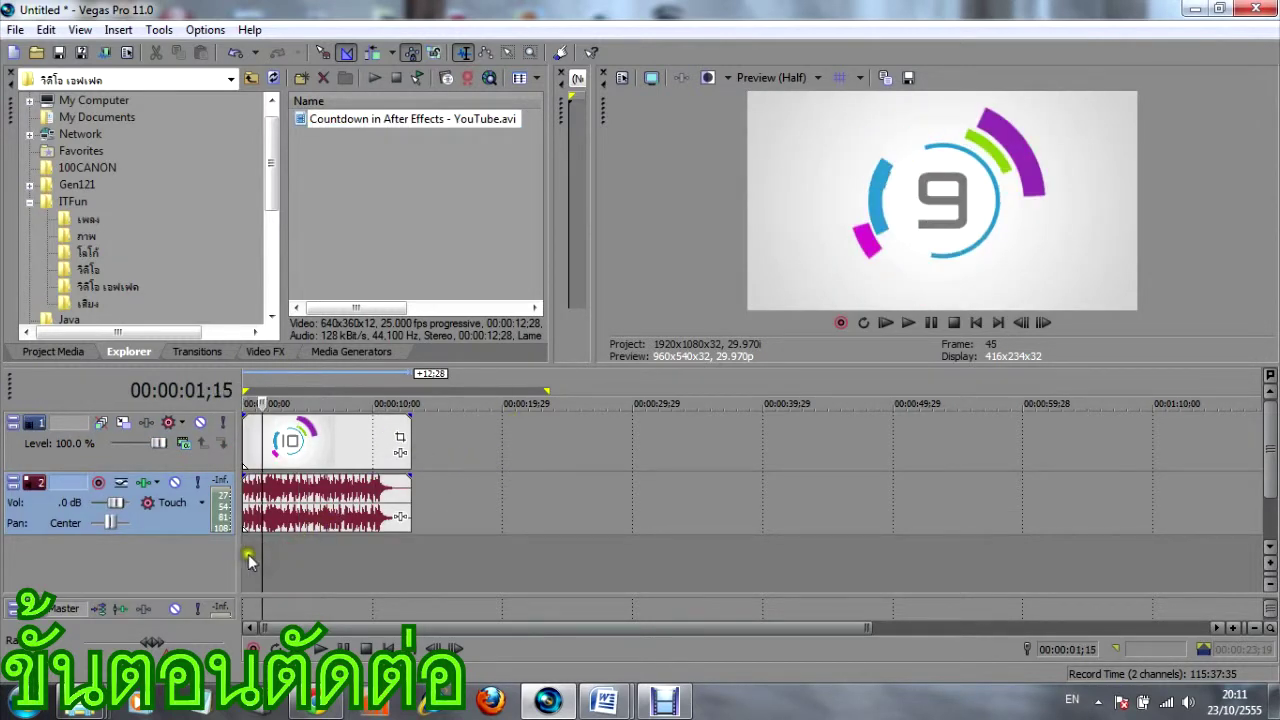
pyautogui.click(245, 556)
pyautogui.press('space')
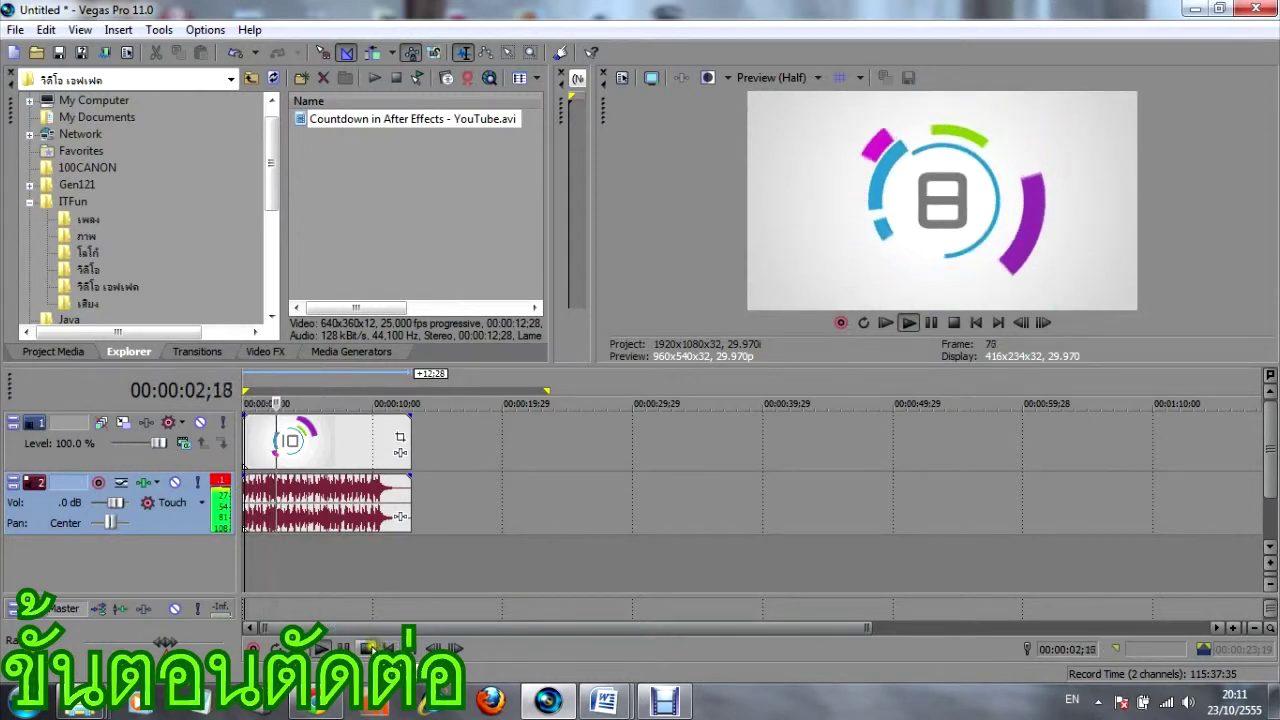
pyautogui.click(369, 648)
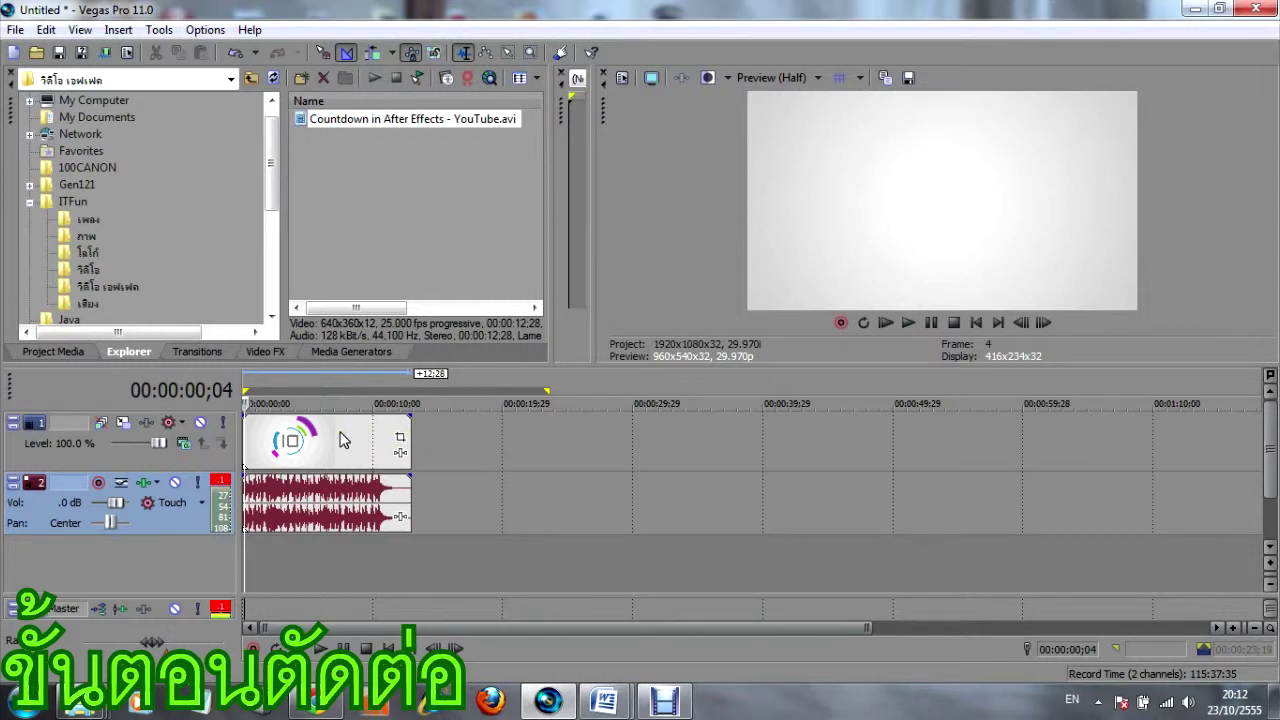
# Trim the end of the countdown's video event back to about 10 seconds and play its ending to check the cut.
pyautogui.moveTo(410, 430); pyautogui.dragTo(366, 434)
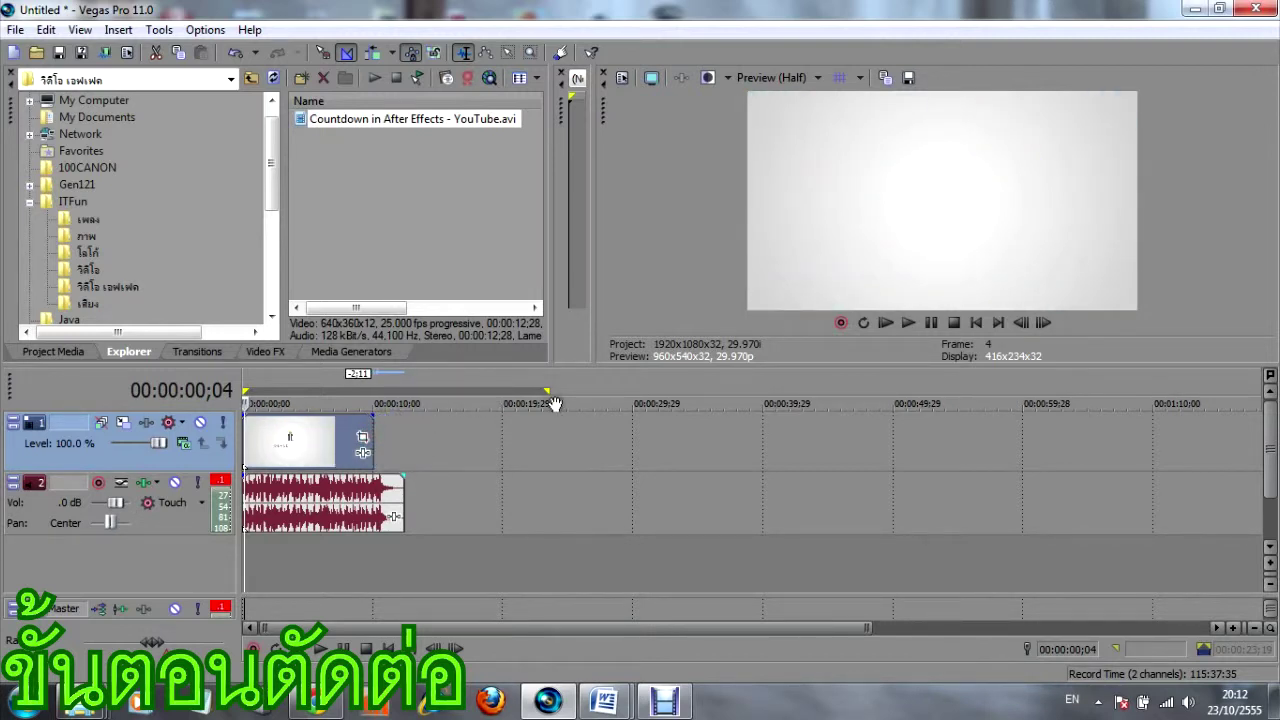
pyautogui.click(366, 549)
pyautogui.press('space')
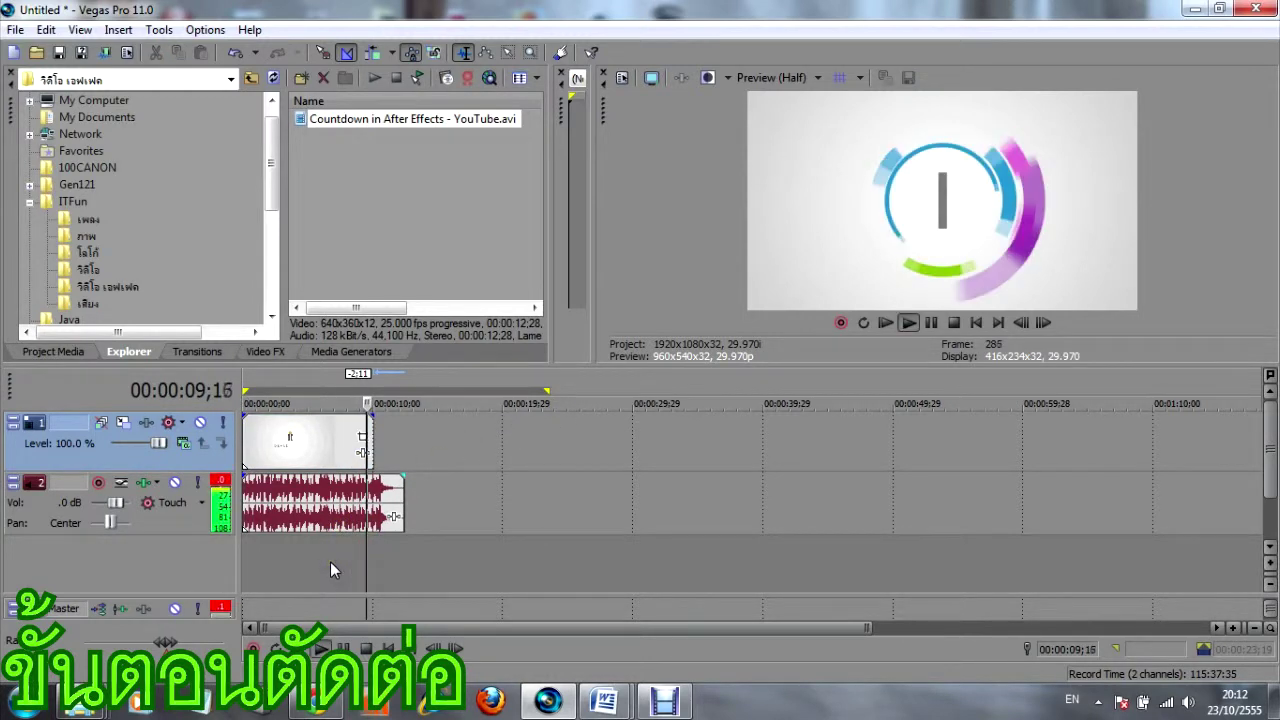
pyautogui.click(365, 650)
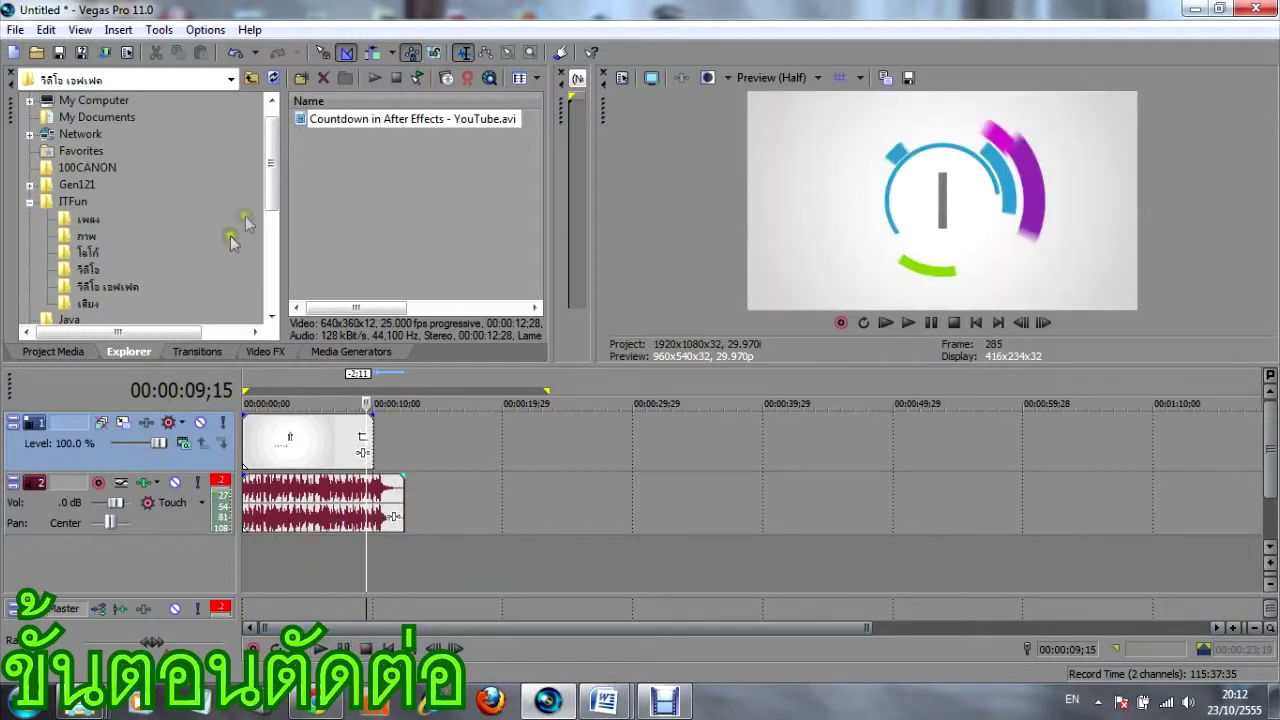
# Add โลโก้ ไอทีฟัน.png from the โลโก้ folder to the video track right after the countdown, ending level with the audio.
pyautogui.scroll(-1, 272, 170)
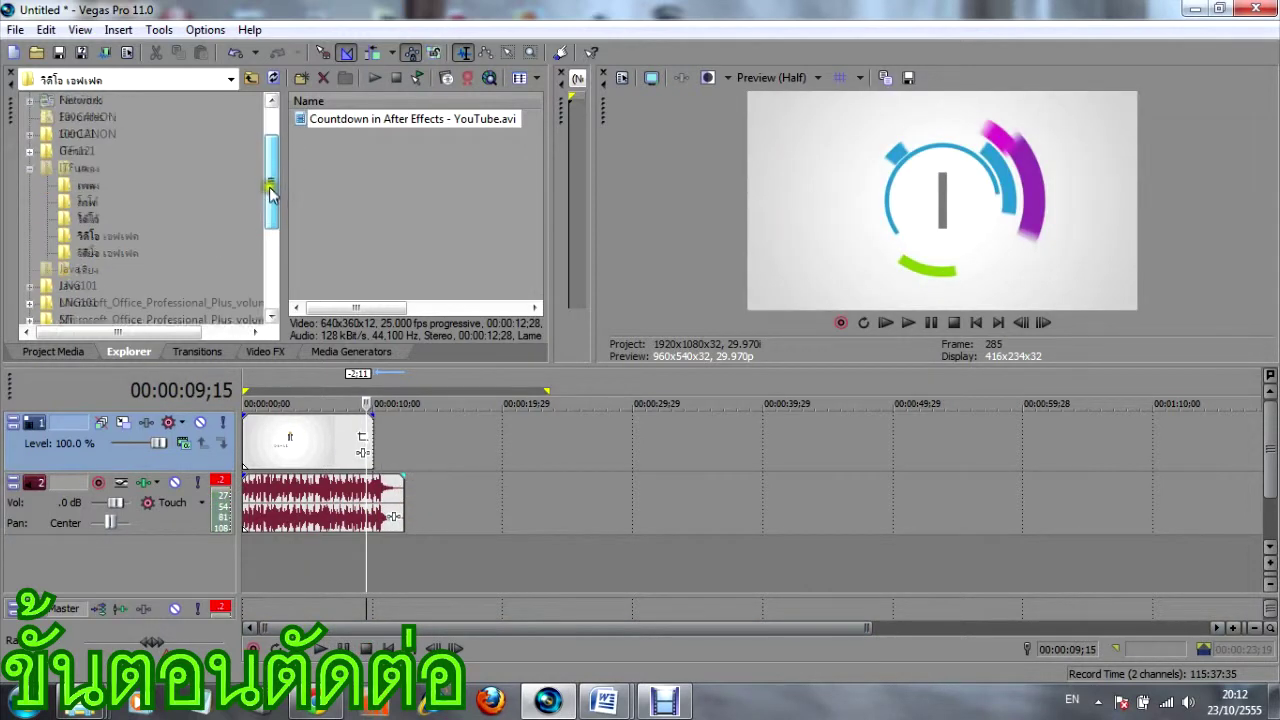
pyautogui.click(88, 201)
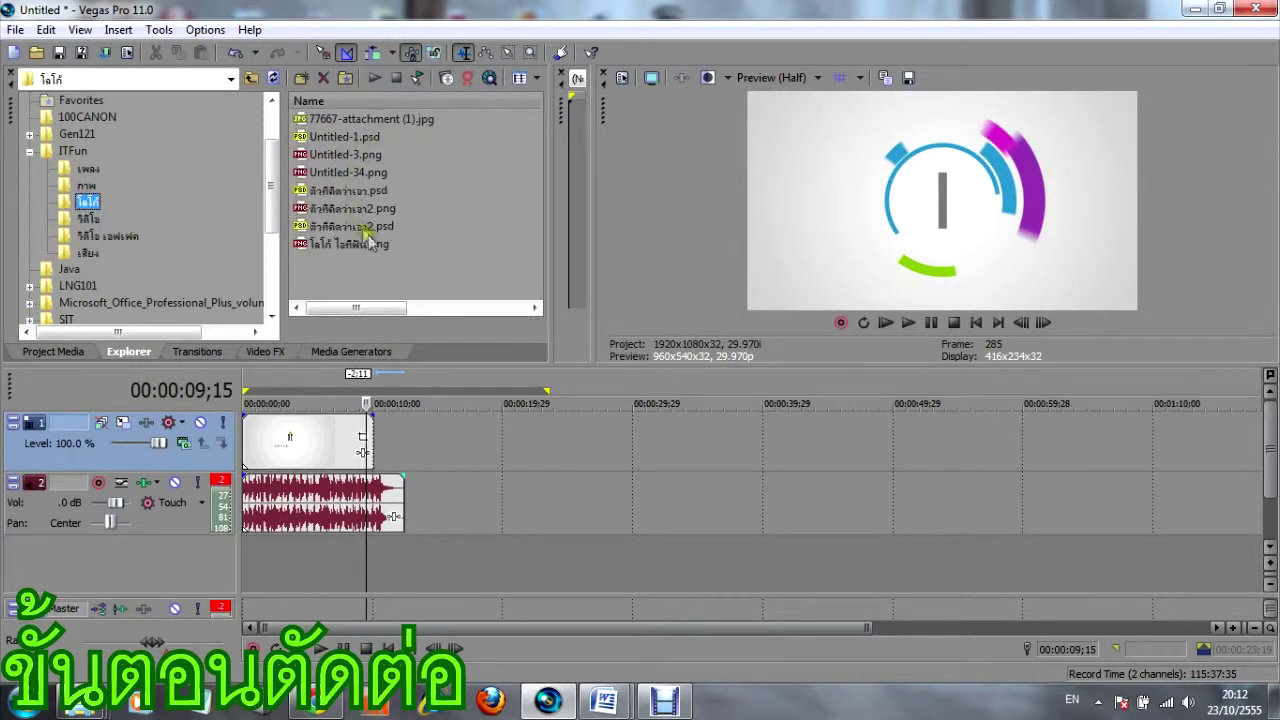
pyautogui.moveTo(365, 246); pyautogui.dragTo(405, 434)
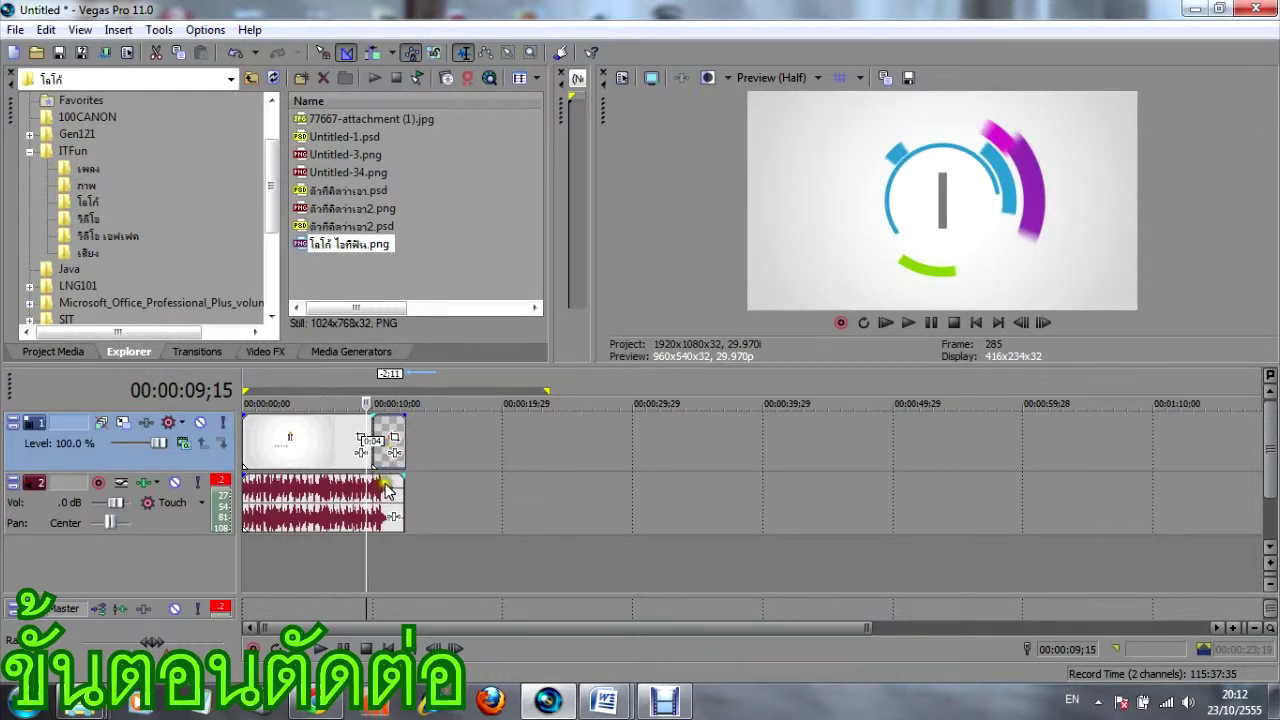
# Pan and crop the logo image to a smaller frame around the "IT Fun :]" text so it fills the picture.
pyautogui.click(385, 430)
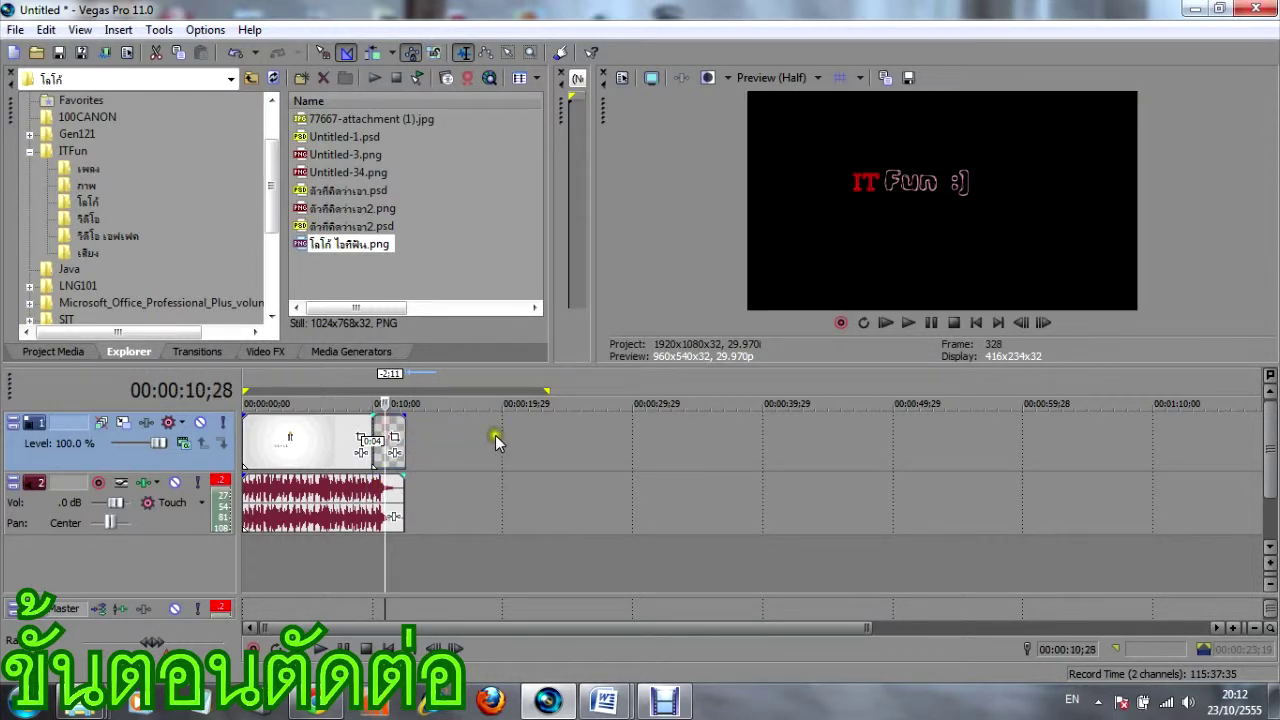
pyautogui.click(392, 438)
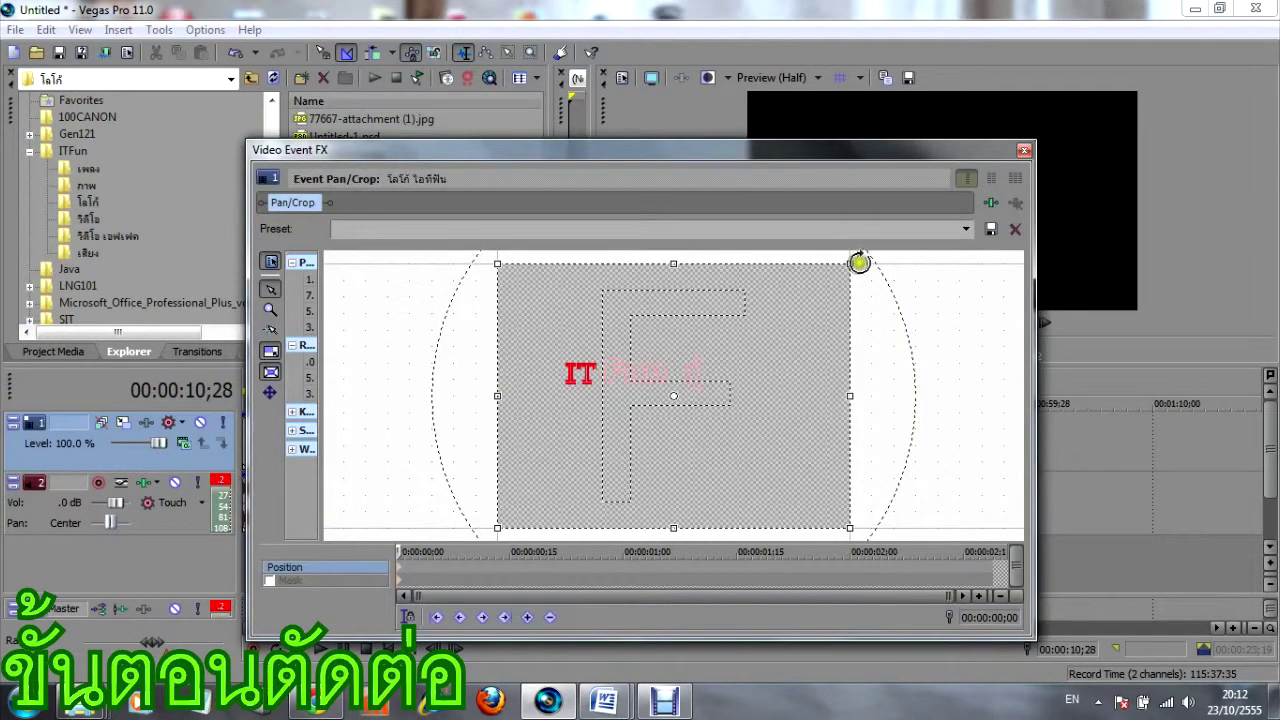
pyautogui.moveTo(851, 263); pyautogui.dragTo(817, 312)
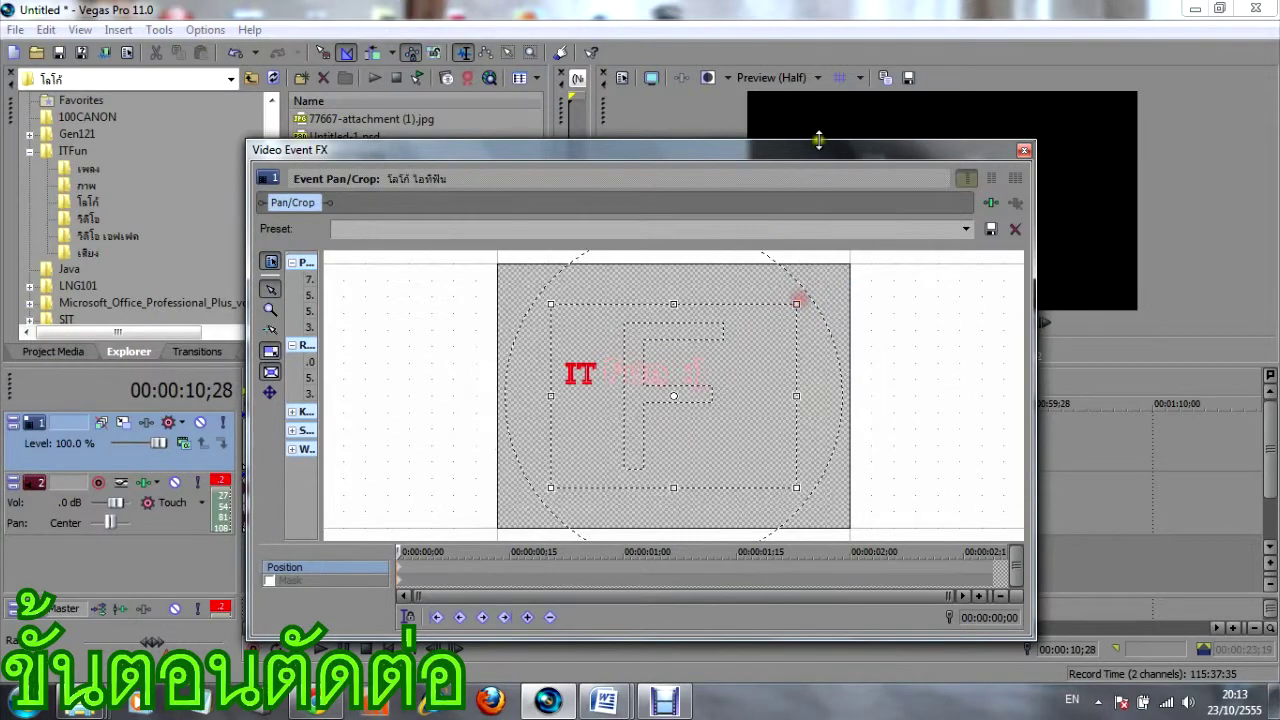
pyautogui.moveTo(824, 153); pyautogui.dragTo(524, 125)
pyautogui.moveTo(380, 345); pyautogui.dragTo(346, 317)
pyautogui.moveTo(462, 254); pyautogui.dragTo(378, 322)
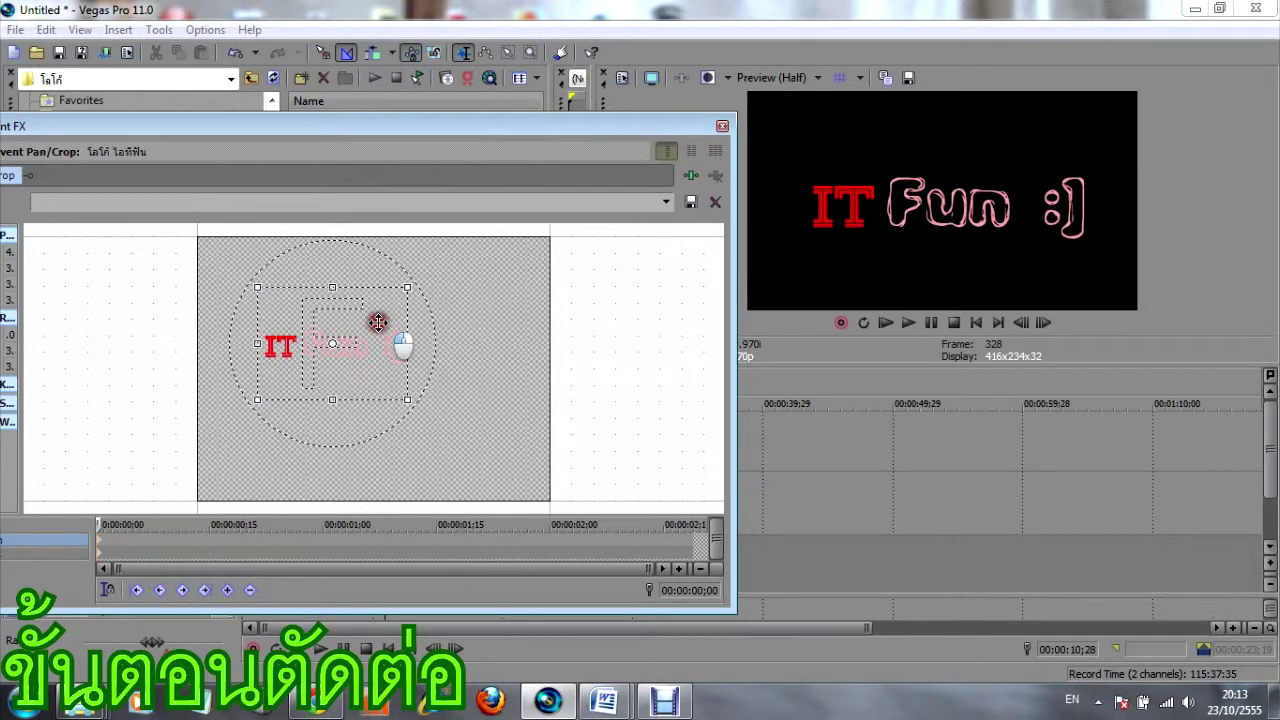
pyautogui.click(722, 126)
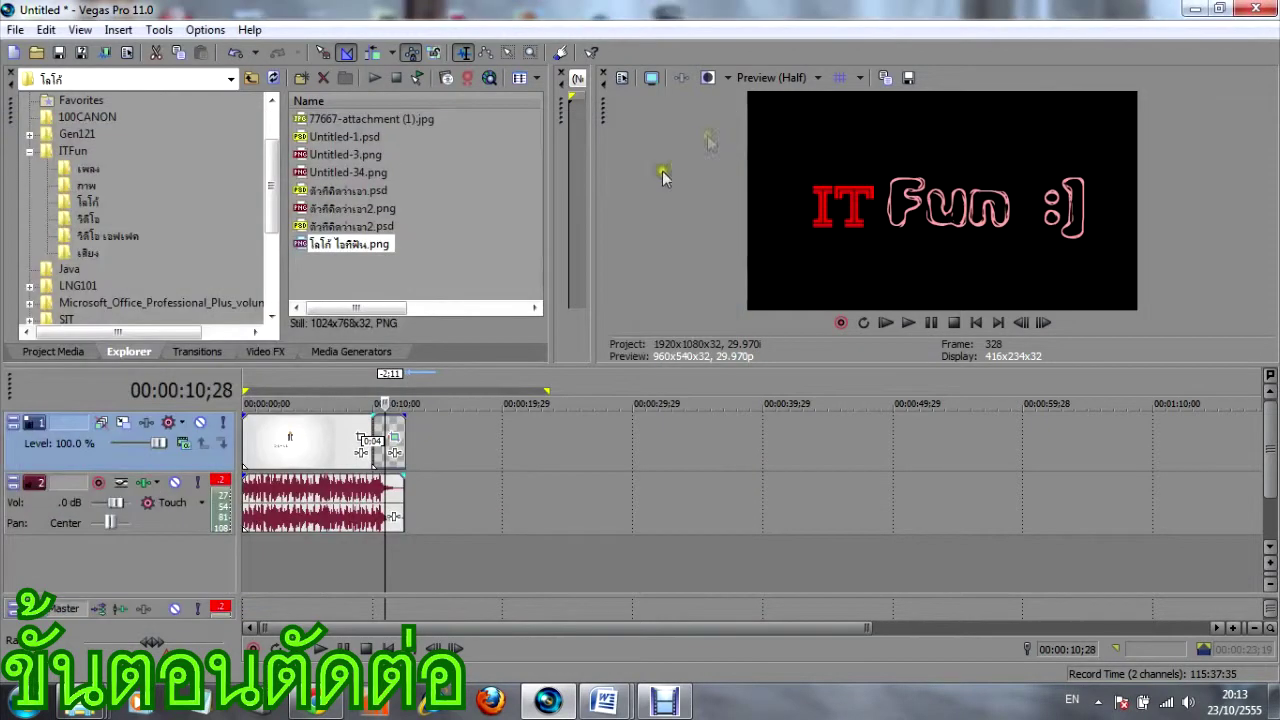
# Play the change from the countdown to the logo, and check the logo near the end of its event.
pyautogui.click(358, 428)
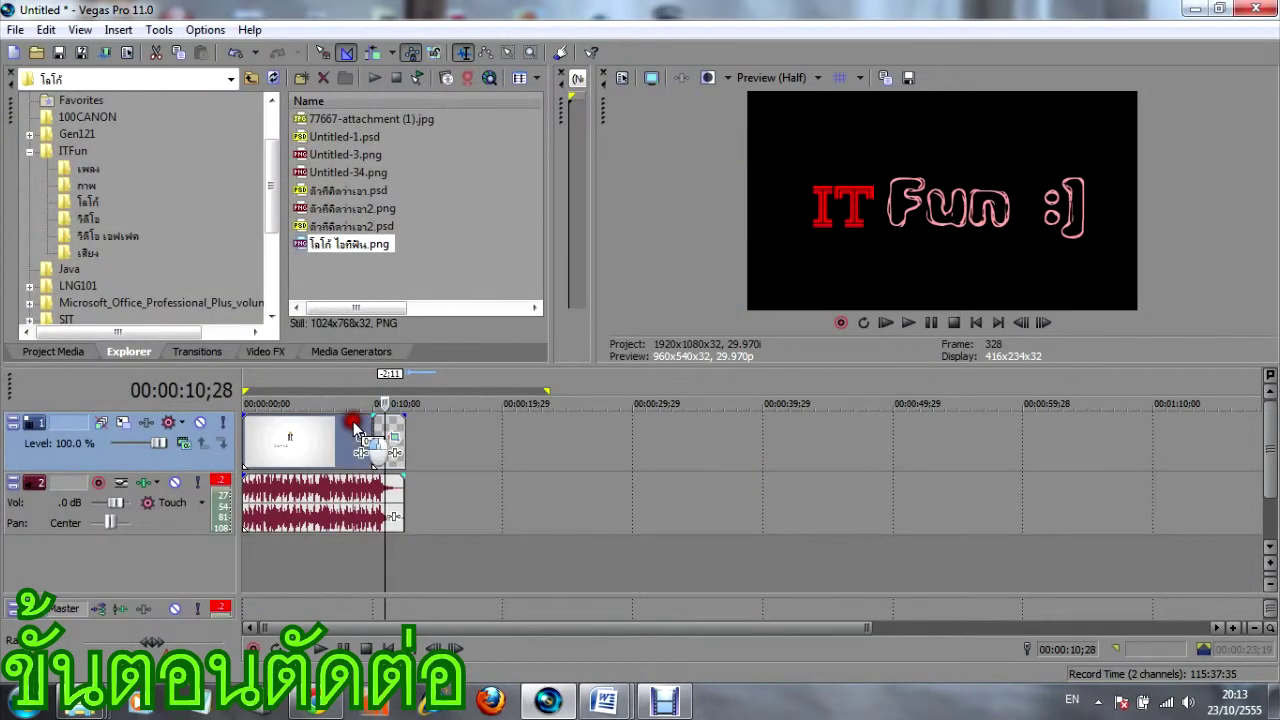
pyautogui.press('space')
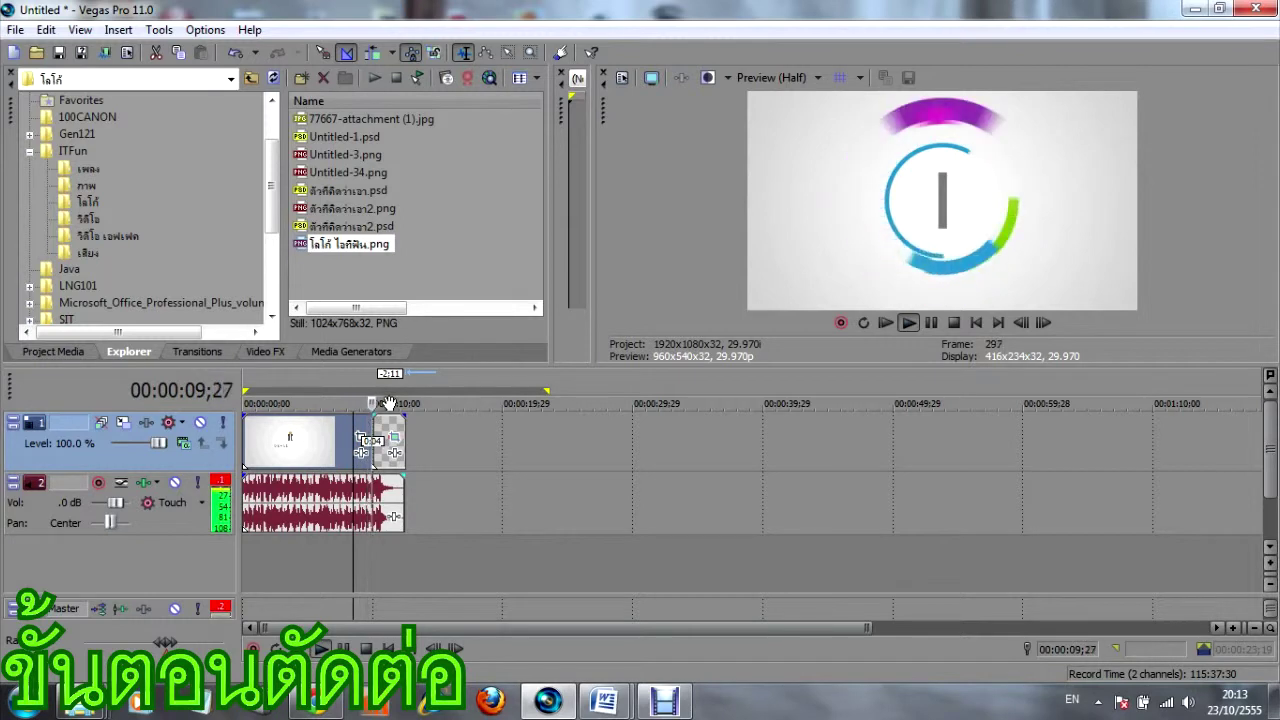
pyautogui.click(367, 648)
pyautogui.click(399, 547)
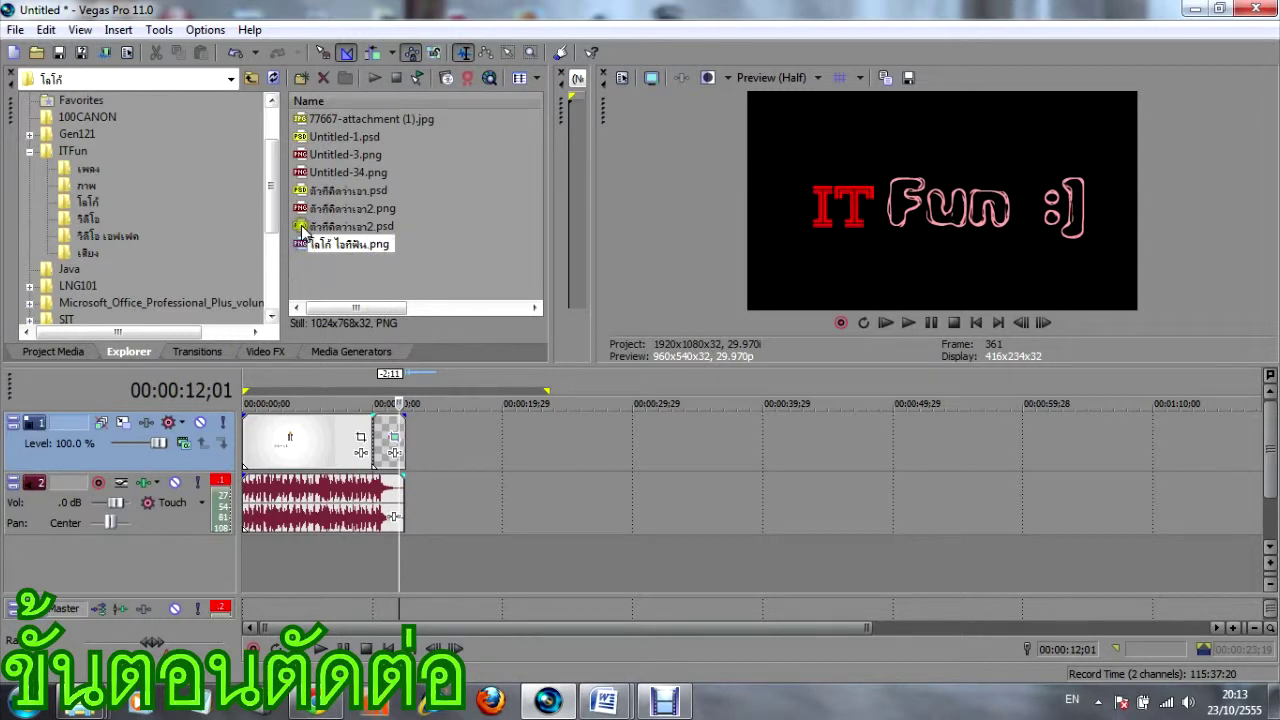
# Add ภาพป้าย.JPG from the ภาพ folder to the video track right after the logo, and preview the photo.
pyautogui.click(270, 165)
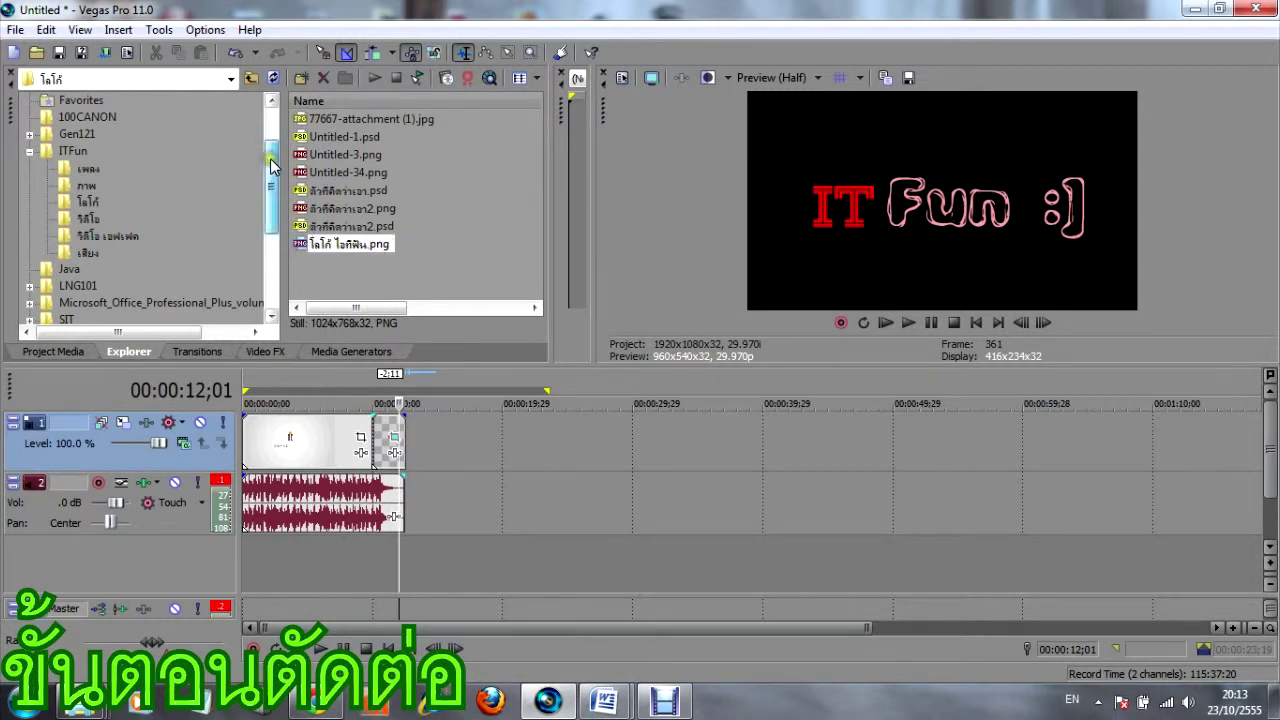
pyautogui.click(90, 187)
pyautogui.moveTo(534, 121); pyautogui.dragTo(531, 277)
pyautogui.moveTo(322, 287); pyautogui.dragTo(414, 462)
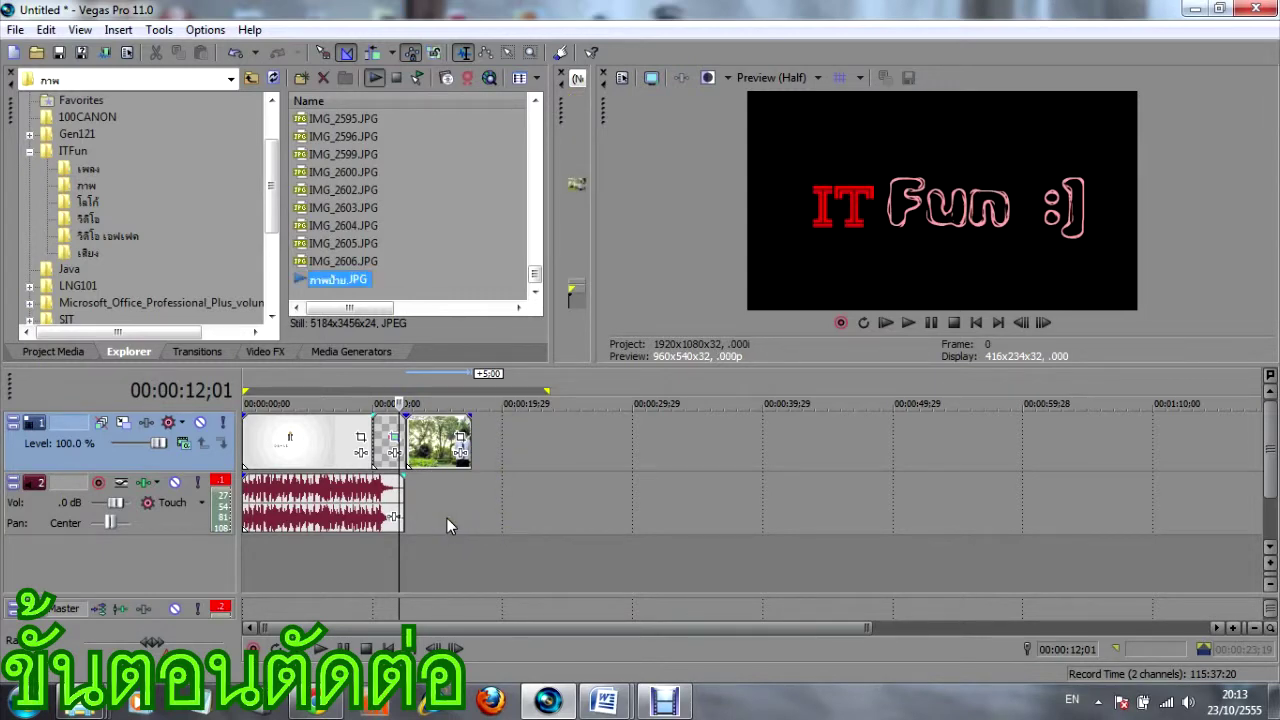
pyautogui.click(426, 557)
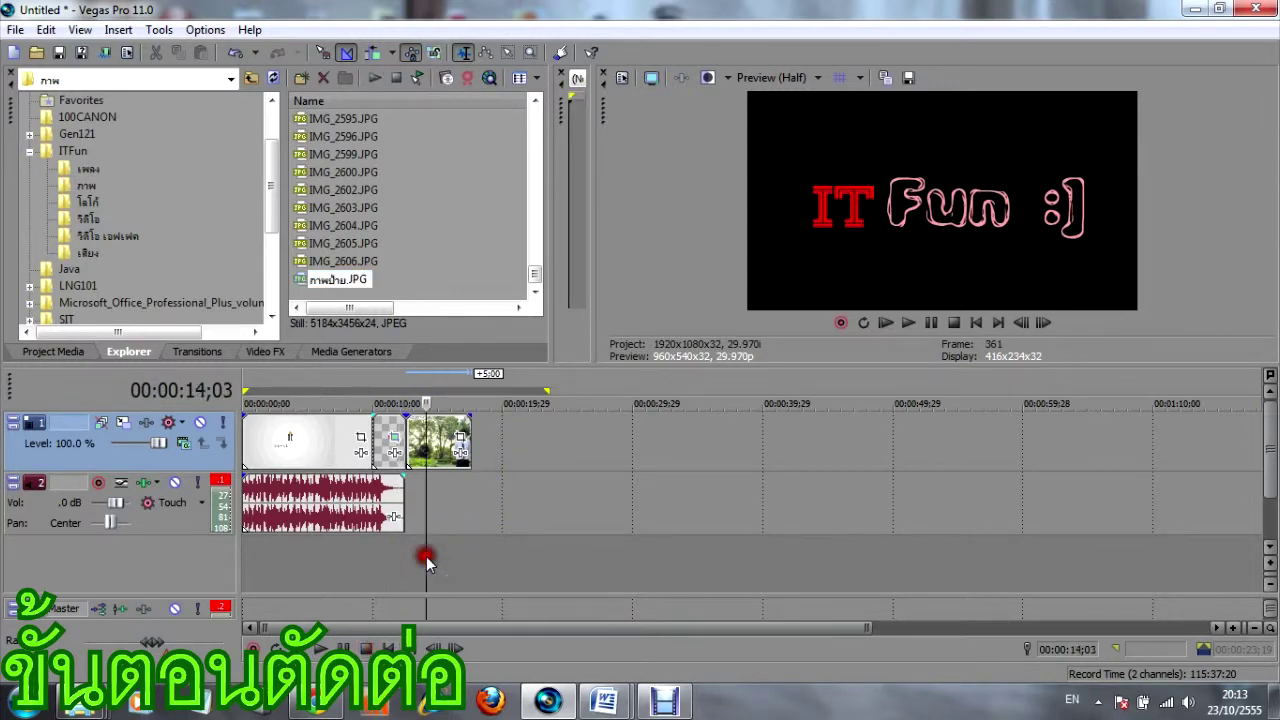
pyautogui.press('space')
pyautogui.click(367, 648)
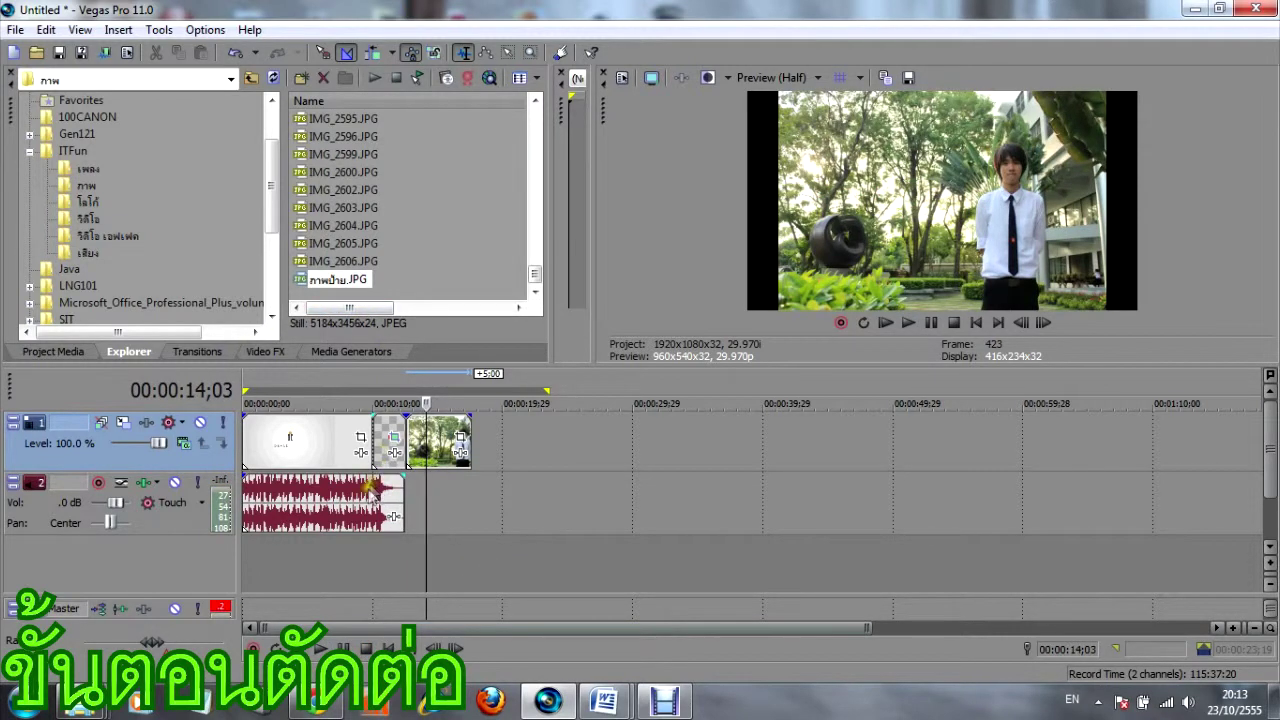
# Insert a second video track above the one holding the countdown, logo and photo.
pyautogui.rightClick(198, 465)
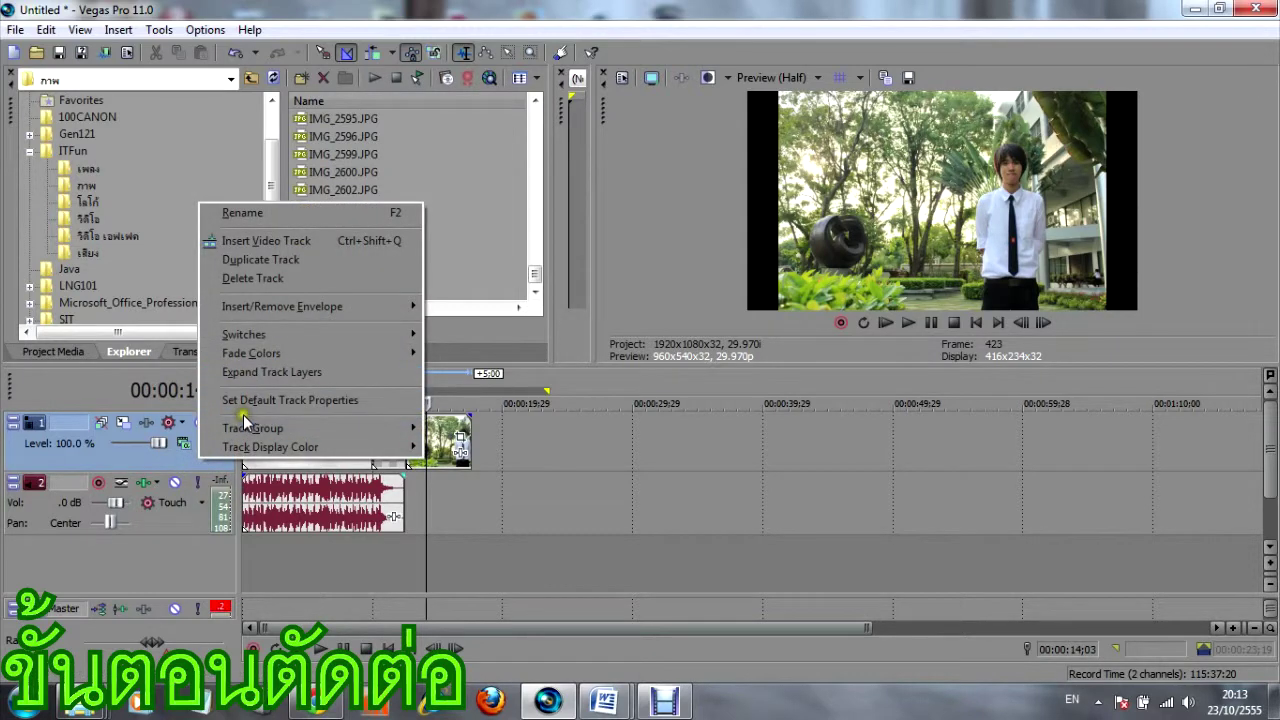
pyautogui.rightClick(176, 462)
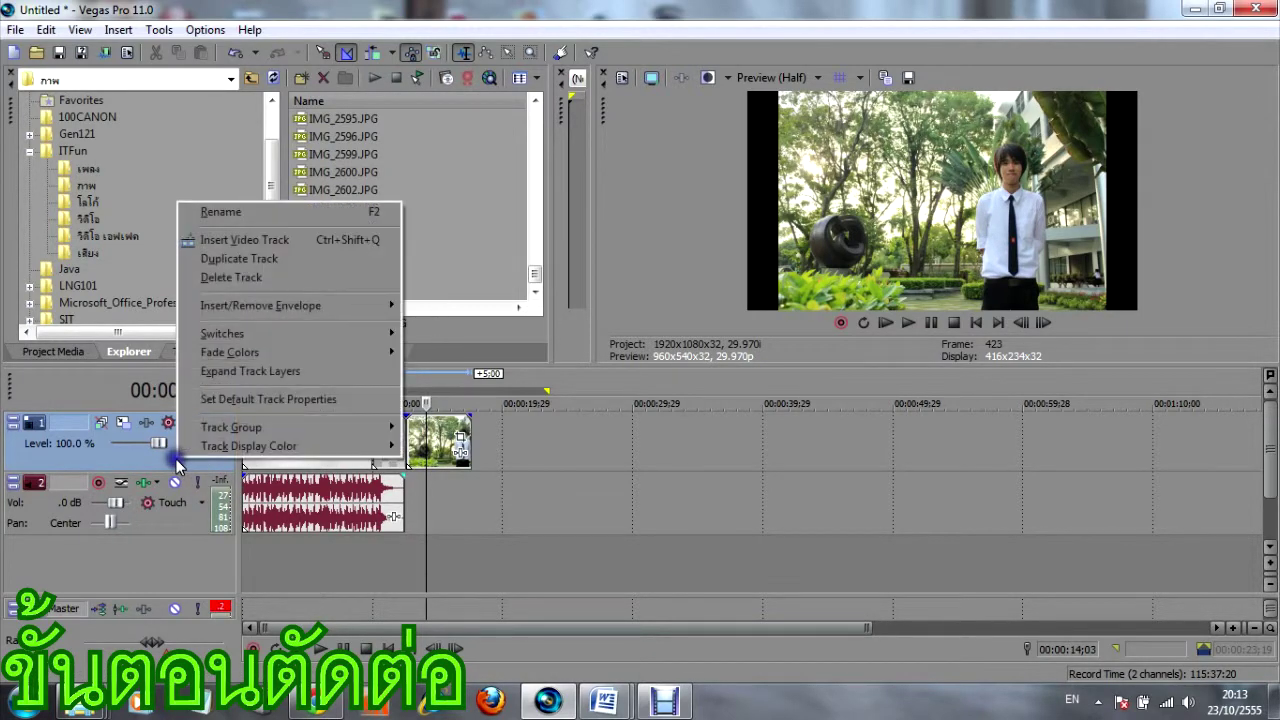
pyautogui.click(272, 244)
# Place ตัวที่คิดว่าเอา2.png from the โลโก้ folder on the new upper track, directly above the photo.
pyautogui.click(406, 450)
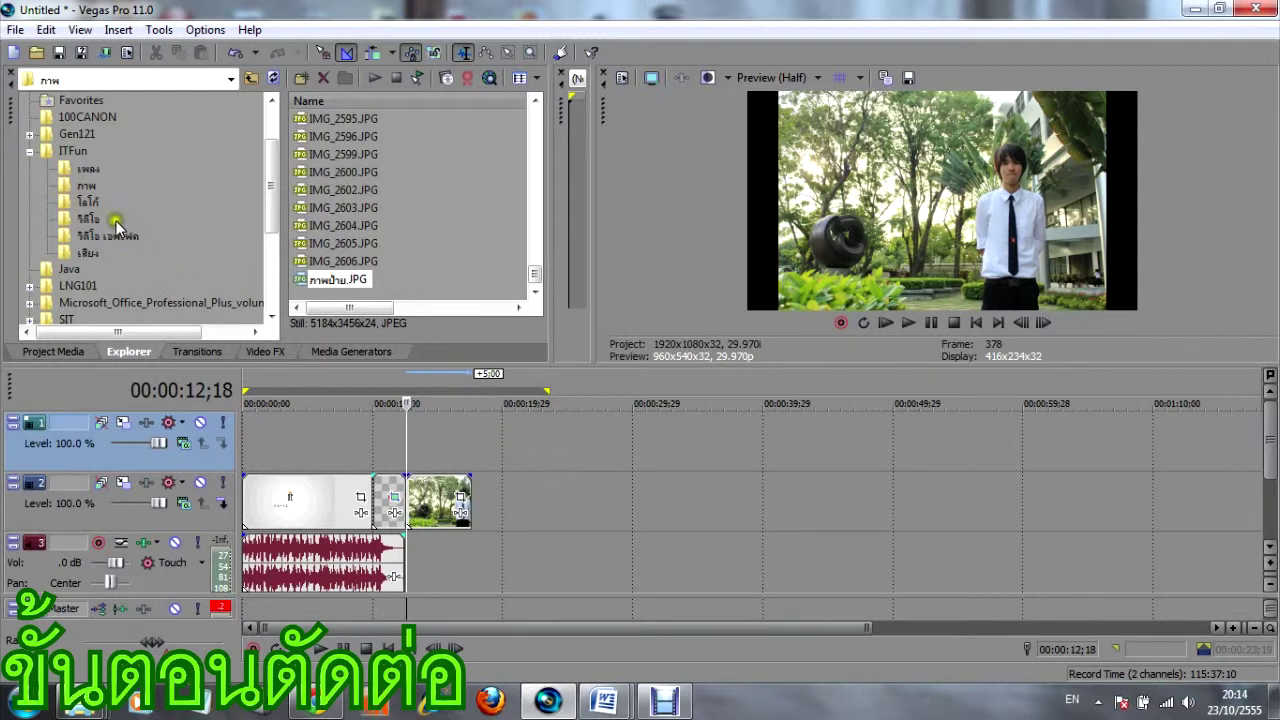
pyautogui.click(88, 201)
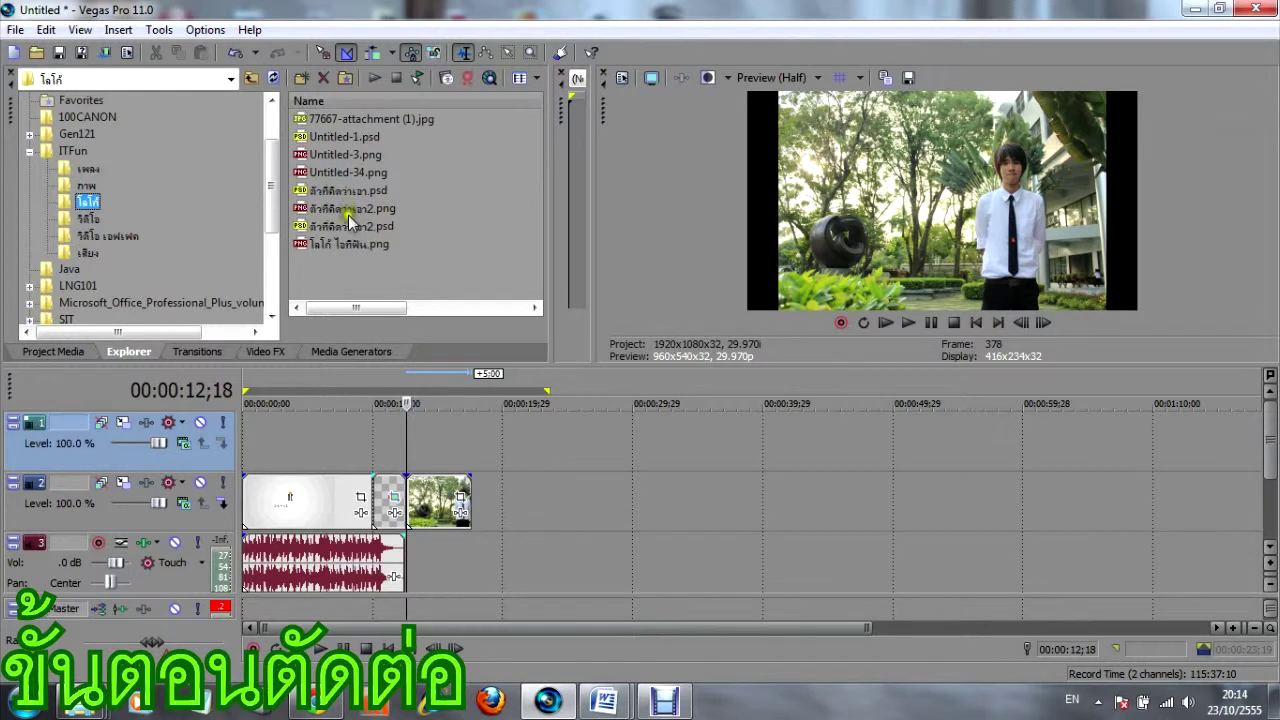
pyautogui.moveTo(348, 209); pyautogui.dragTo(427, 460)
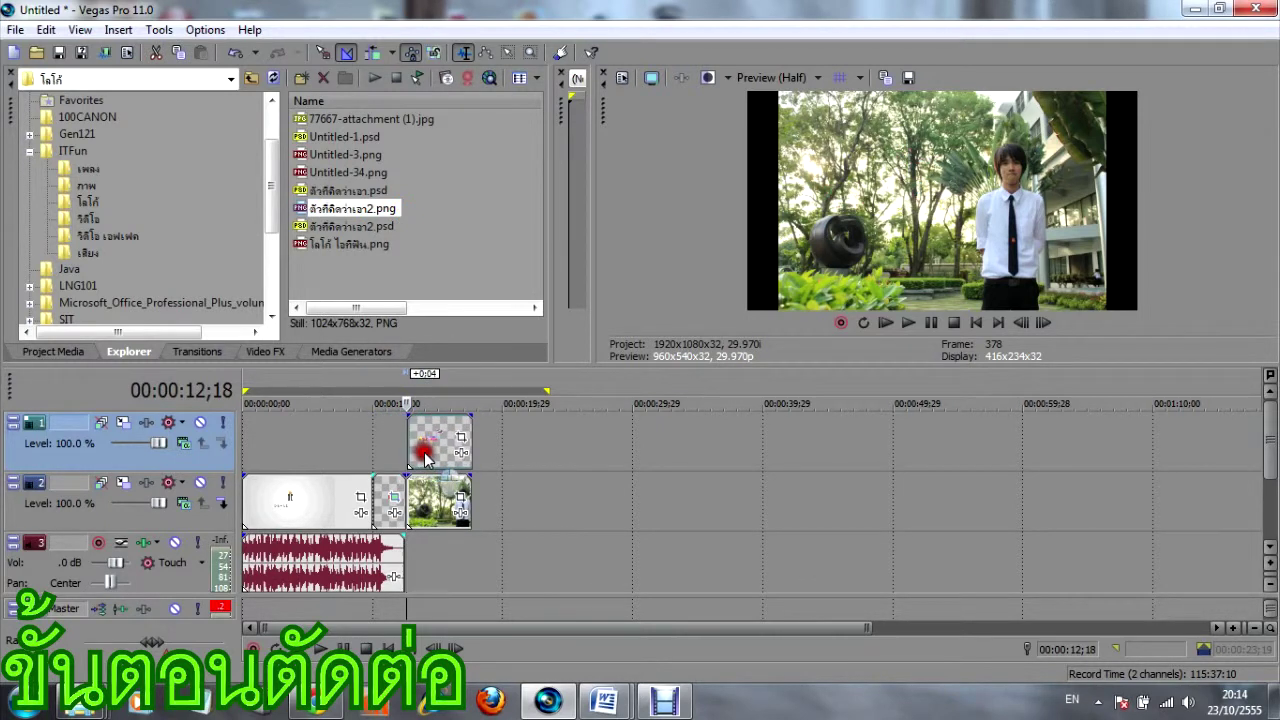
# Pan and crop the overlay text image to a tighter frame so the slogan and flag appear larger beside the person.
pyautogui.click(438, 453)
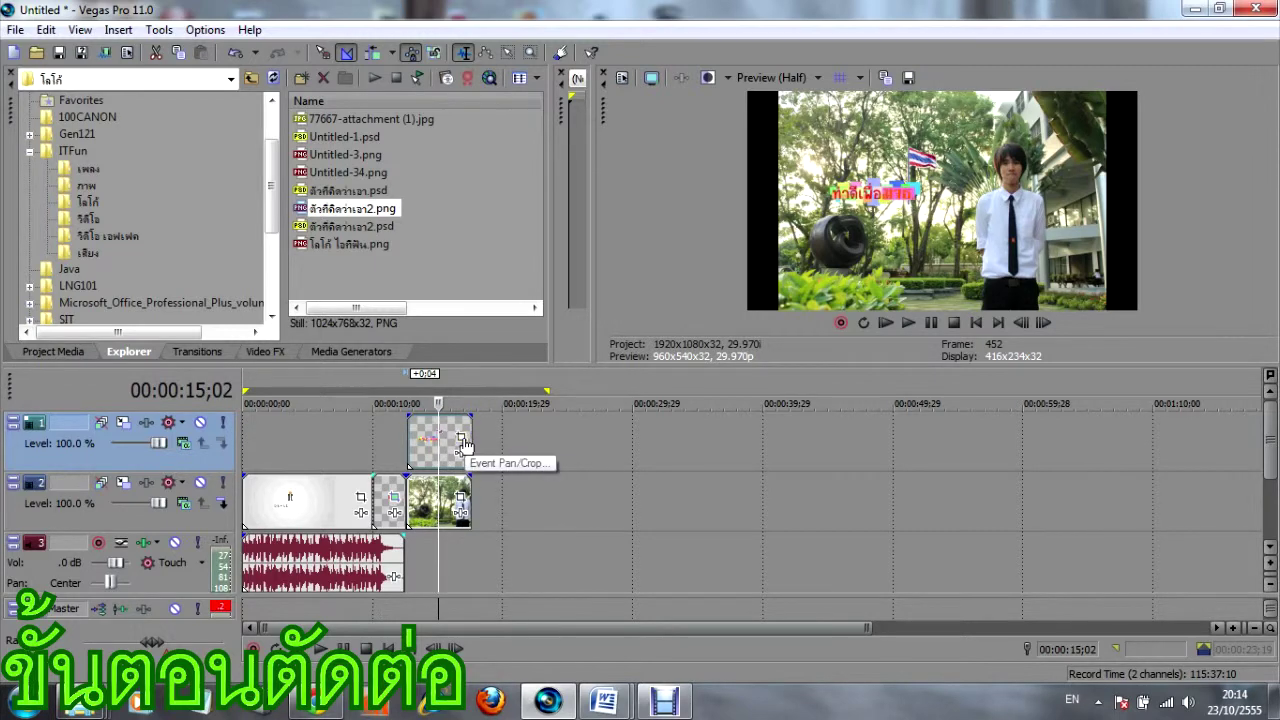
pyautogui.click(462, 440)
pyautogui.moveTo(541, 241); pyautogui.dragTo(508, 269)
pyautogui.moveTo(423, 349); pyautogui.dragTo(418, 347)
pyautogui.moveTo(493, 270); pyautogui.dragTo(446, 305)
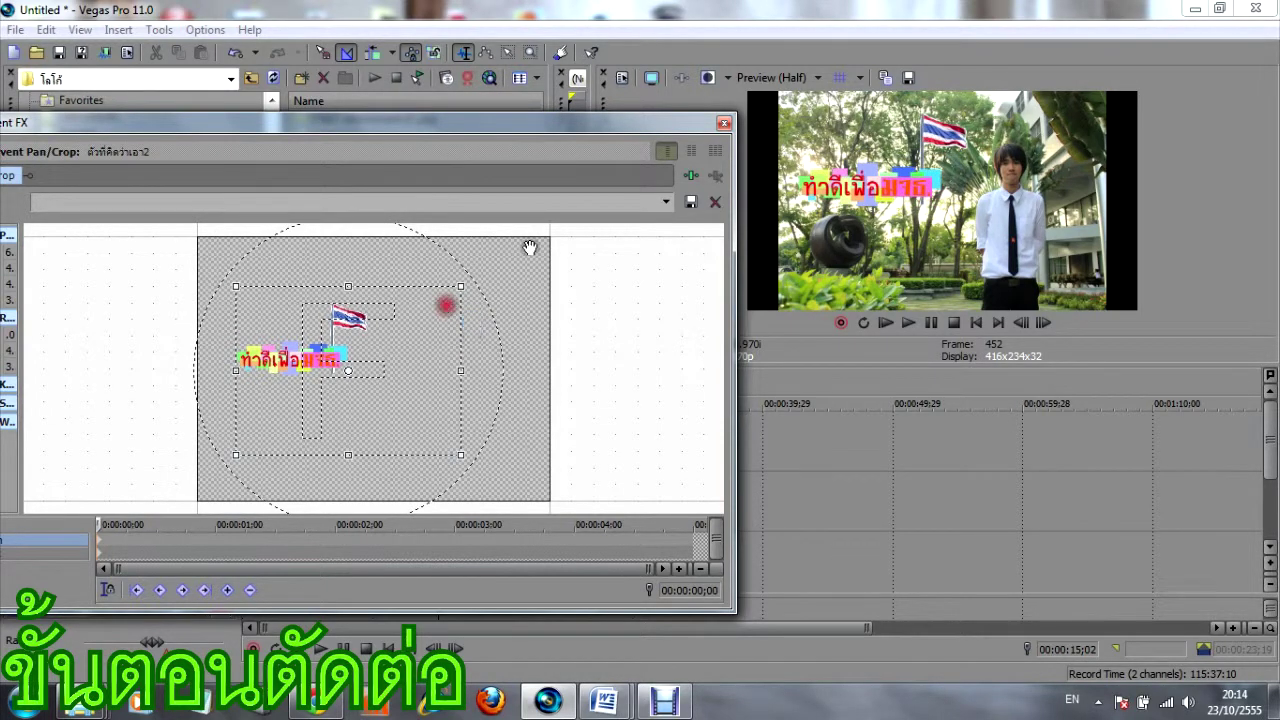
pyautogui.click(724, 123)
# Insert Depapepe - 02 - La Tanta.mp3 from the เพลง folder into the timeline at 00:00:12;01, near the start of the photo.
pyautogui.click(400, 433)
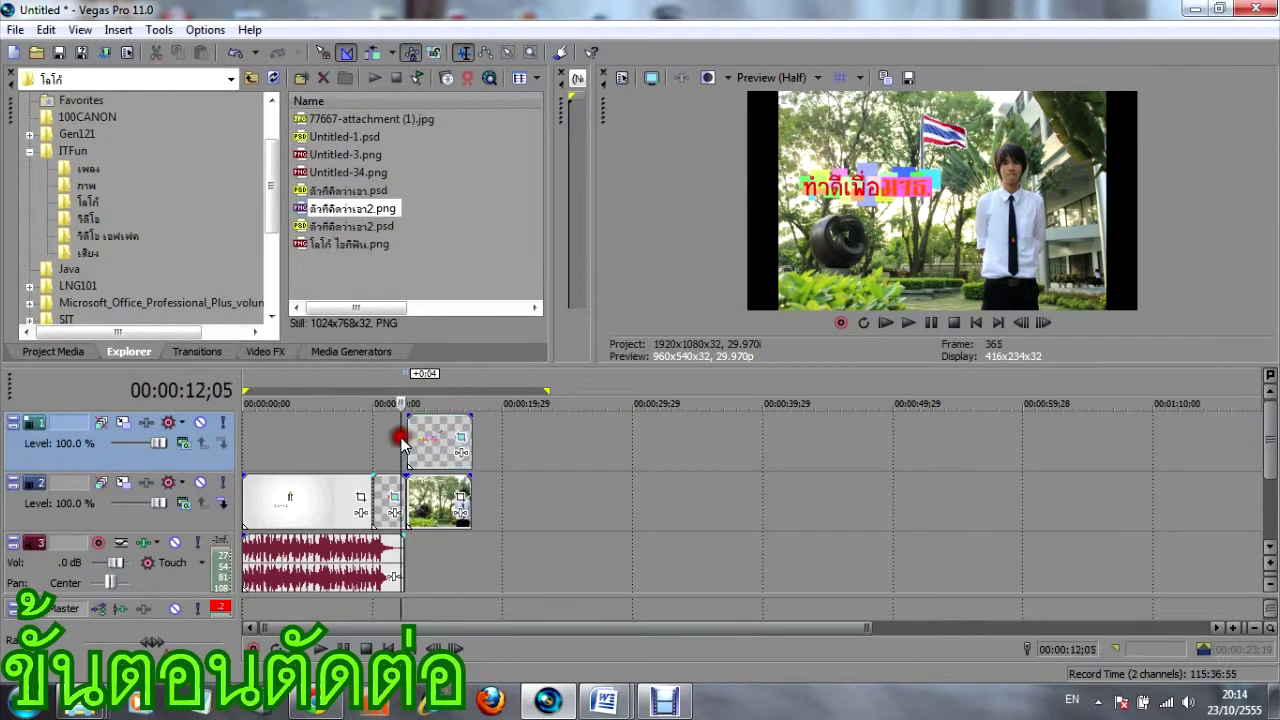
pyautogui.scroll(4, 500, 480)
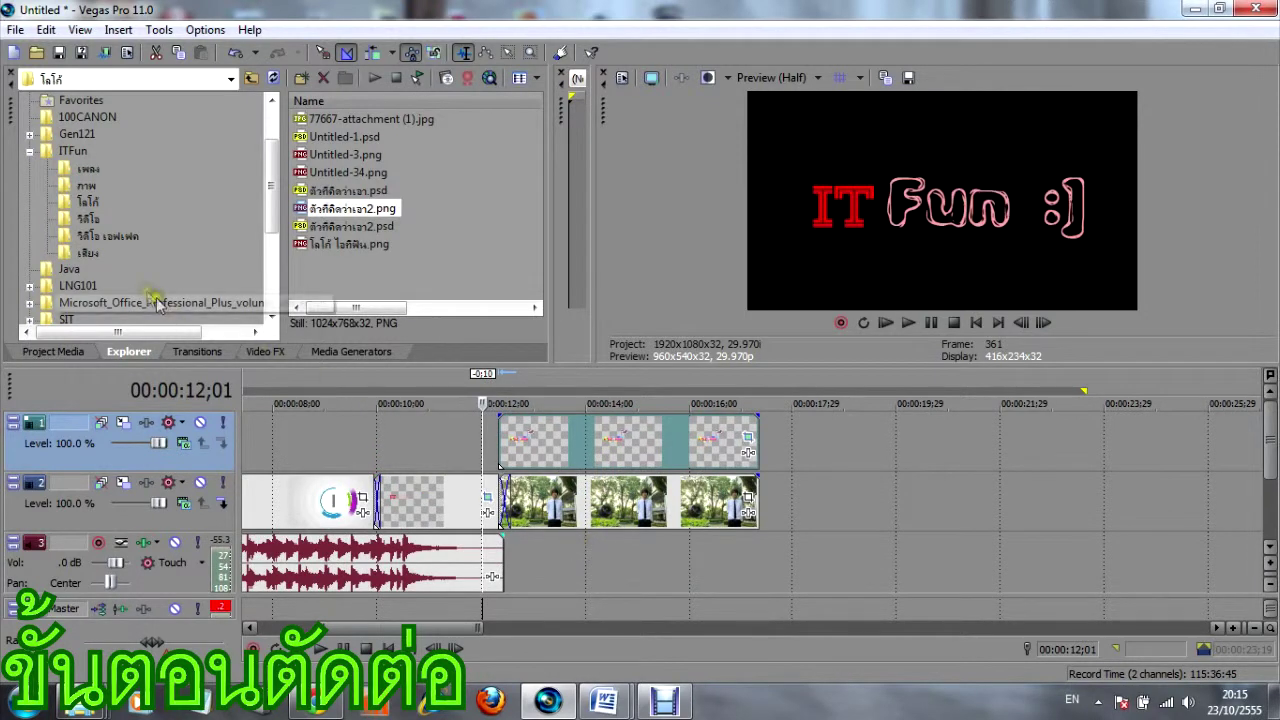
pyautogui.click(90, 254)
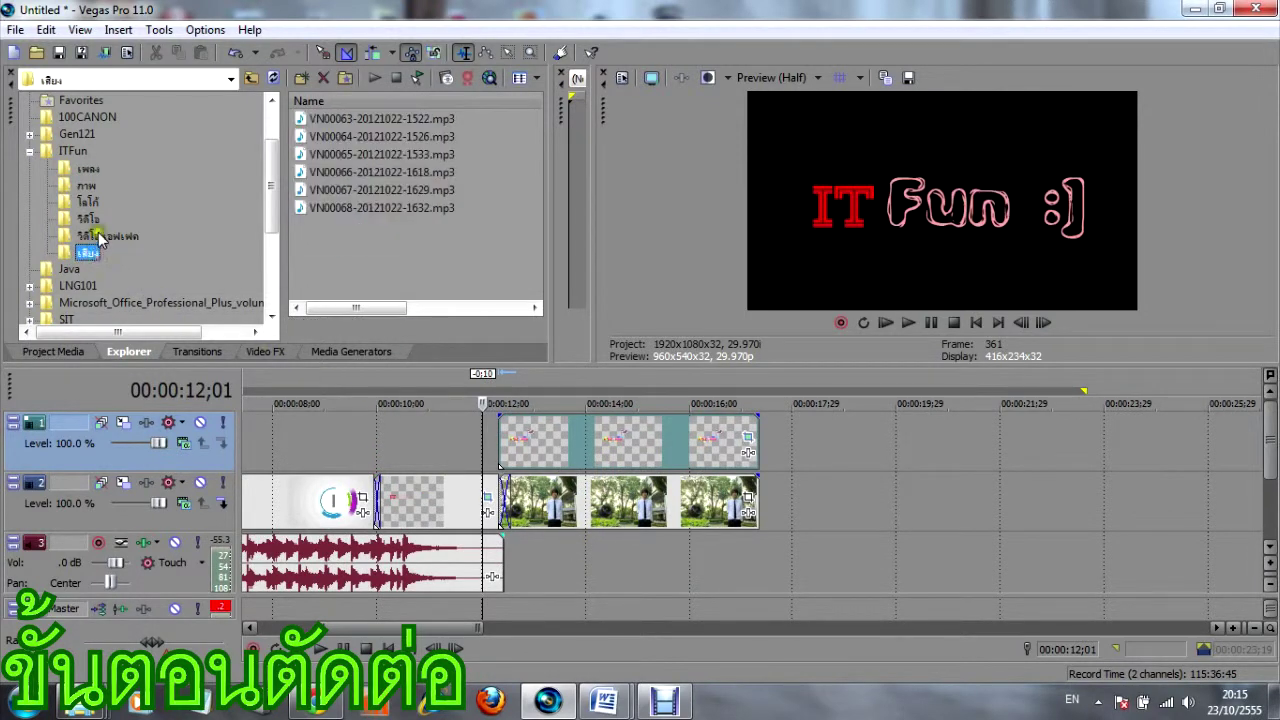
pyautogui.click(88, 169)
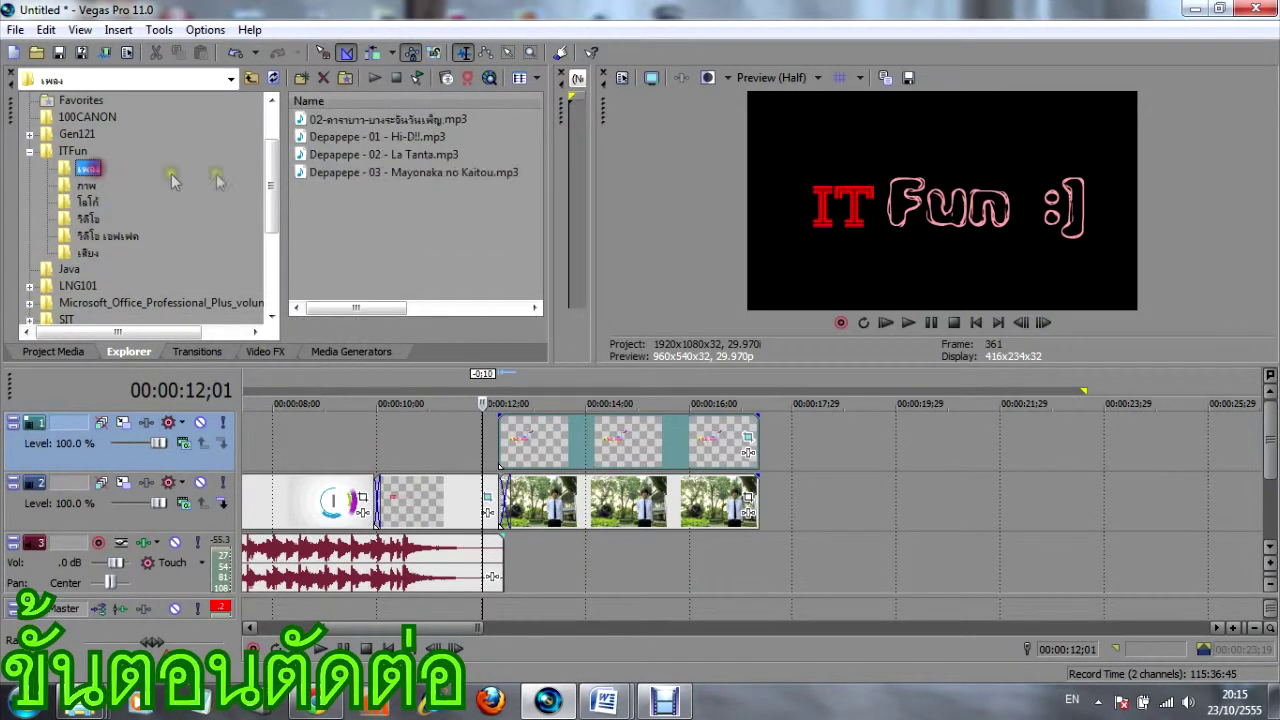
pyautogui.click(388, 140)
pyautogui.doubleClick(419, 154)
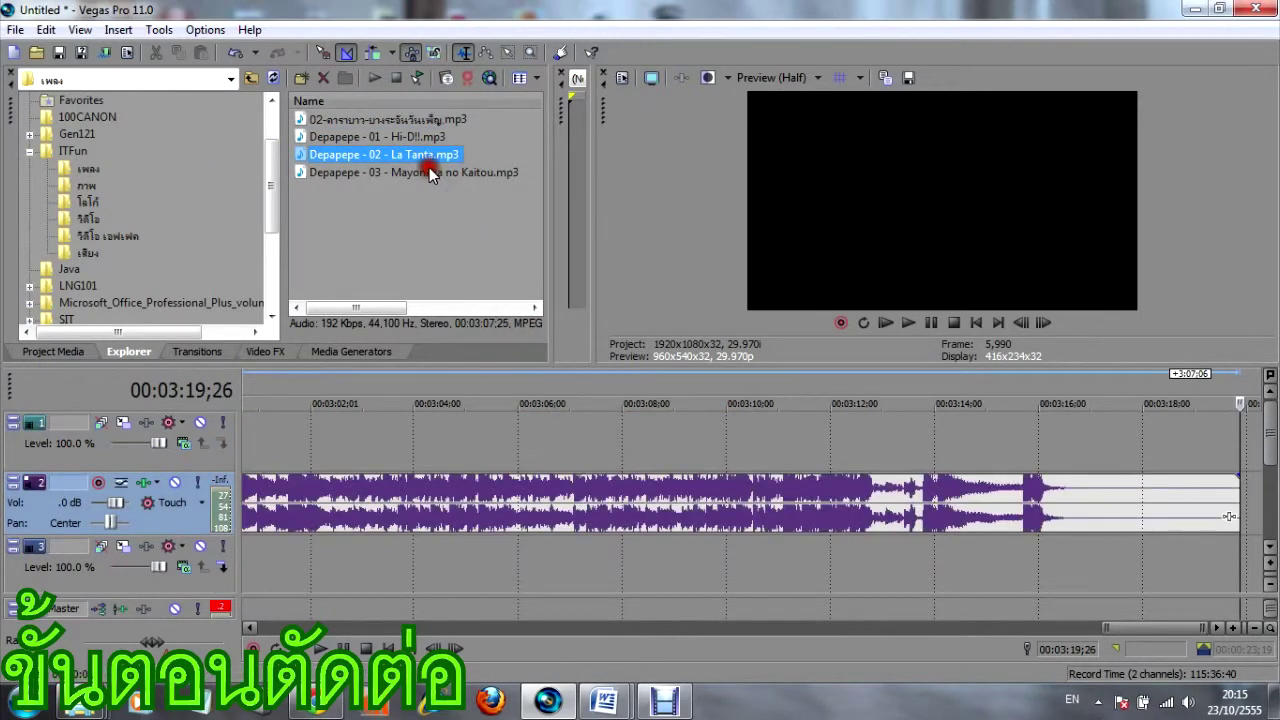
# Move the La Tanta music onto the countdown's audio track right after its sound, and trim the music's end to the photo's end.
pyautogui.scroll(-3, 500, 462)
pyautogui.click(854, 490)
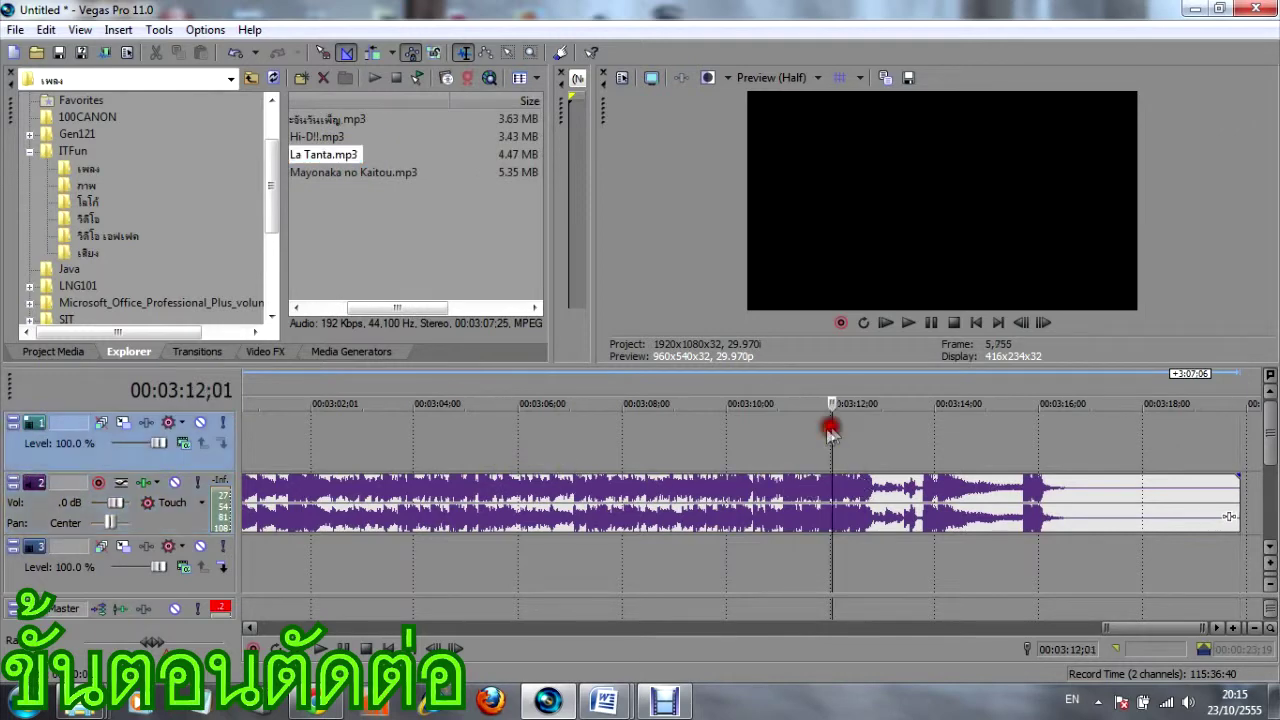
pyautogui.scroll(-10, 771, 463)
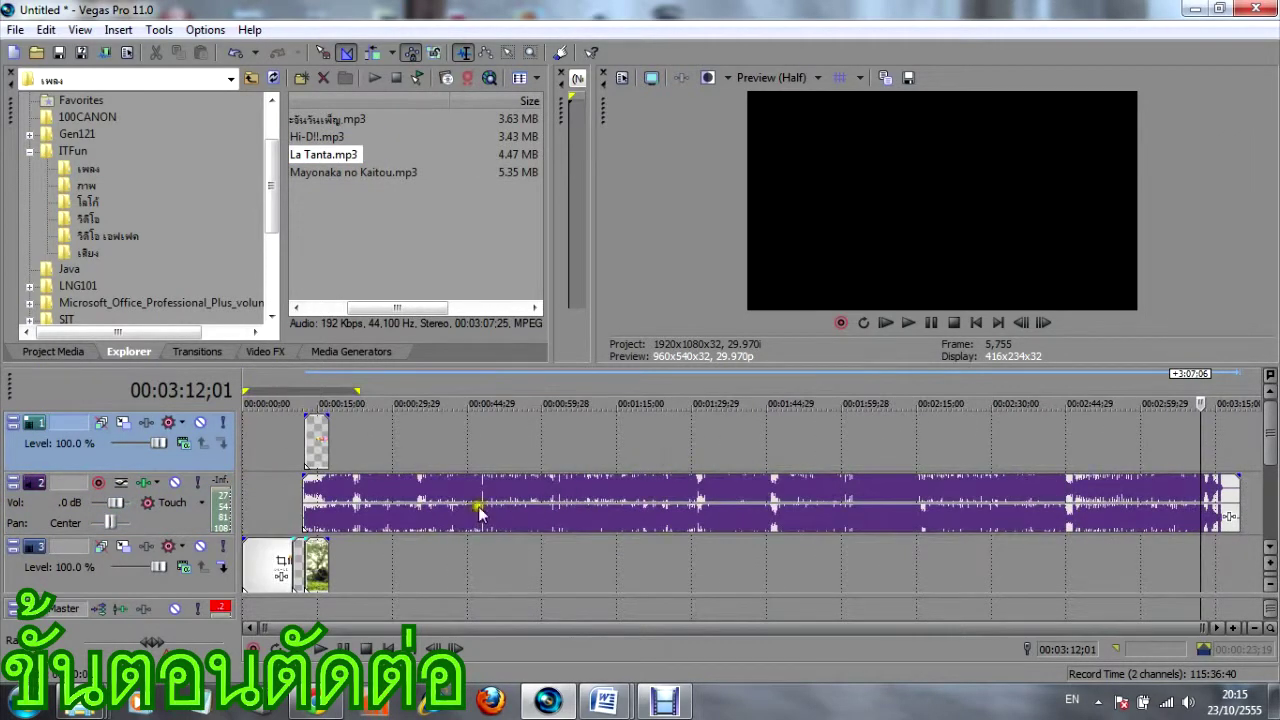
pyautogui.moveTo(1268, 450); pyautogui.dragTo(1268, 472)
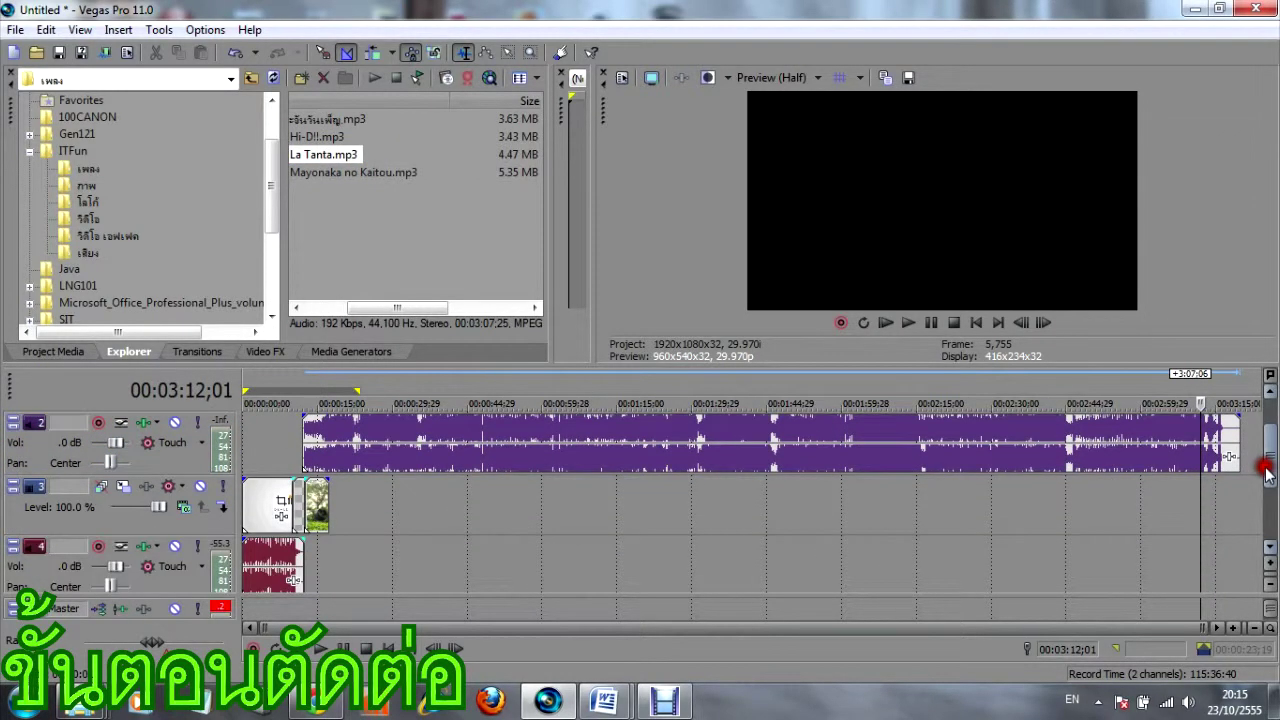
pyautogui.click(526, 458)
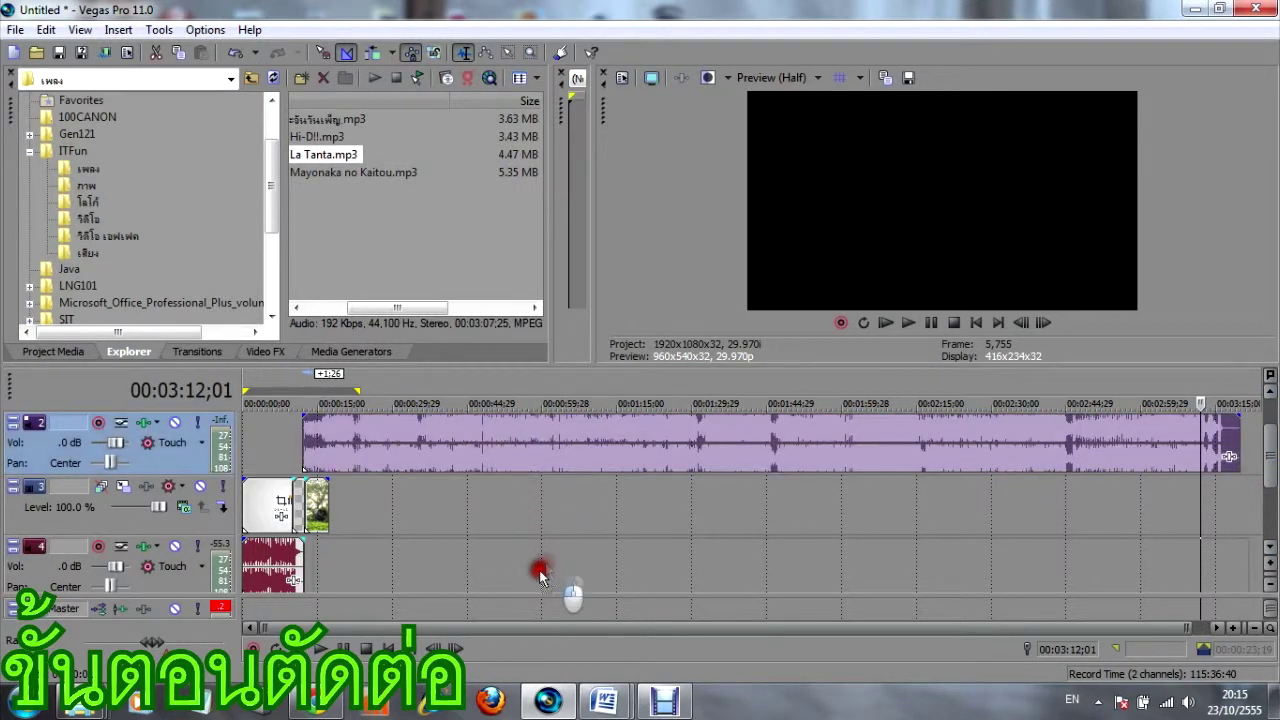
pyautogui.moveTo(525, 586); pyautogui.dragTo(530, 583)
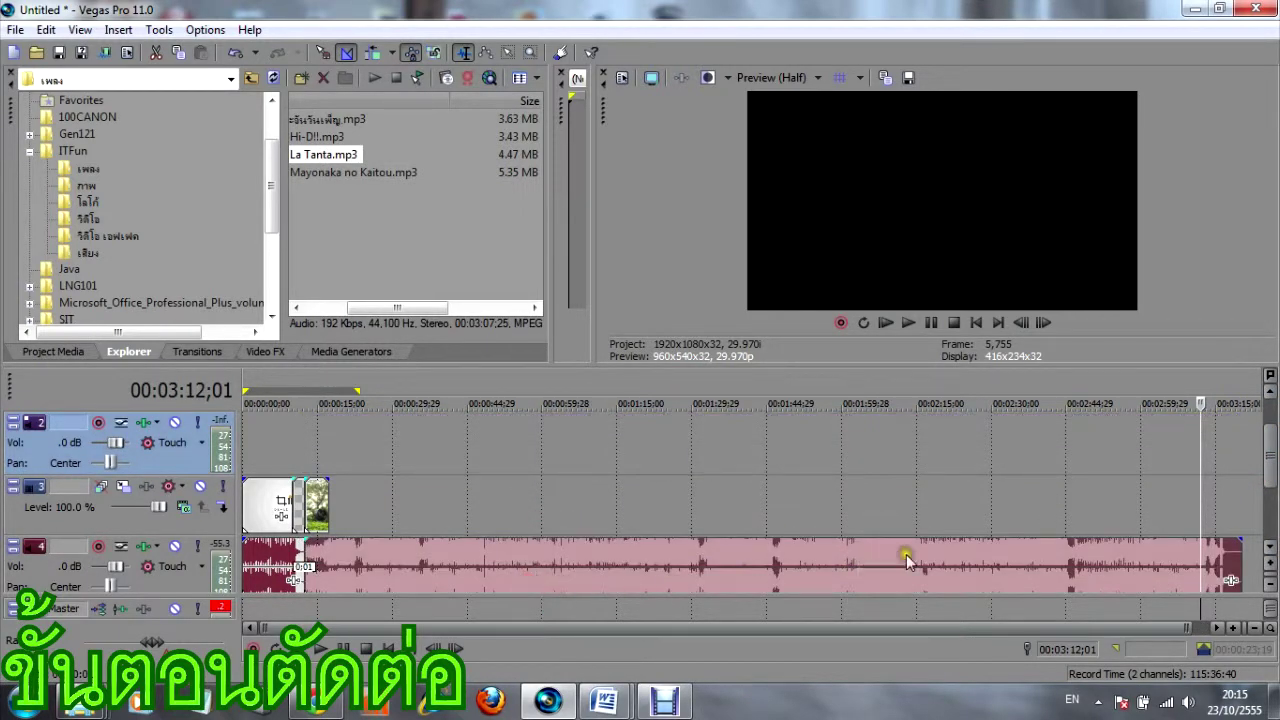
pyautogui.click(565, 630)
pyautogui.moveTo(1238, 560); pyautogui.dragTo(322, 557)
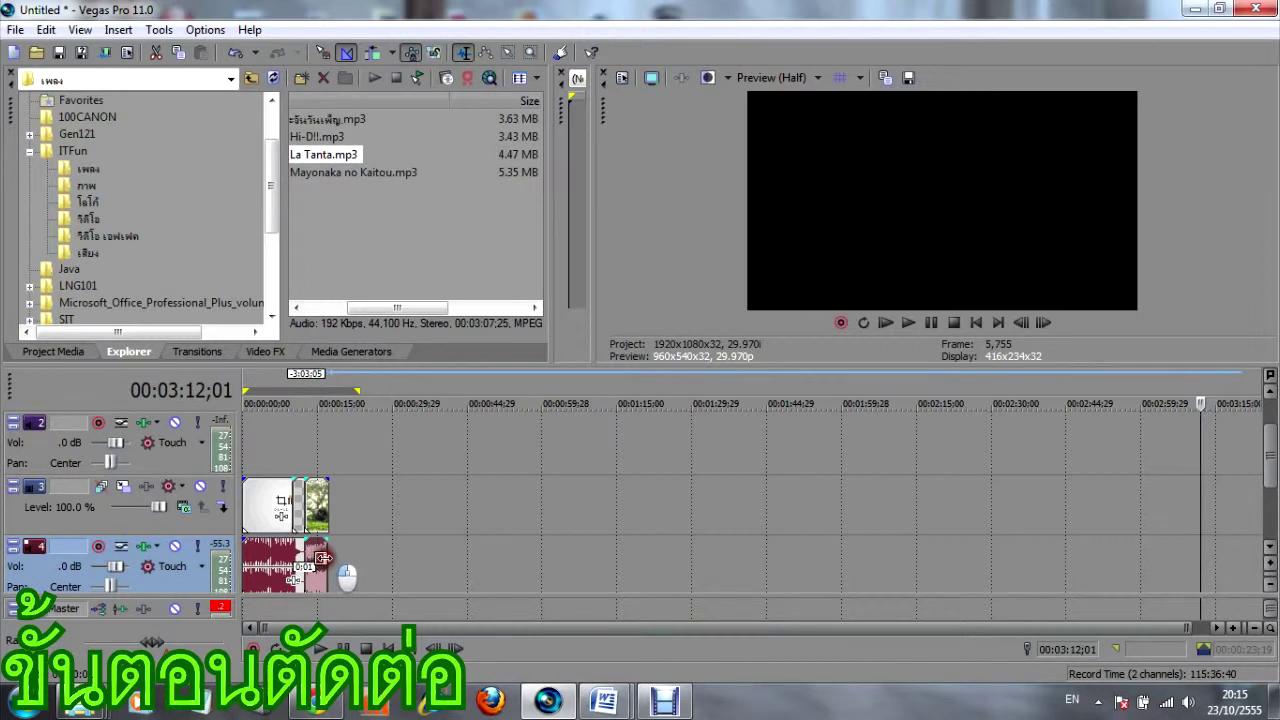
# Delete the empty audio track between the two video tracks.
pyautogui.rightClick(195, 470)
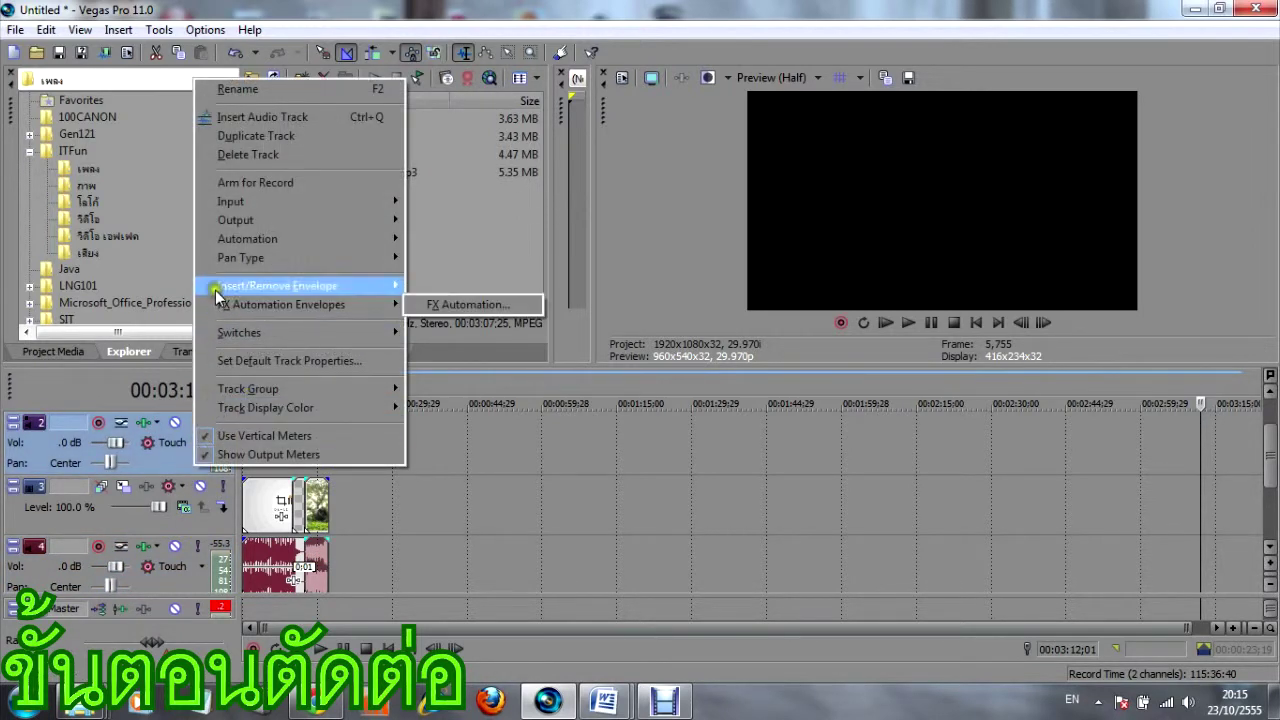
pyautogui.click(239, 157)
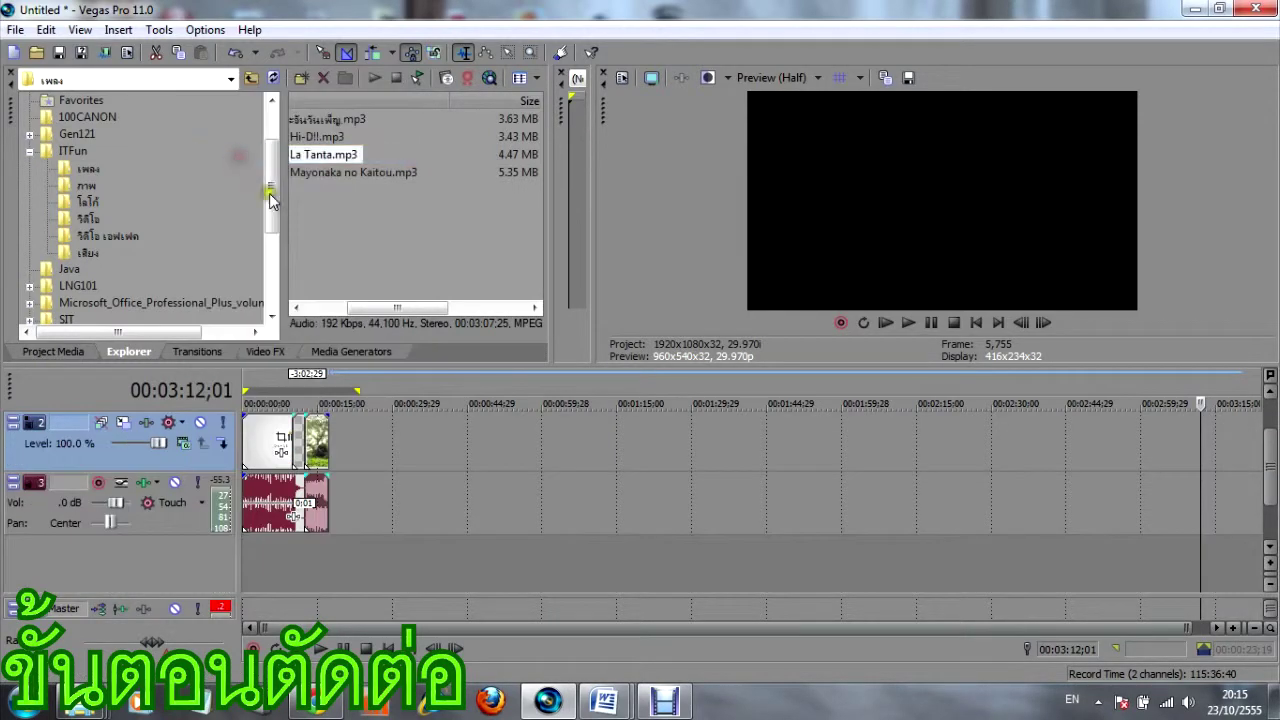
pyautogui.hotkey('ctrl', 'z')
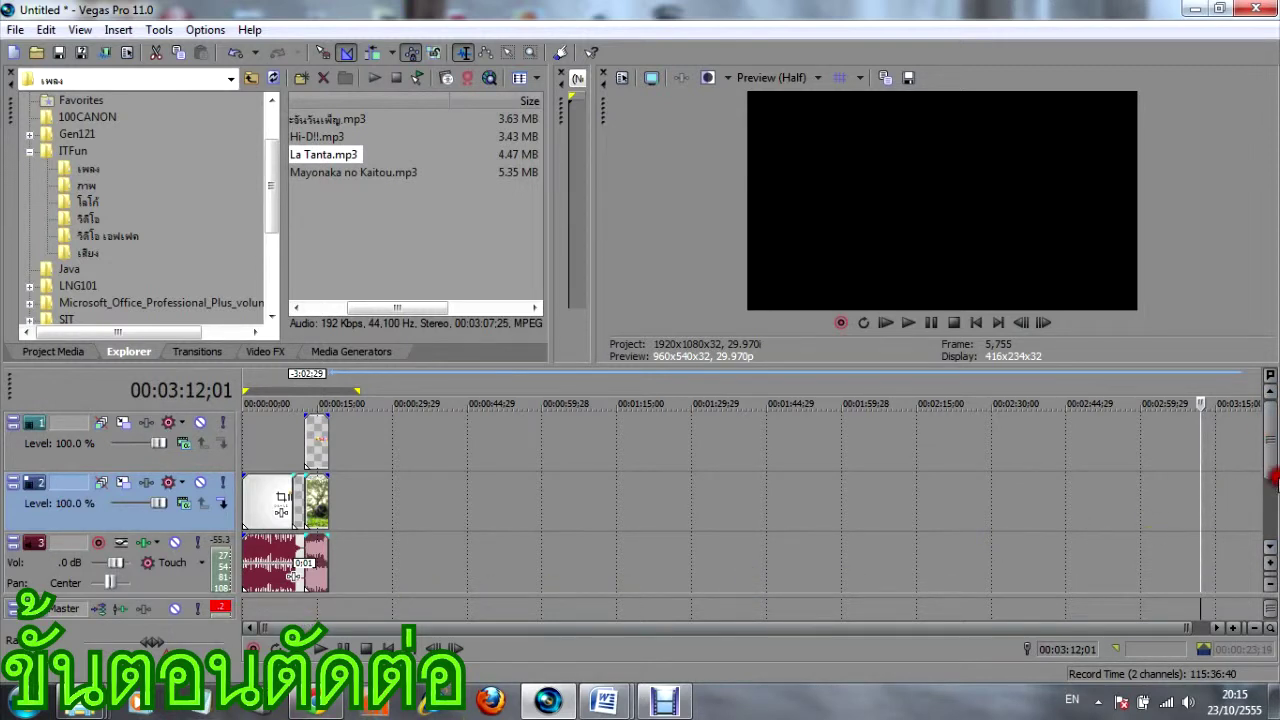
pyautogui.click(1275, 480)
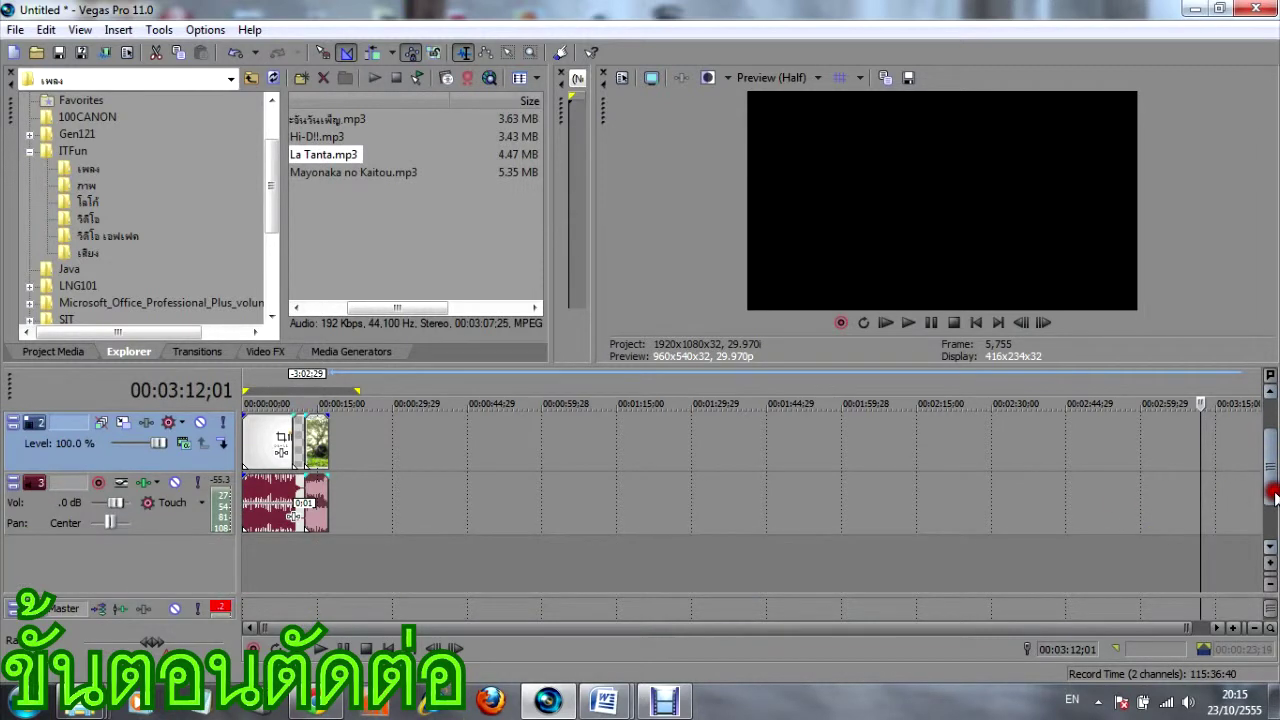
# Play the timeline from 00:00:09;00 through the logo and photo to check how the sound passes from the countdown to the music.
pyautogui.click(290, 553)
pyautogui.press('space')
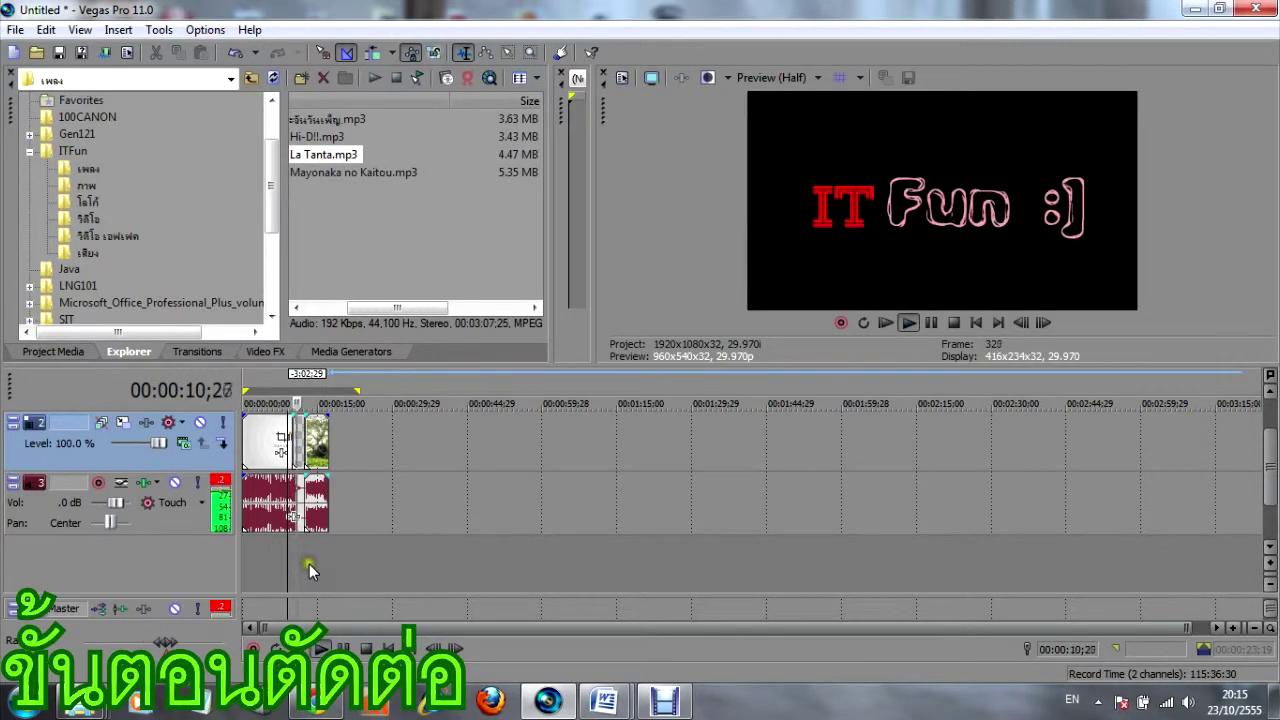
pyautogui.click(309, 565)
pyautogui.click(365, 649)
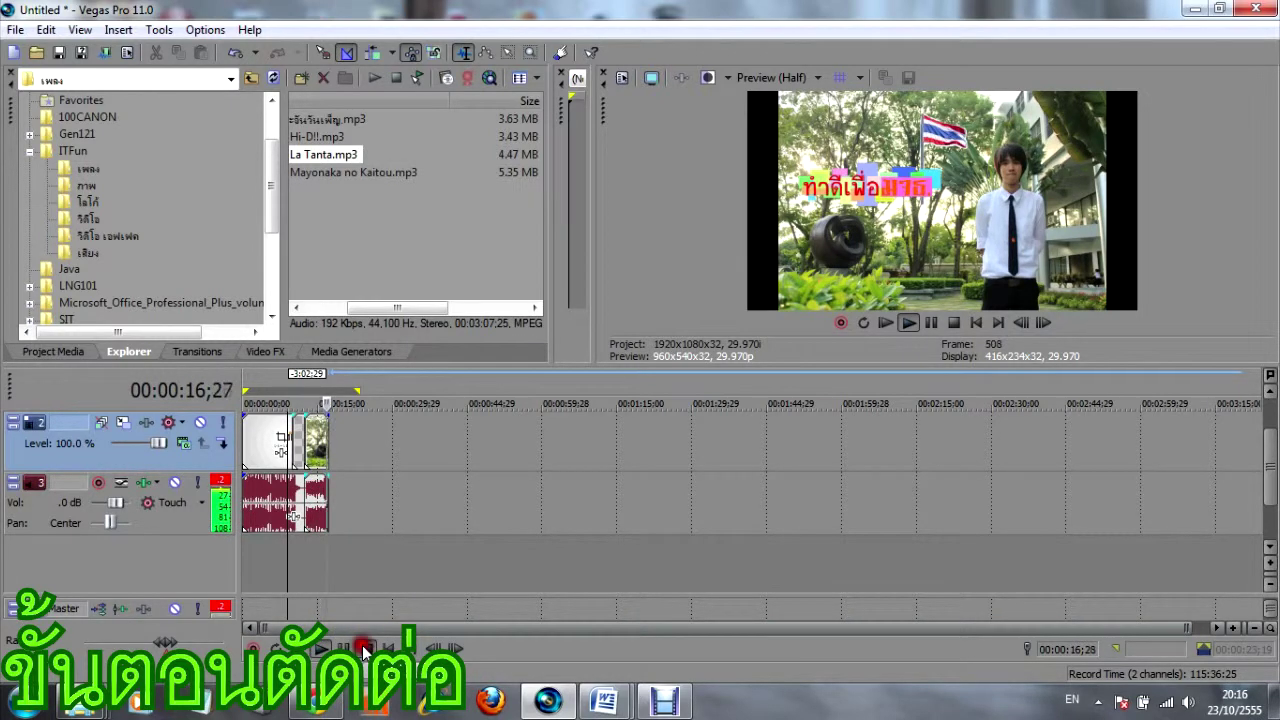
pyautogui.click(365, 651)
# Insert a volume envelope on the audio track holding the countdown sound and the music.
pyautogui.click(177, 527)
pyautogui.rightClick(177, 527)
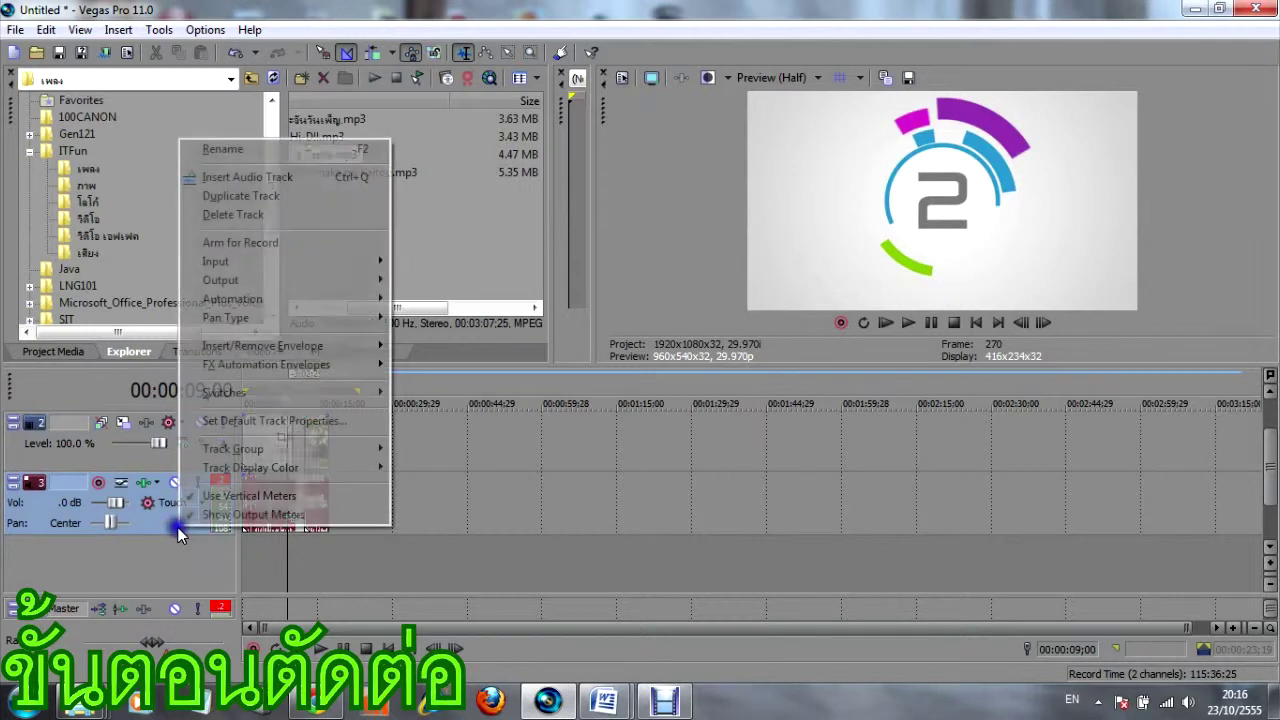
pyautogui.click(150, 525)
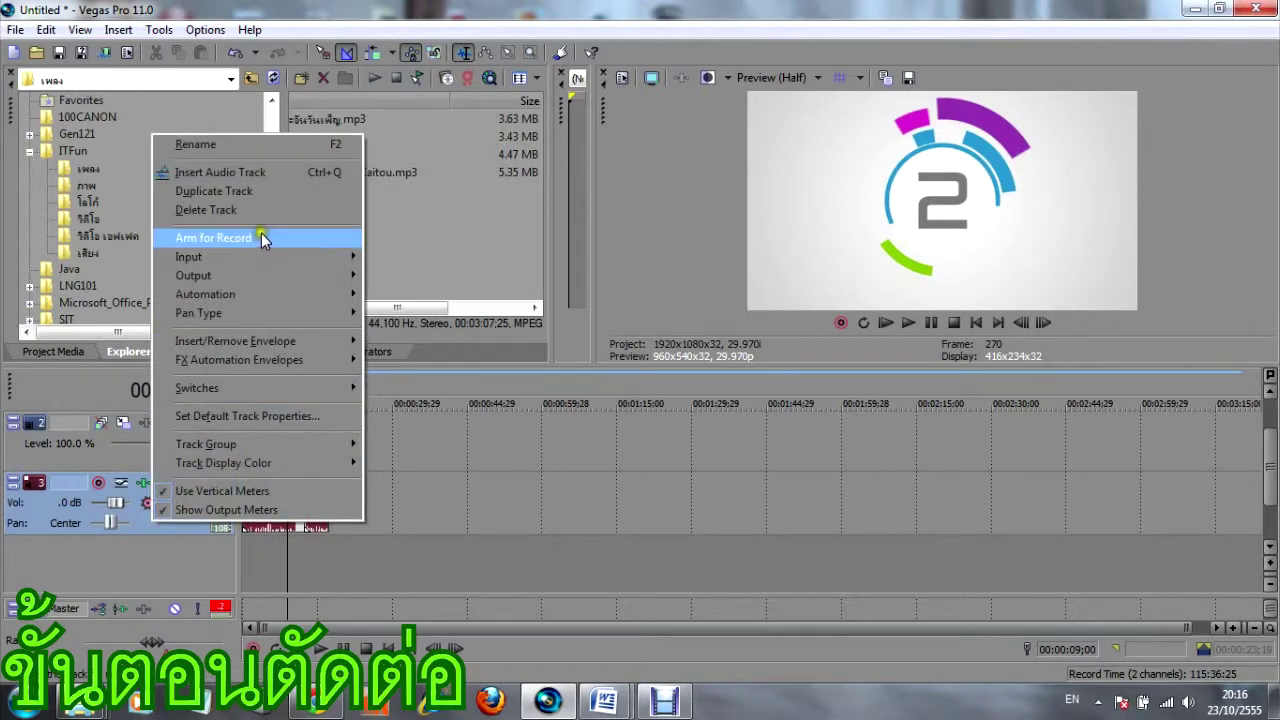
pyautogui.rightClick(158, 528)
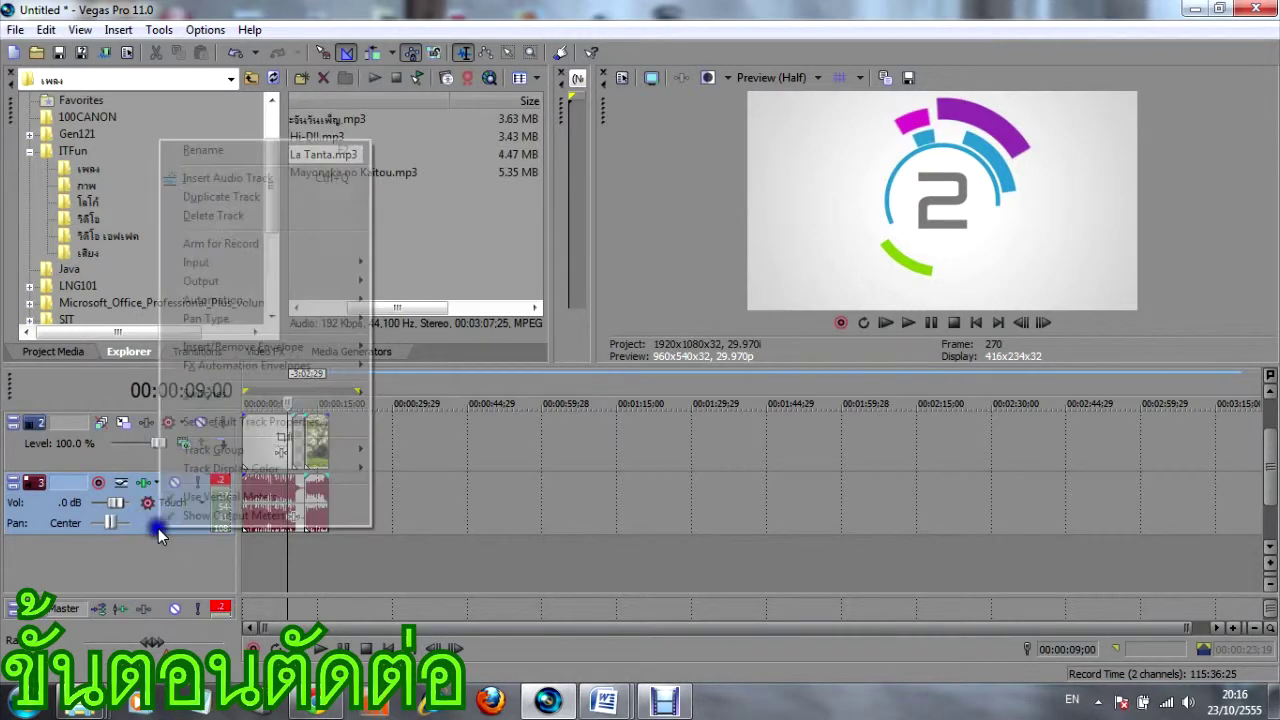
pyautogui.rightClick(151, 523)
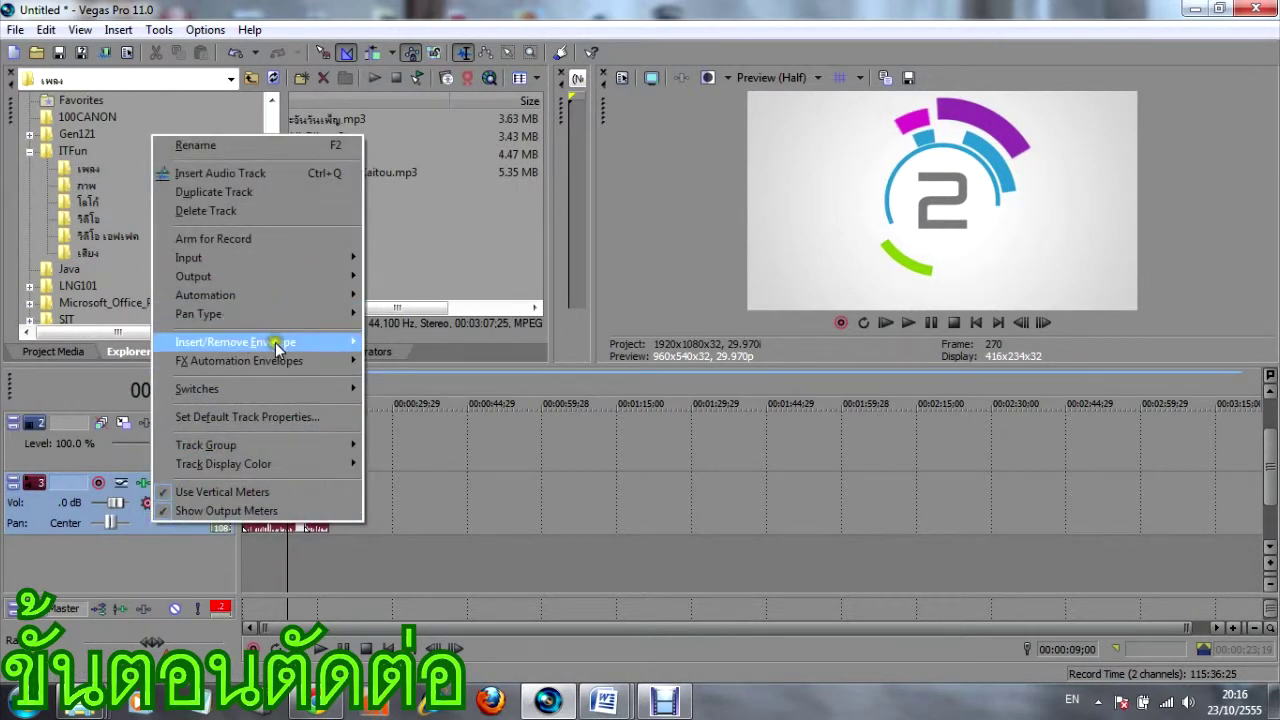
pyautogui.moveTo(275, 342)
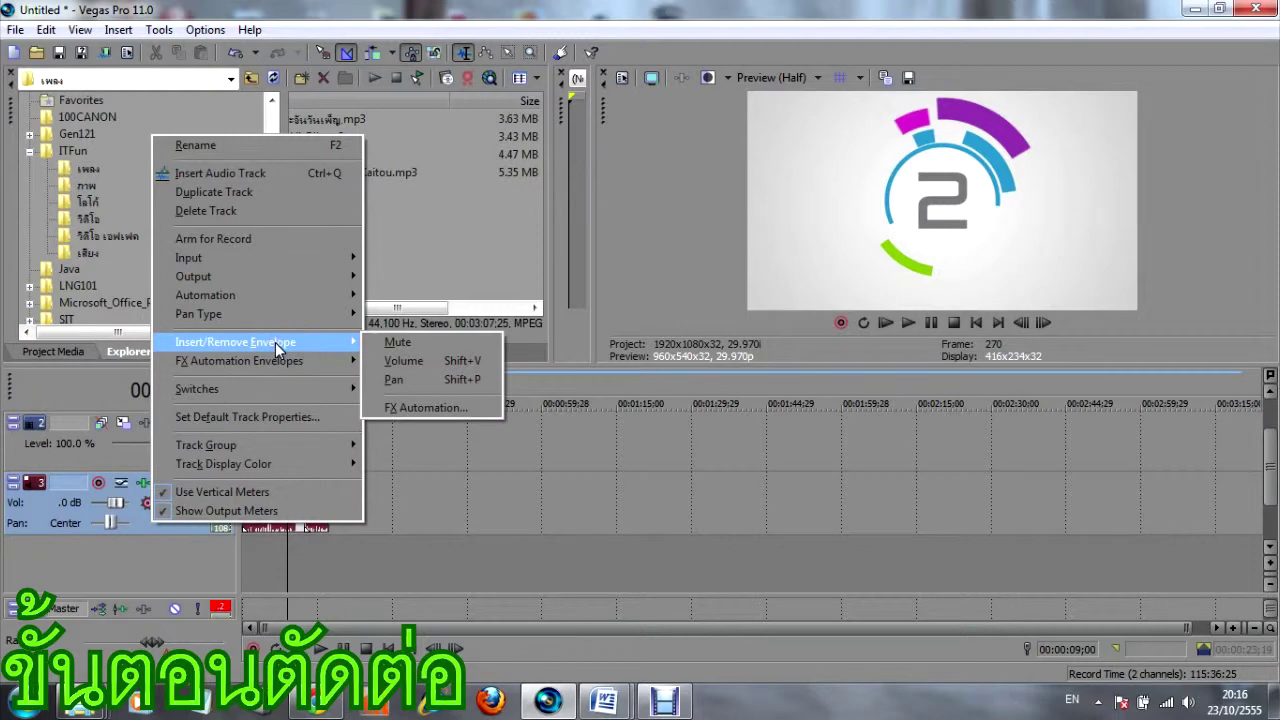
pyautogui.click(398, 366)
# Add volume envelope points at the start of the music and slope the line down so the music under the photo plays quieter.
pyautogui.scroll(4, 430, 512)
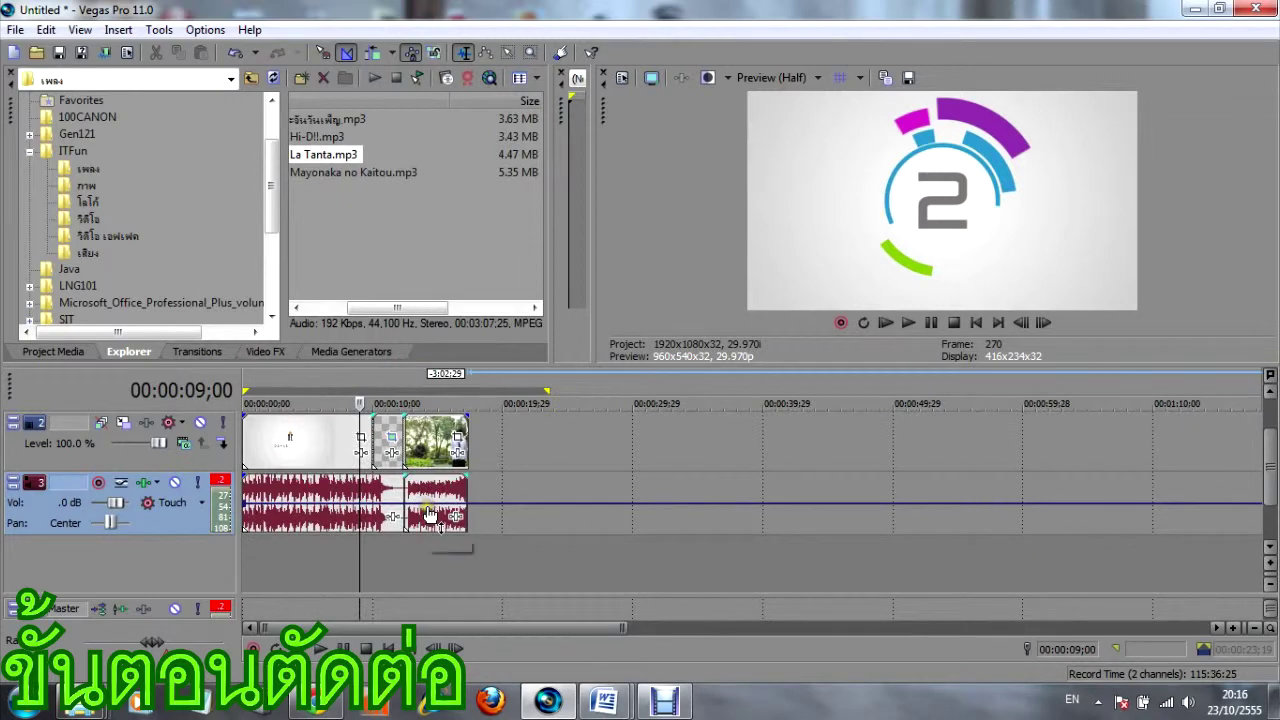
pyautogui.scroll(3, 432, 515)
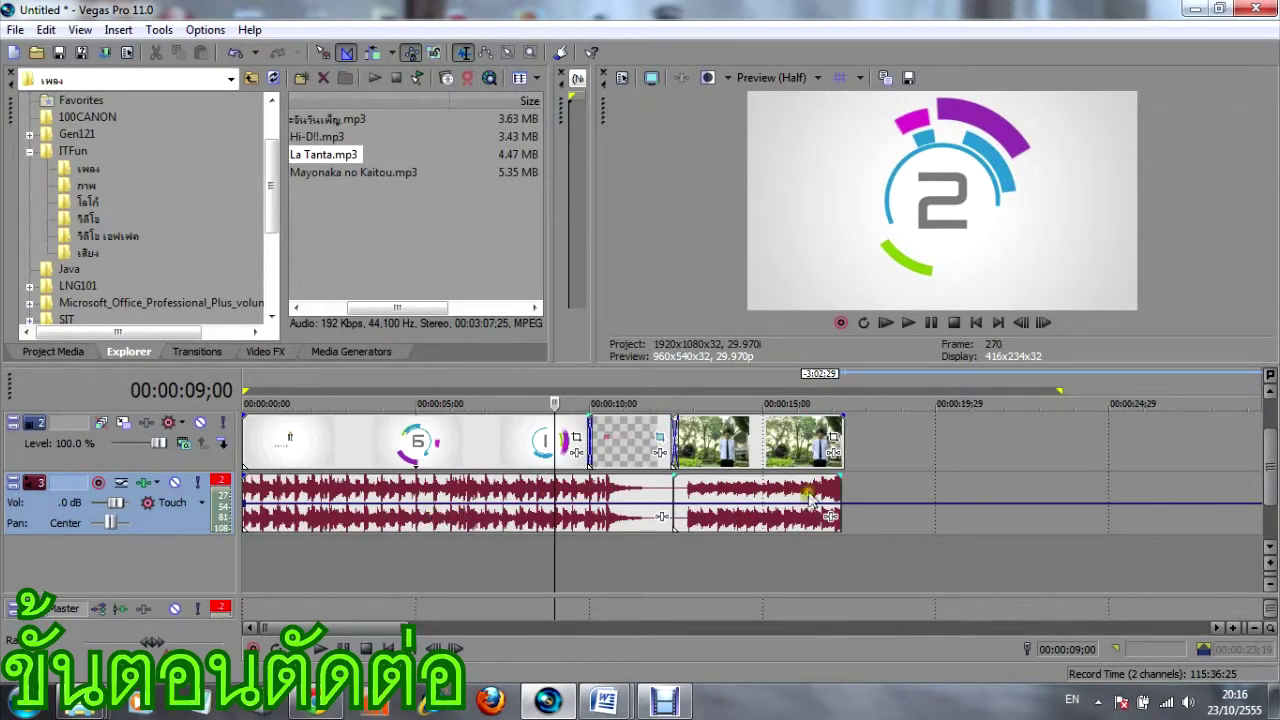
pyautogui.click(678, 510)
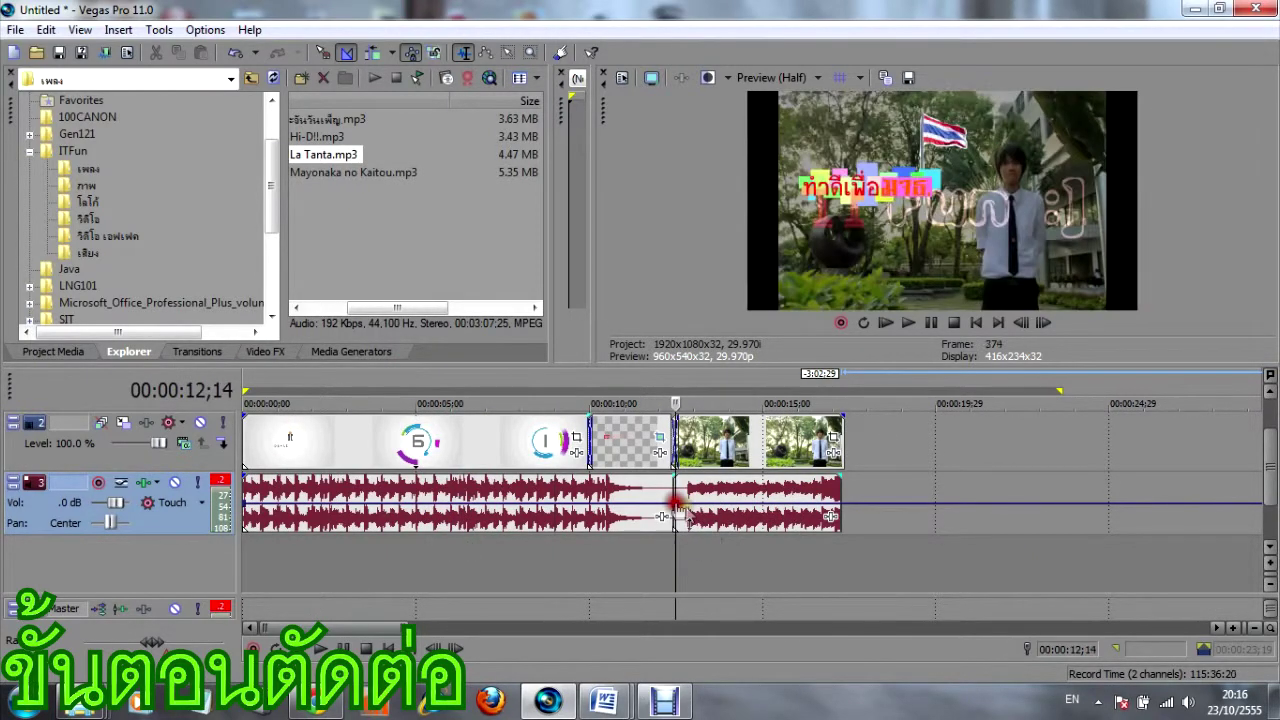
pyautogui.moveTo(716, 510); pyautogui.dragTo(690, 524)
# Play the timeline from just before the photo to listen to the volume drop in the music.
pyautogui.click(667, 544)
pyautogui.press('space')
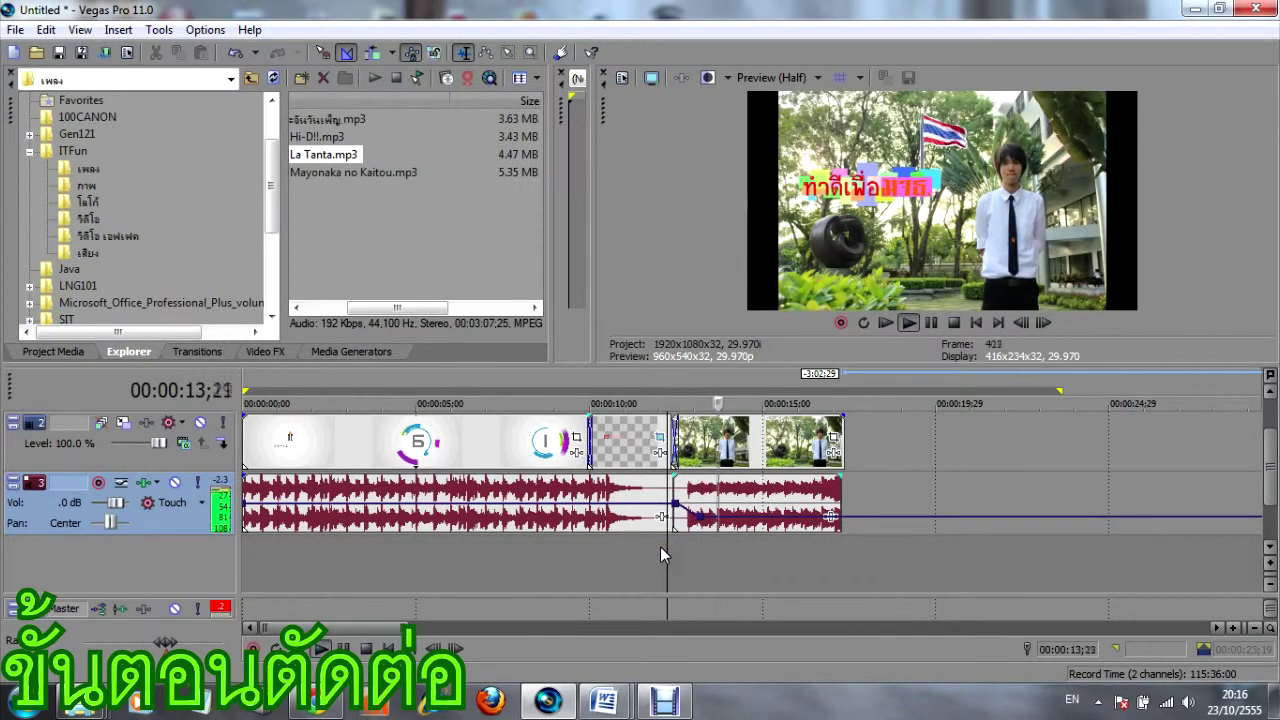
pyautogui.click(366, 649)
# Add เปิดรายการ.MOV from the วิดีโอ folder to the lower video track, leaving a short gap after the photo.
pyautogui.moveTo(360, 627); pyautogui.dragTo(365, 623)
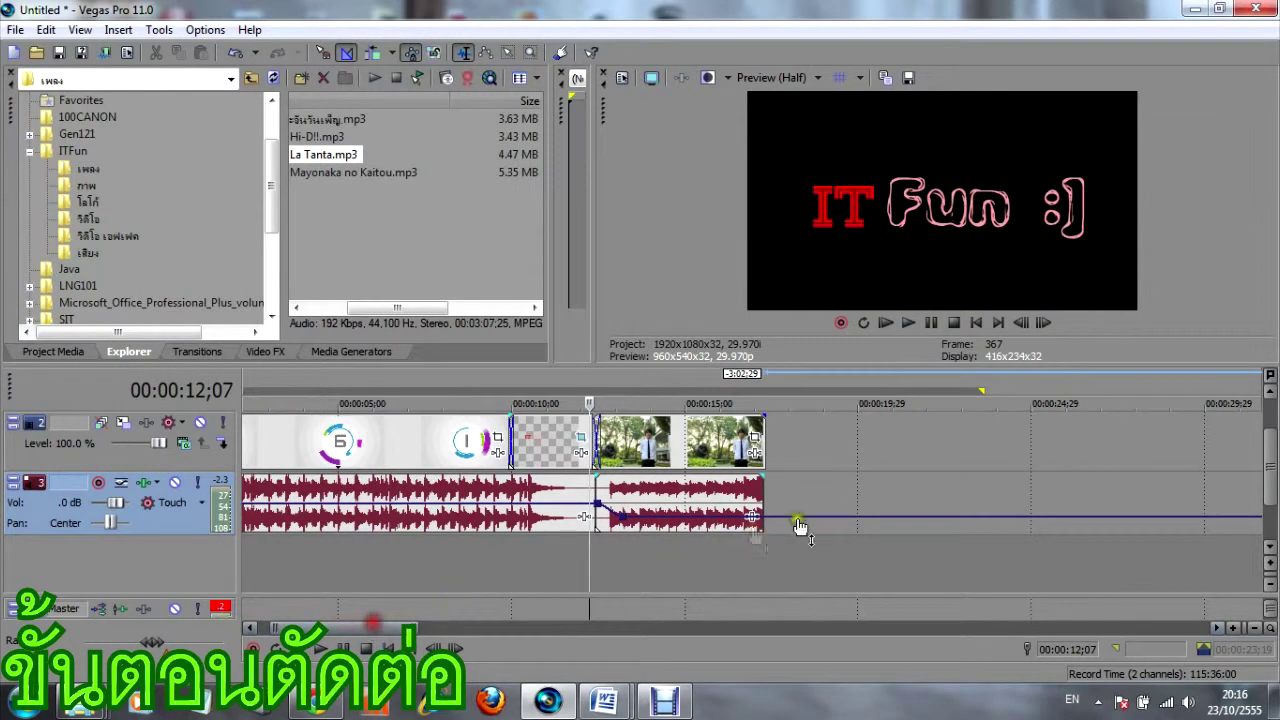
pyautogui.scroll(-4, 808, 520)
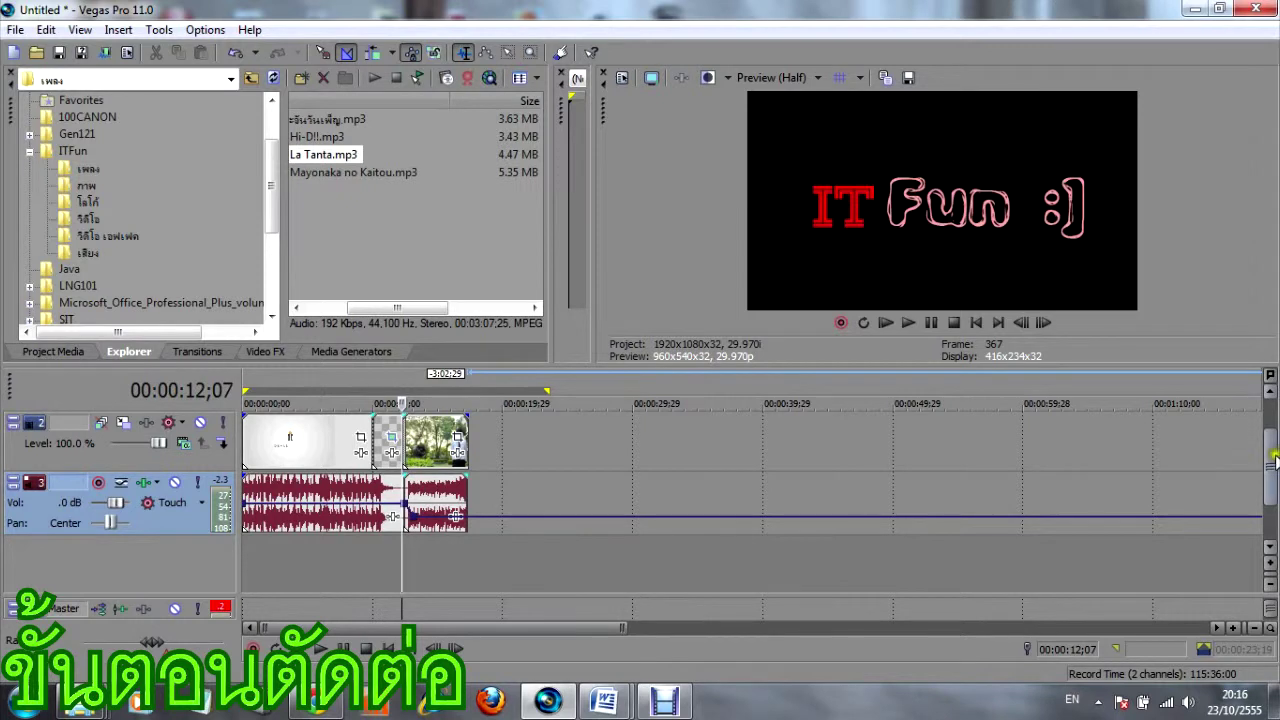
pyautogui.moveTo(1270, 468); pyautogui.dragTo(1270, 440)
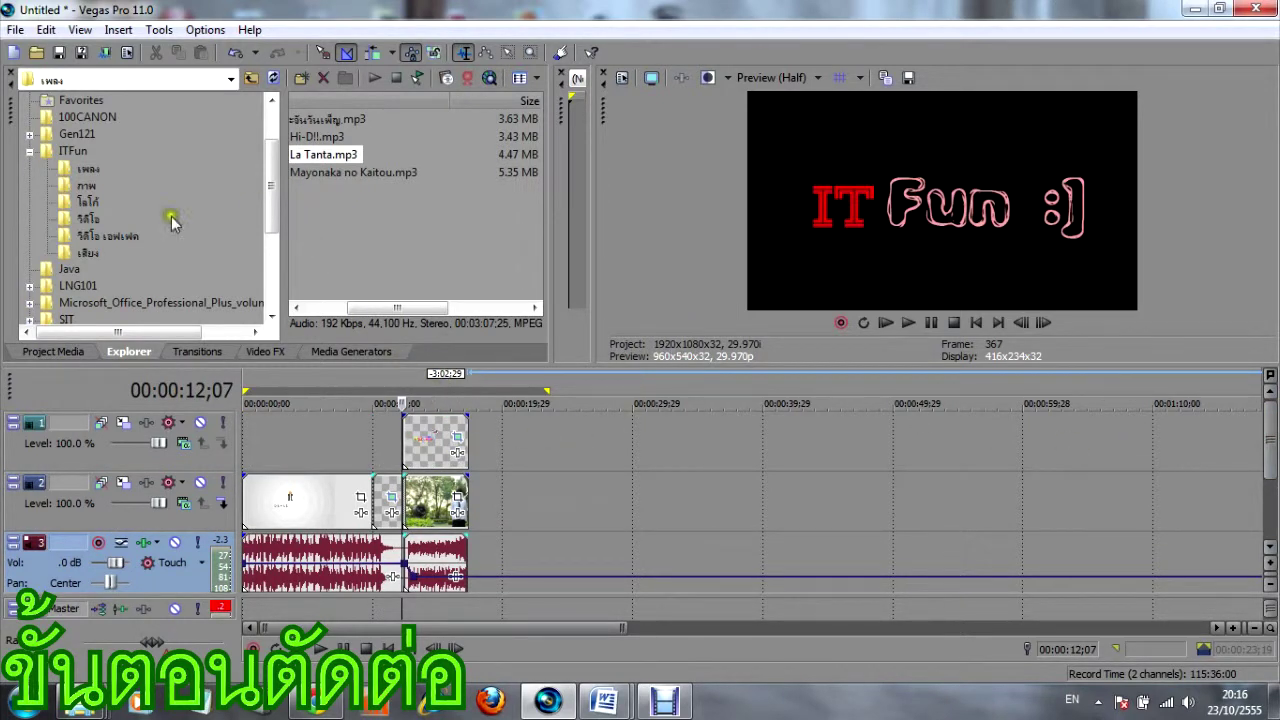
pyautogui.click(87, 219)
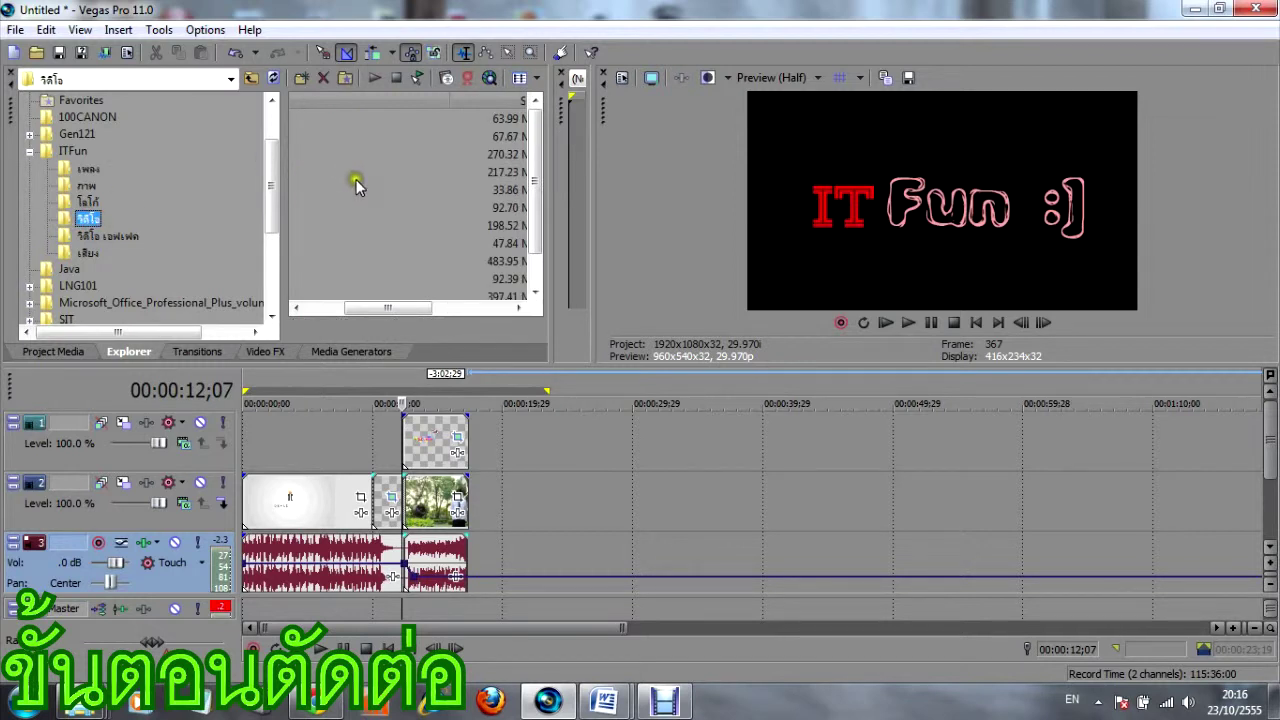
pyautogui.moveTo(365, 308); pyautogui.dragTo(285, 300)
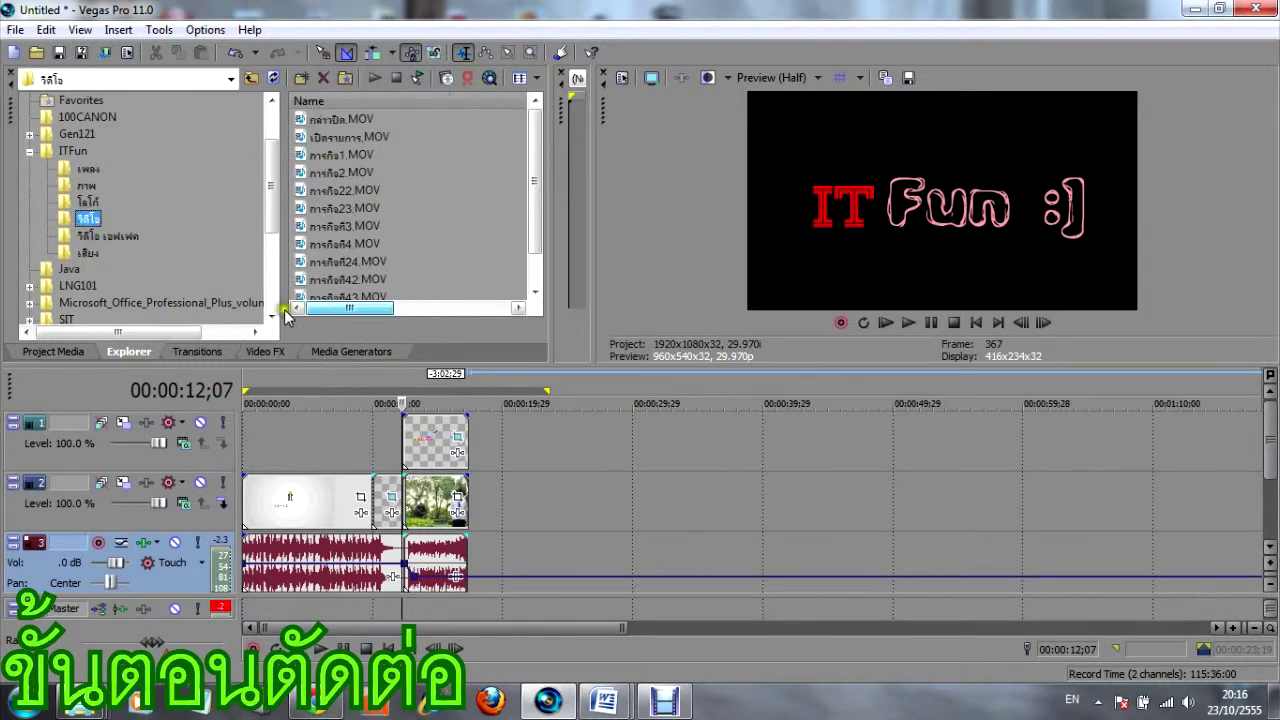
pyautogui.click(368, 137)
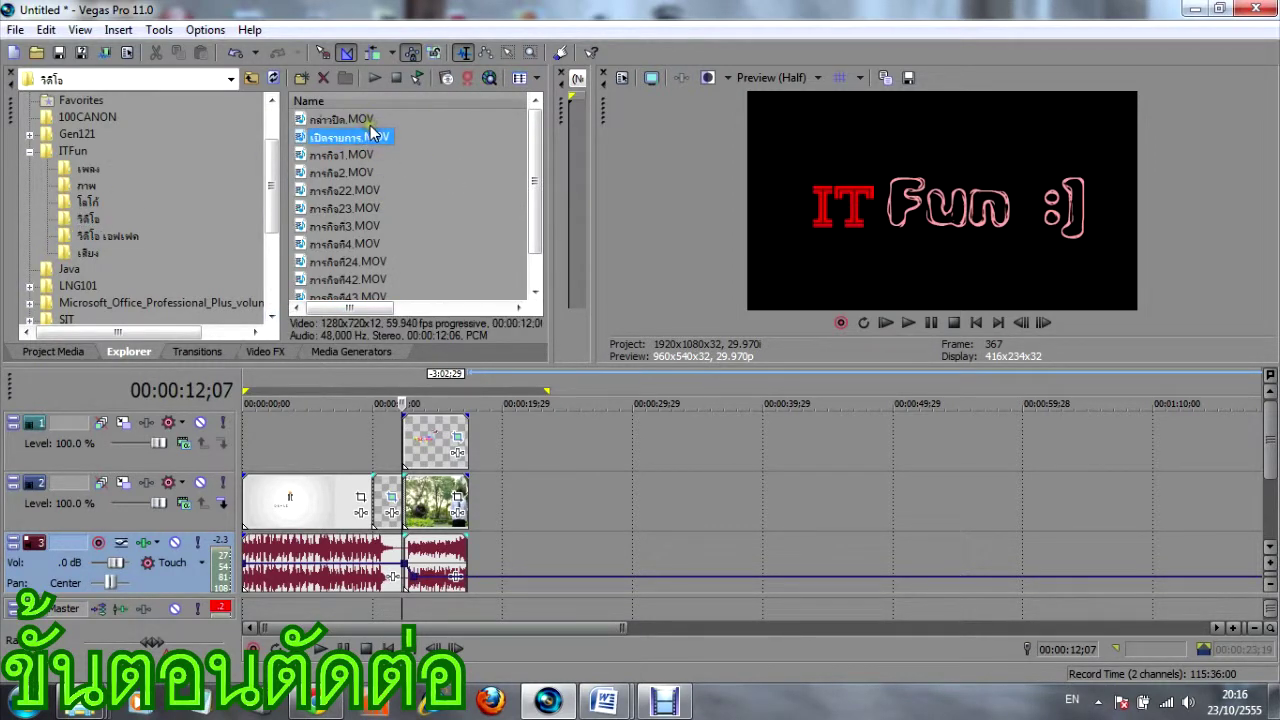
pyautogui.moveTo(365, 140); pyautogui.dragTo(552, 528)
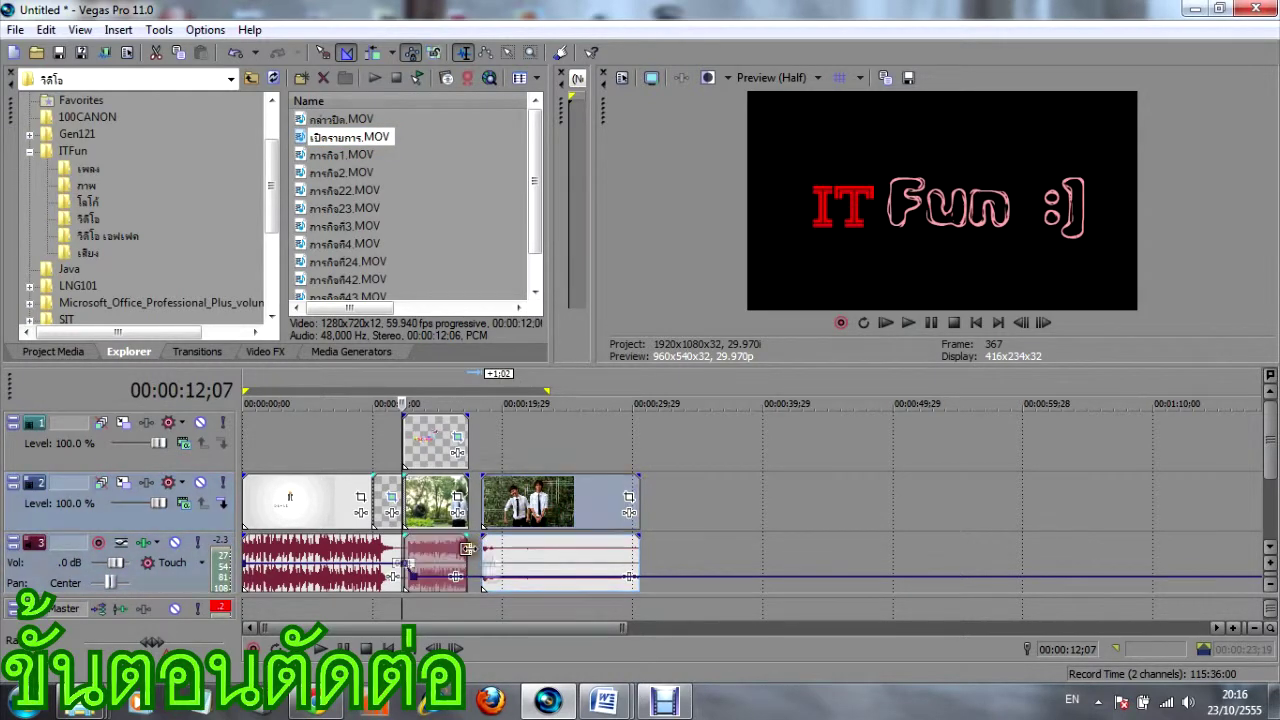
# Play the timeline from the end of the photo into the opening clip to check its picture and sound.
pyautogui.click(466, 548)
pyautogui.press('space')
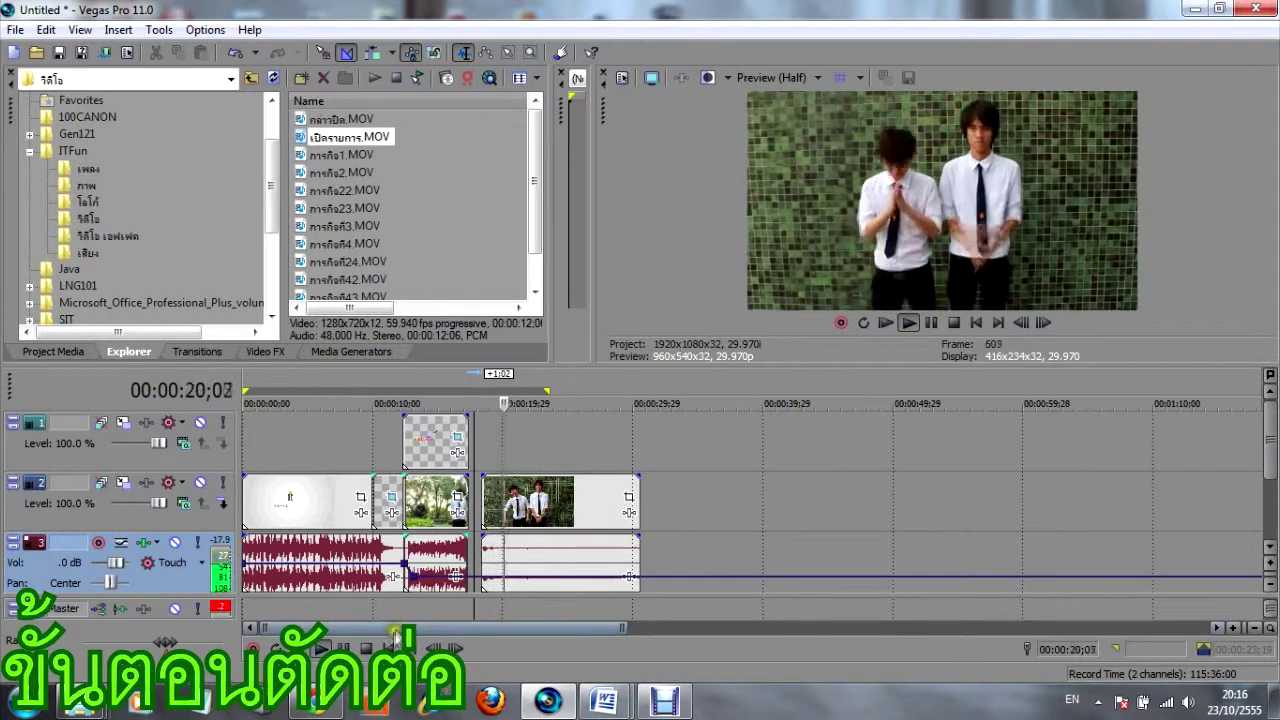
pyautogui.press('space')
pyautogui.scroll(5, 677, 554)
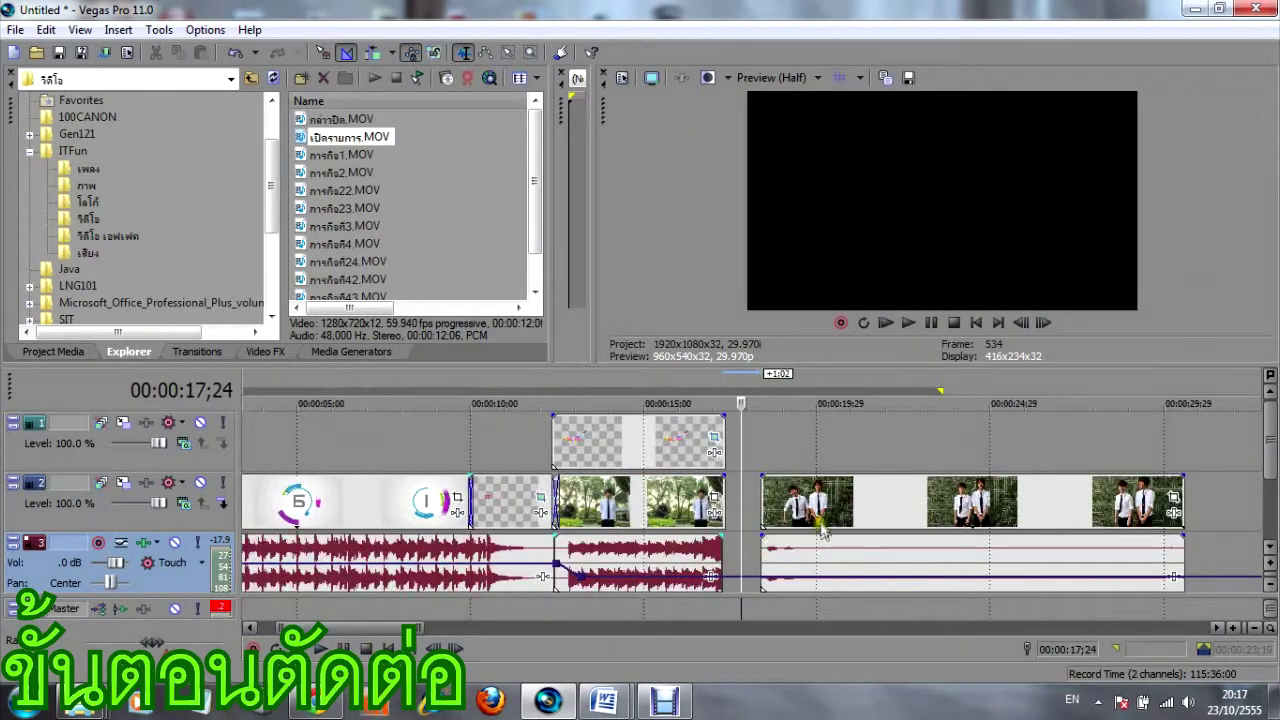
# Trim the start and end of the opening clip and move it flush against the end of the photo.
pyautogui.moveTo(763, 500); pyautogui.dragTo(790, 507)
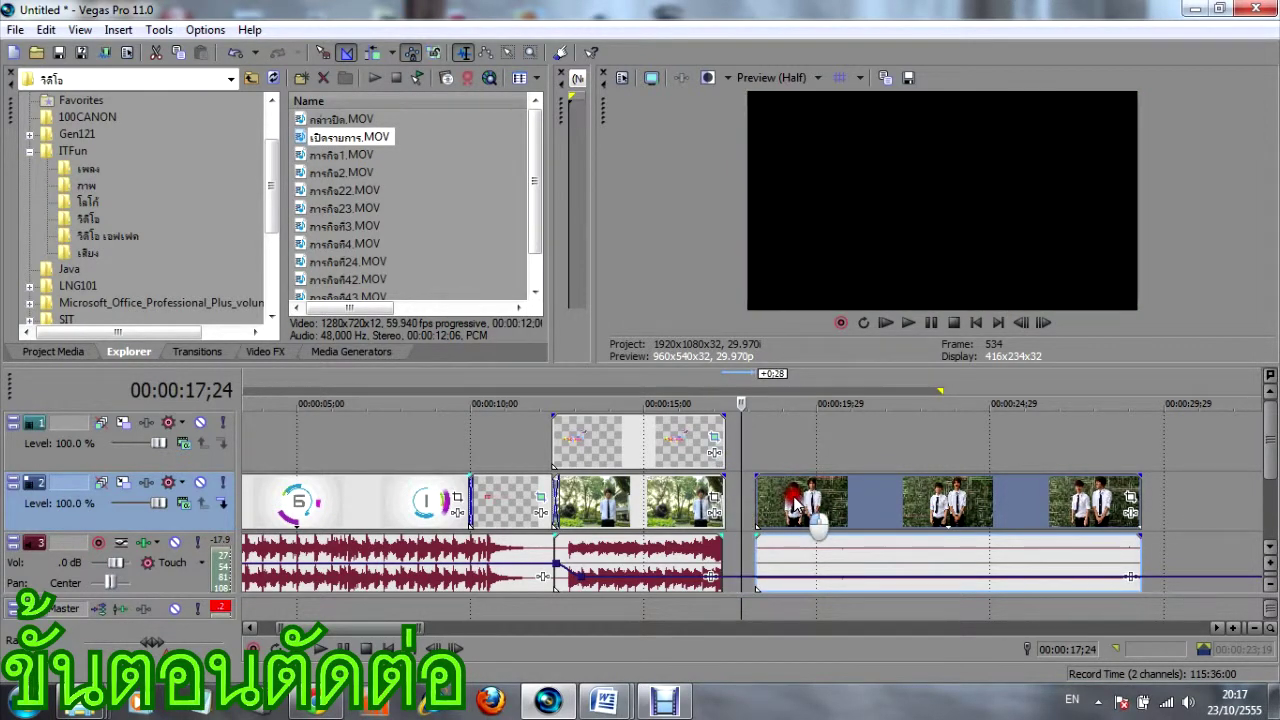
pyautogui.press('space')
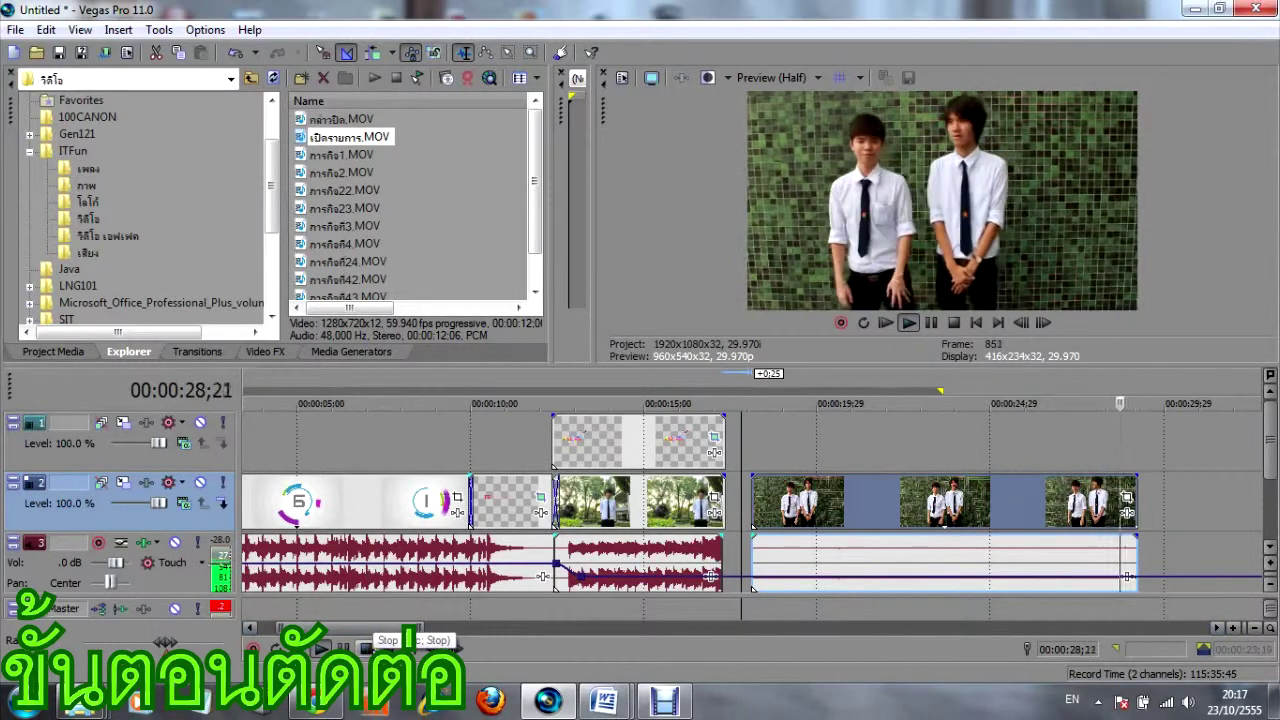
pyautogui.click(365, 646)
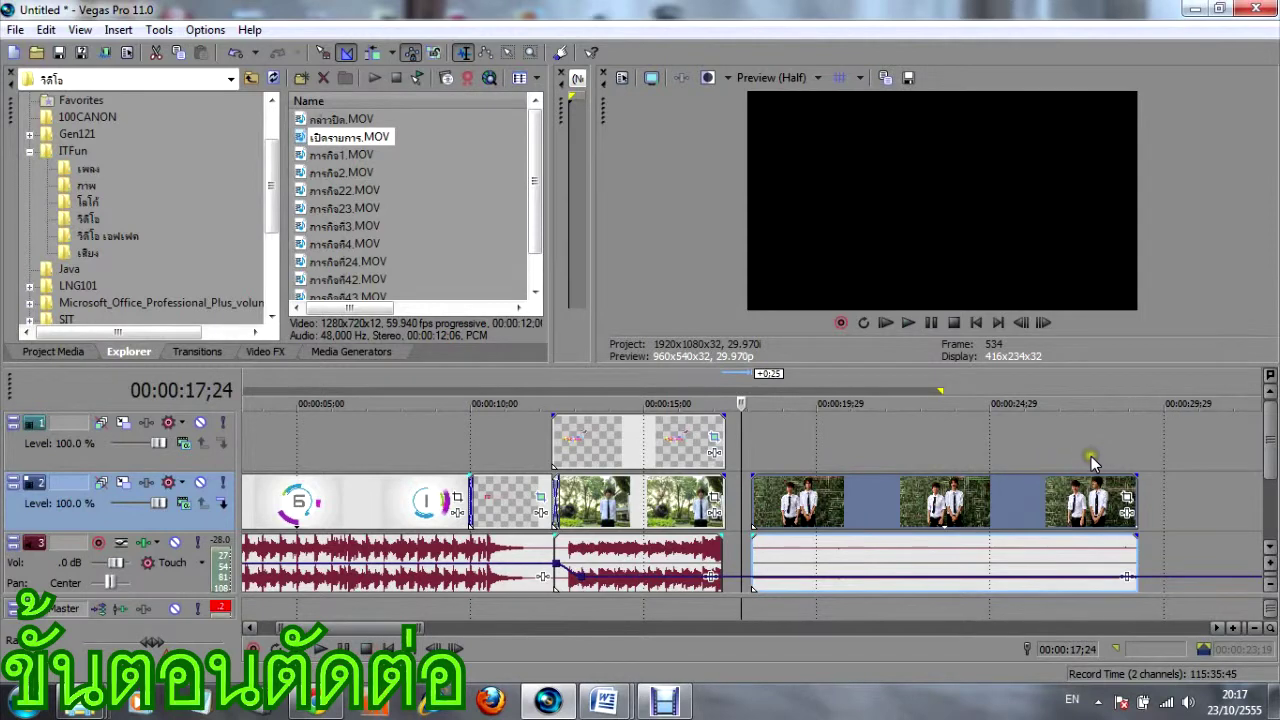
pyautogui.moveTo(1136, 487)
pyautogui.mouseDown()
pyautogui.moveTo(1150, 506)
pyautogui.moveTo(1127, 495)
pyautogui.mouseUp()
pyautogui.moveTo(971, 508); pyautogui.dragTo(943, 509)
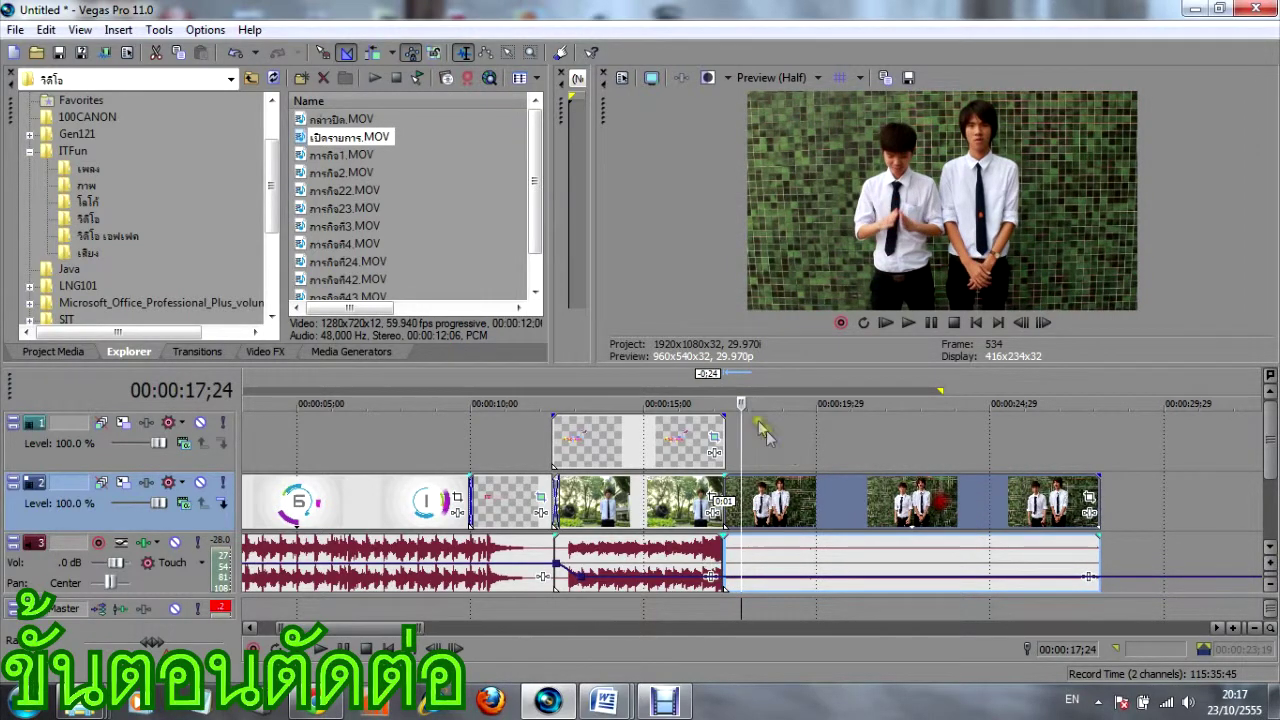
pyautogui.click(784, 460)
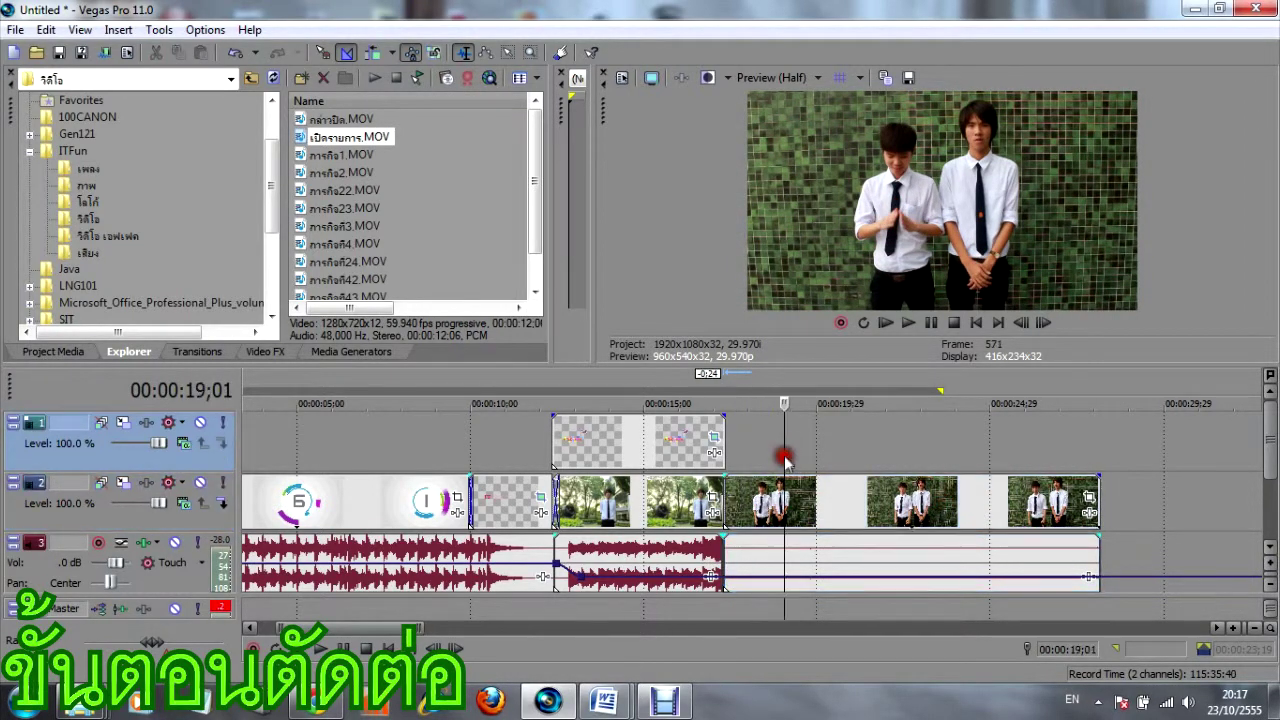
pyautogui.click(730, 448)
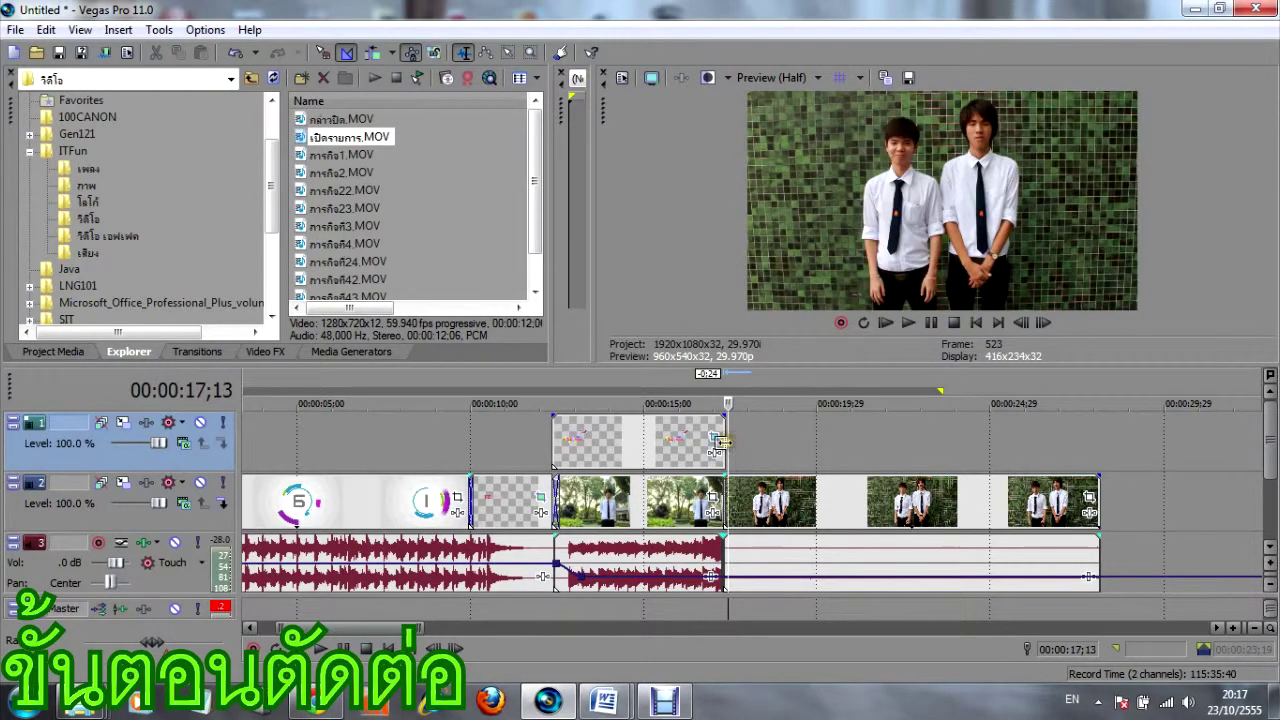
# Add ตัวที่คิดว่าเอา2.png from the โลโก้ folder above the opening clip and shrink the overlay into the picture's lower-left corner with Pan/Crop.
pyautogui.click(693, 440)
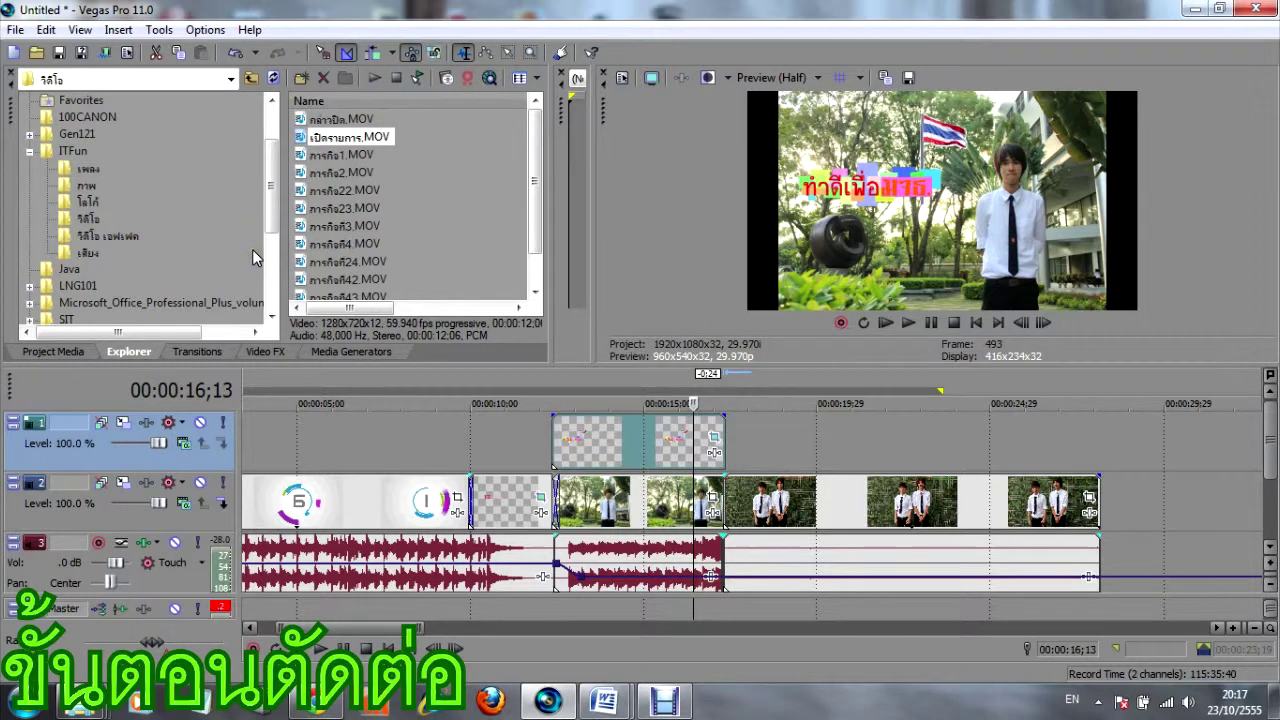
pyautogui.click(90, 200)
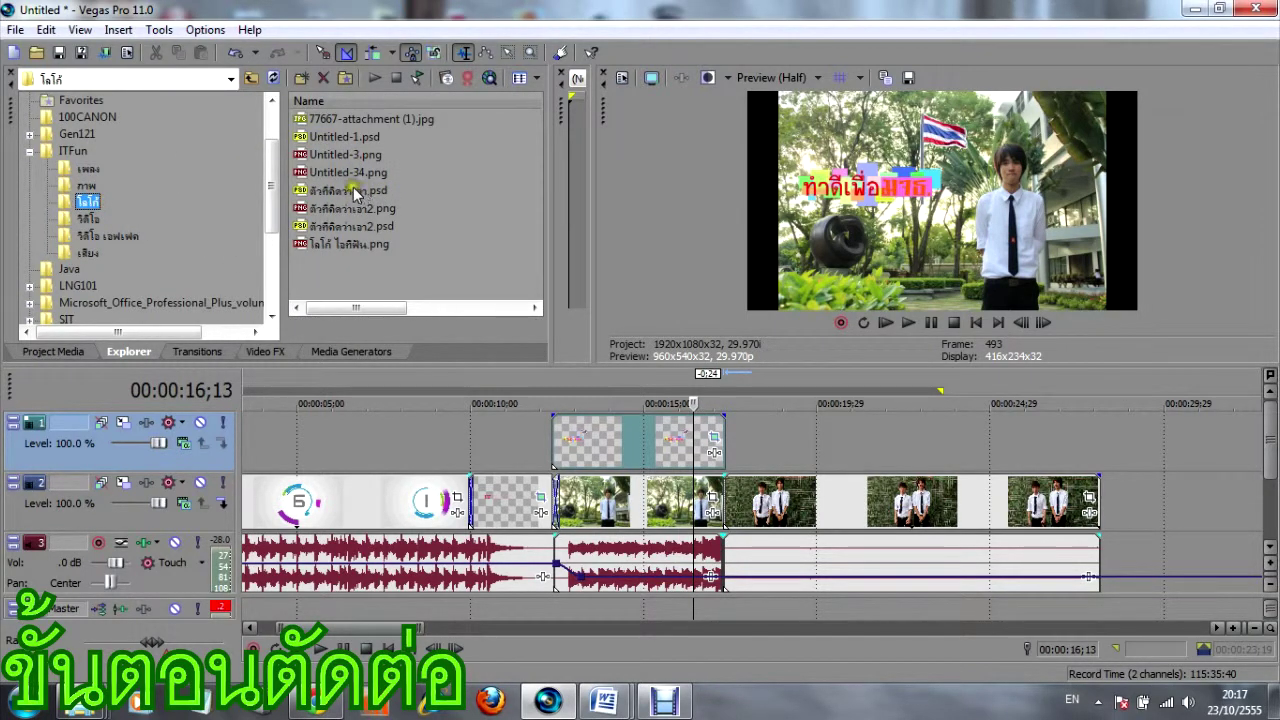
pyautogui.moveTo(352, 195); pyautogui.dragTo(349, 232)
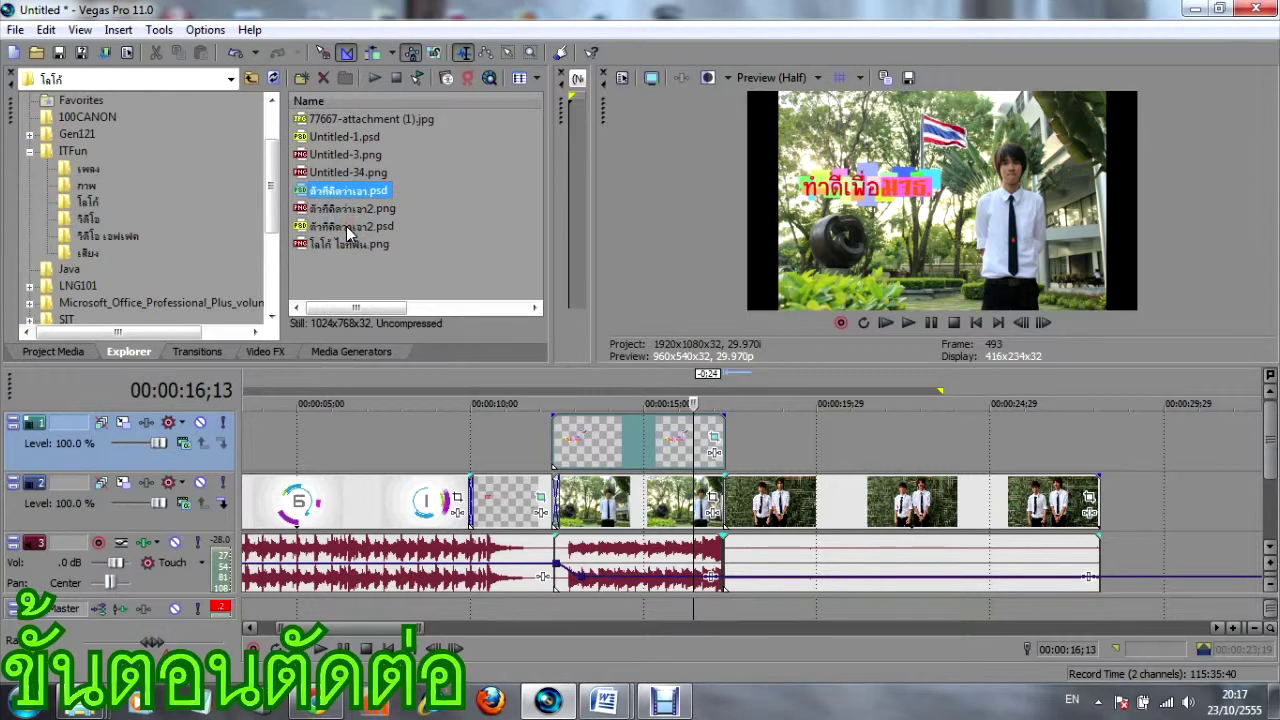
pyautogui.click(345, 212)
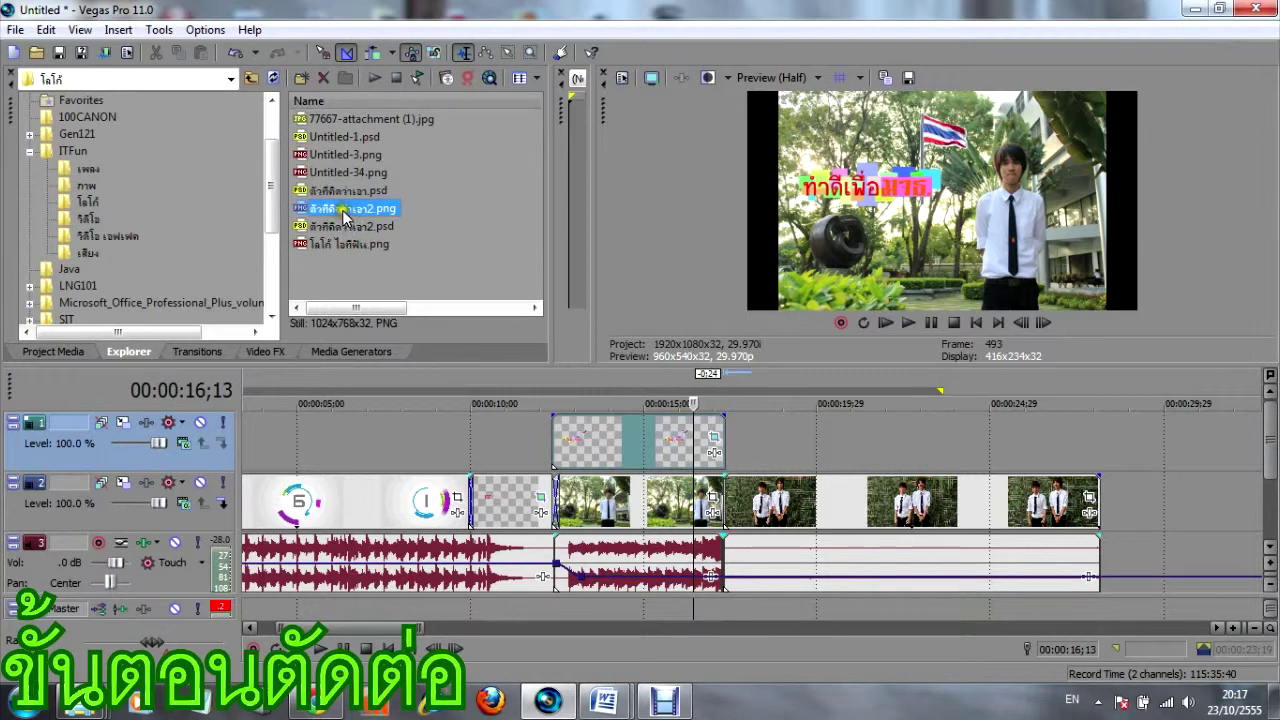
pyautogui.moveTo(345, 215); pyautogui.dragTo(734, 438)
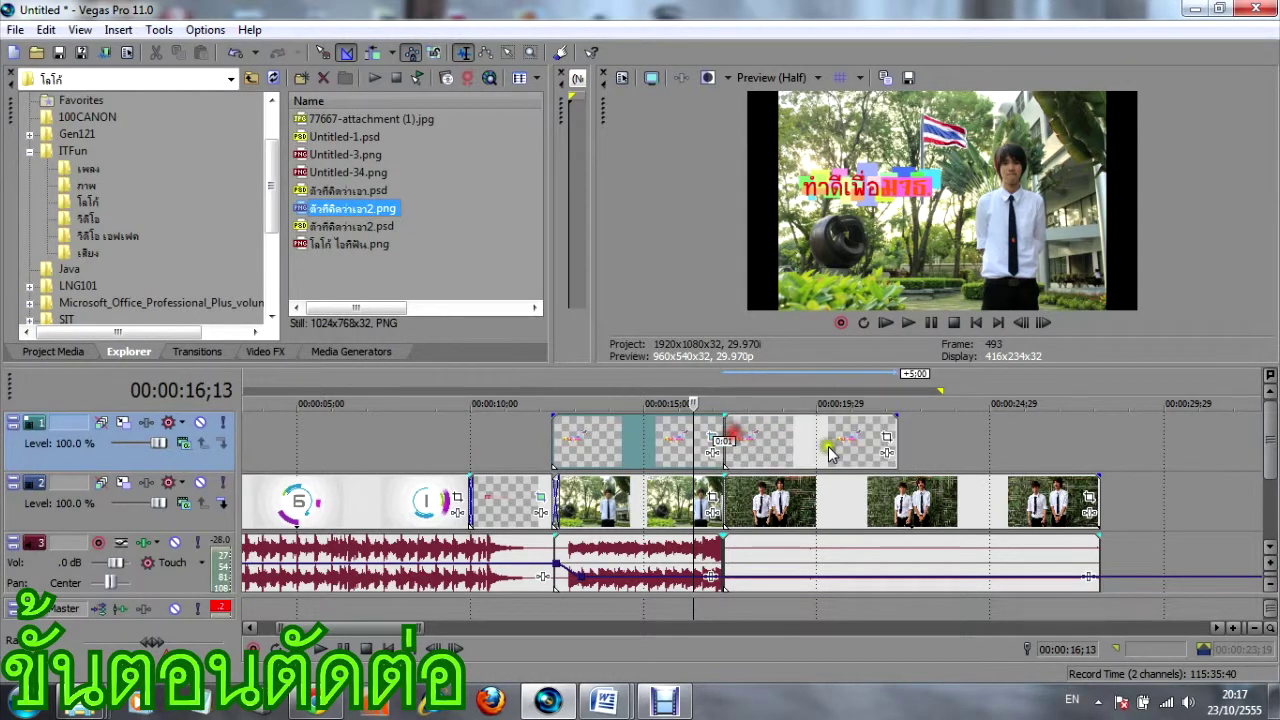
pyautogui.click(889, 439)
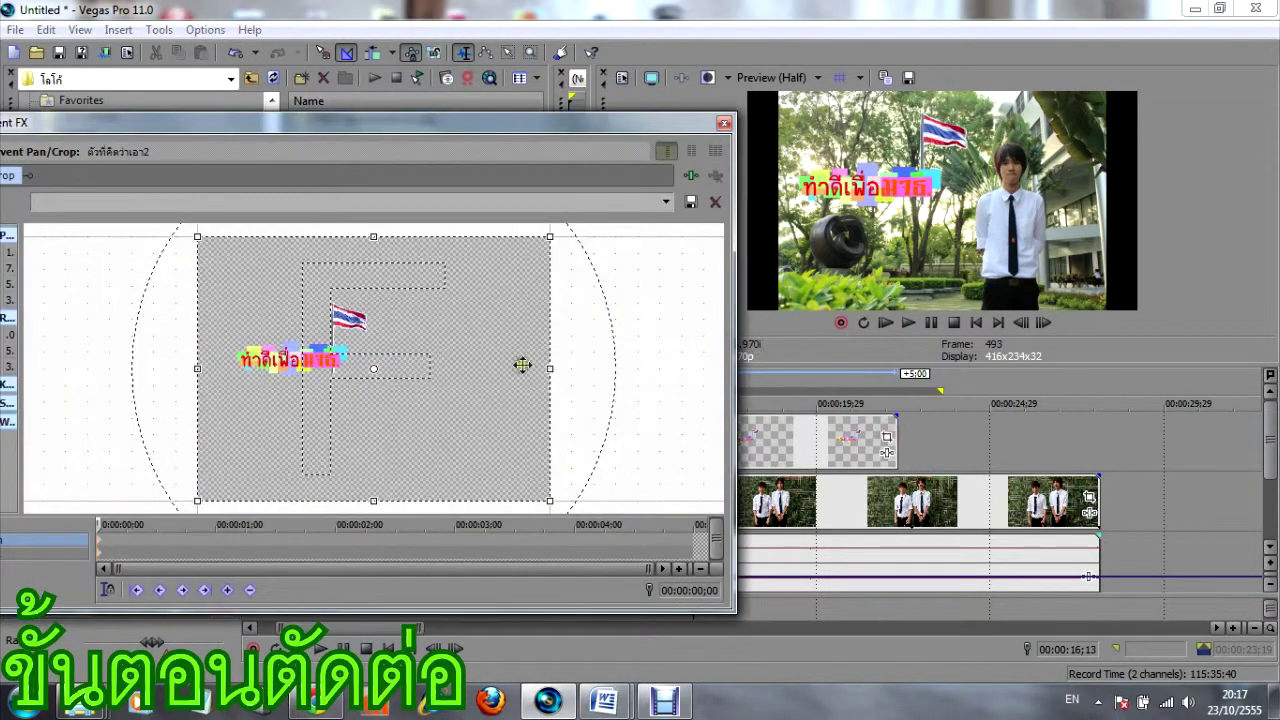
pyautogui.moveTo(547, 237); pyautogui.dragTo(557, 234)
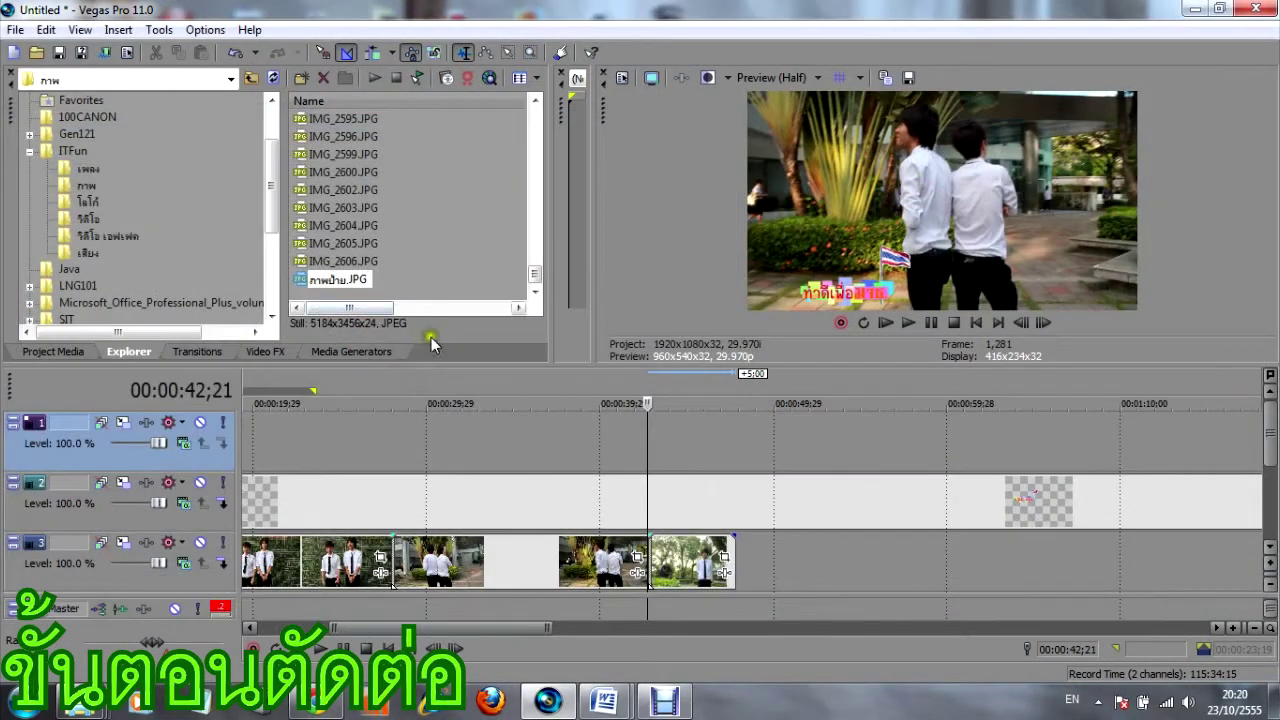
# Add a default Titles & Text event on the top track above the second photo and trim it to the photo's length.
pyautogui.click(315, 353)
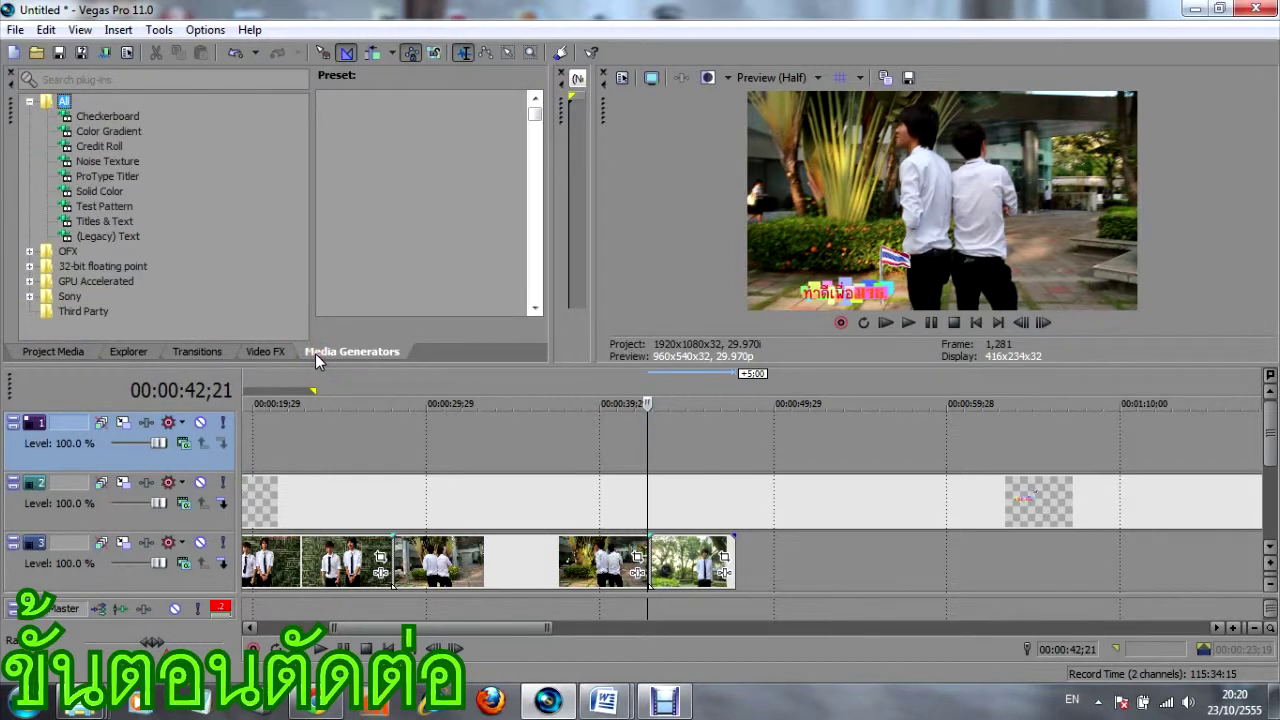
pyautogui.click(98, 207)
pyautogui.click(93, 221)
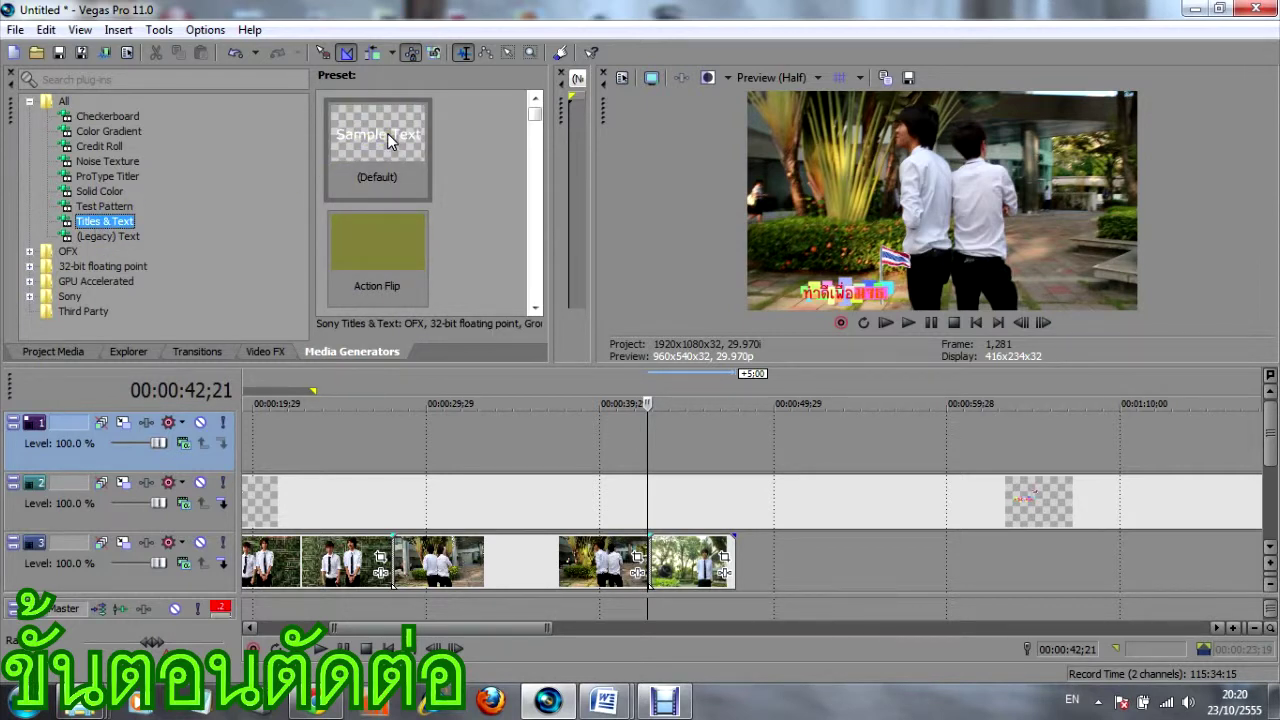
pyautogui.click(384, 141)
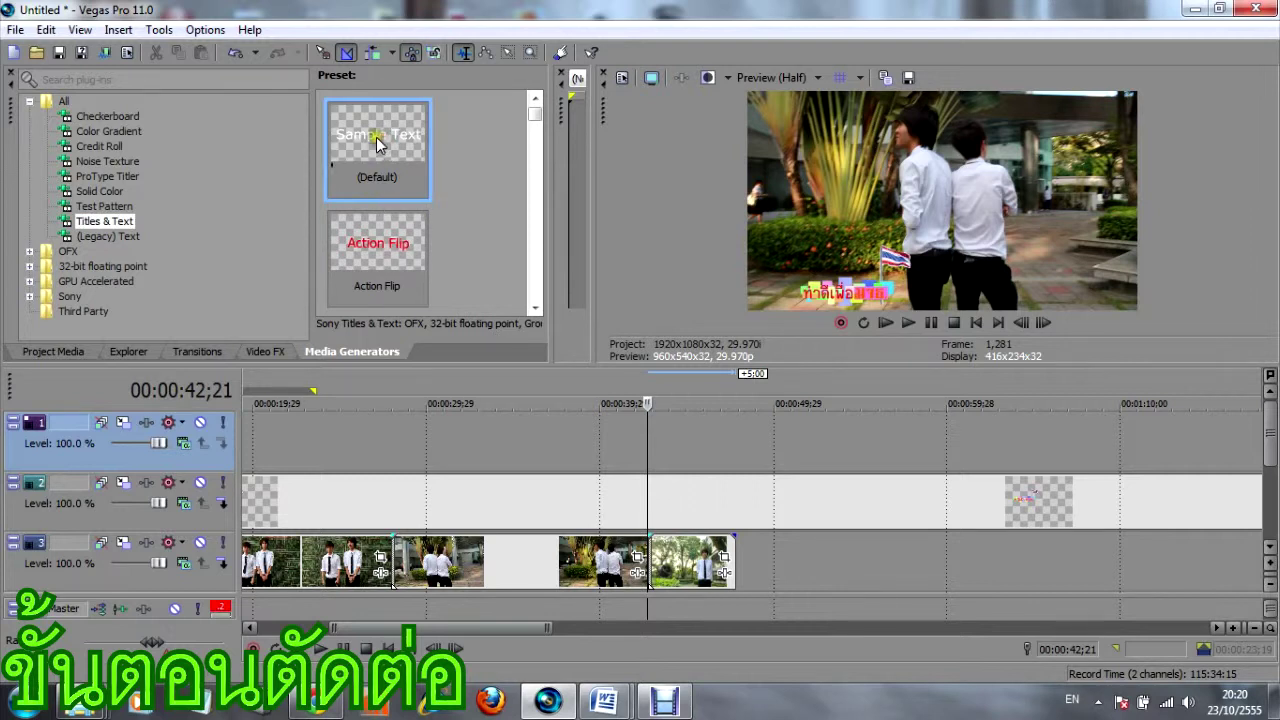
pyautogui.moveTo(384, 141); pyautogui.dragTo(695, 455)
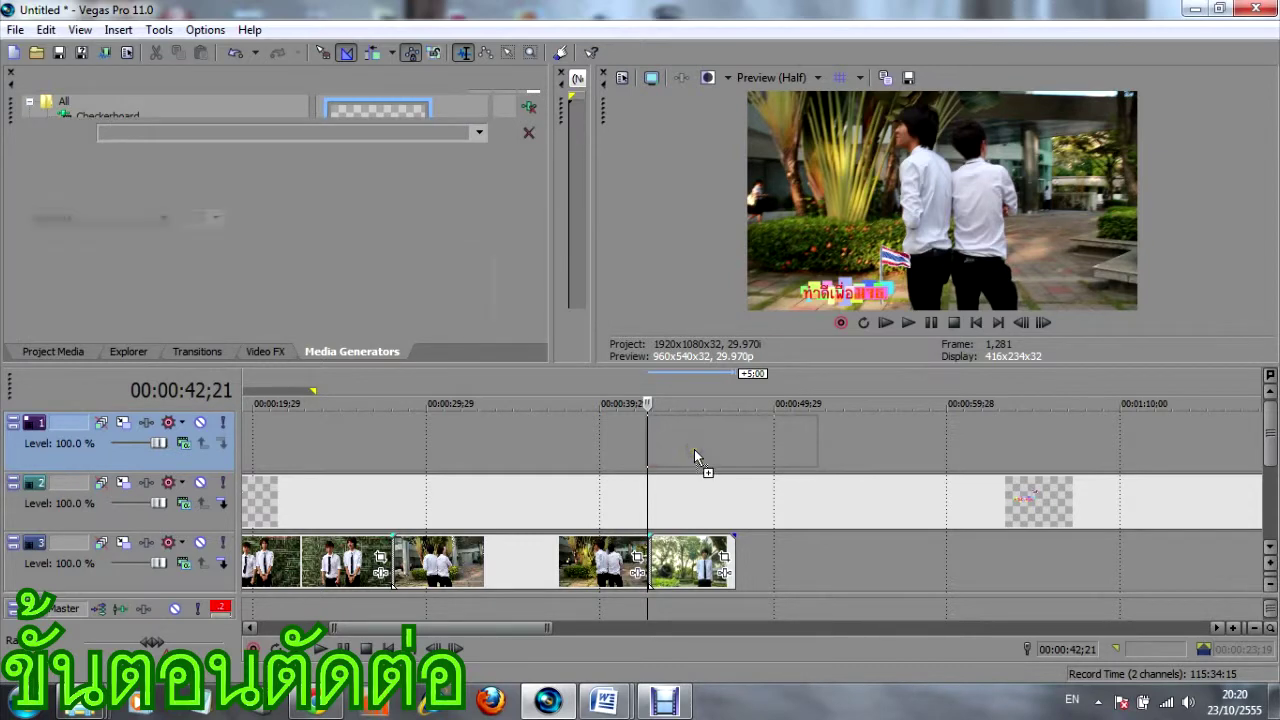
pyautogui.moveTo(818, 432); pyautogui.dragTo(733, 440)
# Replace the title's sample text with "ภารกิจที่ 1".
pyautogui.moveTo(412, 290); pyautogui.dragTo(34, 275)
pyautogui.press('BackSpace')
pyautogui.write('4')
pyautogui.press('BackSpace')
pyautogui.press('`')
pyautogui.write('ภารกิจที่ 1')
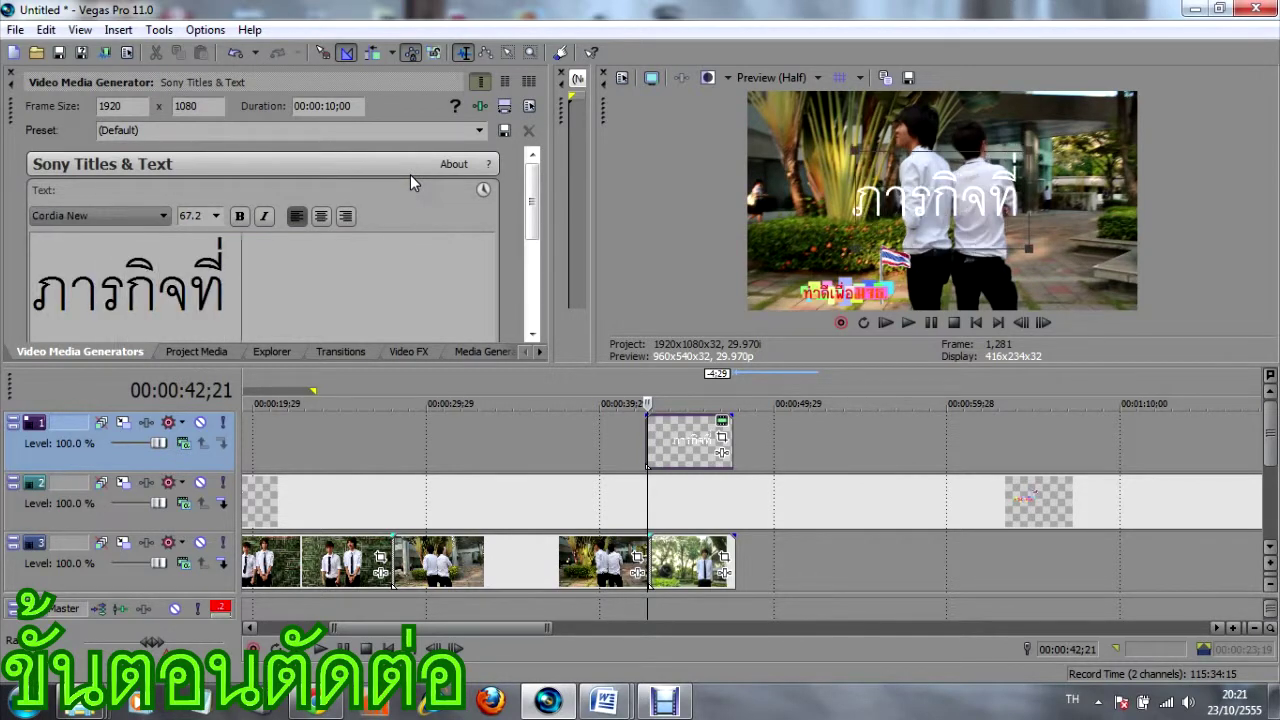
# Set the font of the whole title to 2005_iannnnnGMO.
pyautogui.hotkey('ctrl', 'a')
pyautogui.click(163, 215)
pyautogui.moveTo(165, 308); pyautogui.dragTo(164, 238)
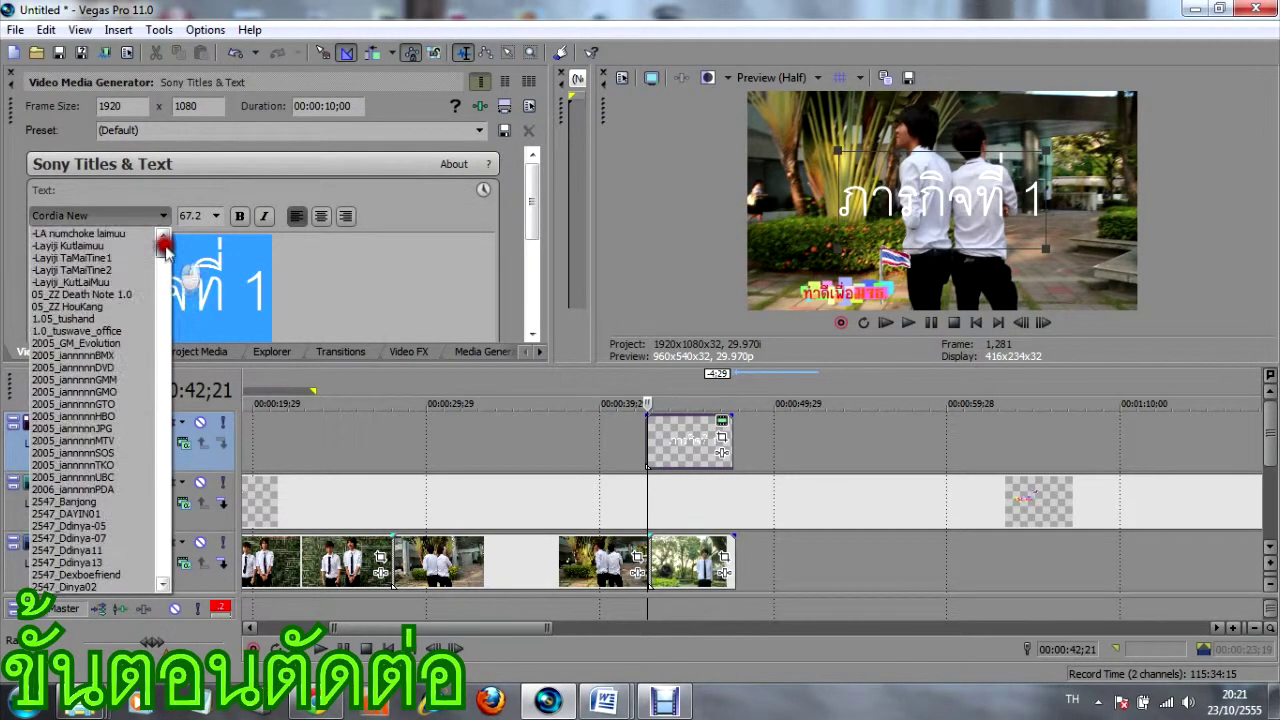
pyautogui.click(80, 246)
pyautogui.click(332, 335)
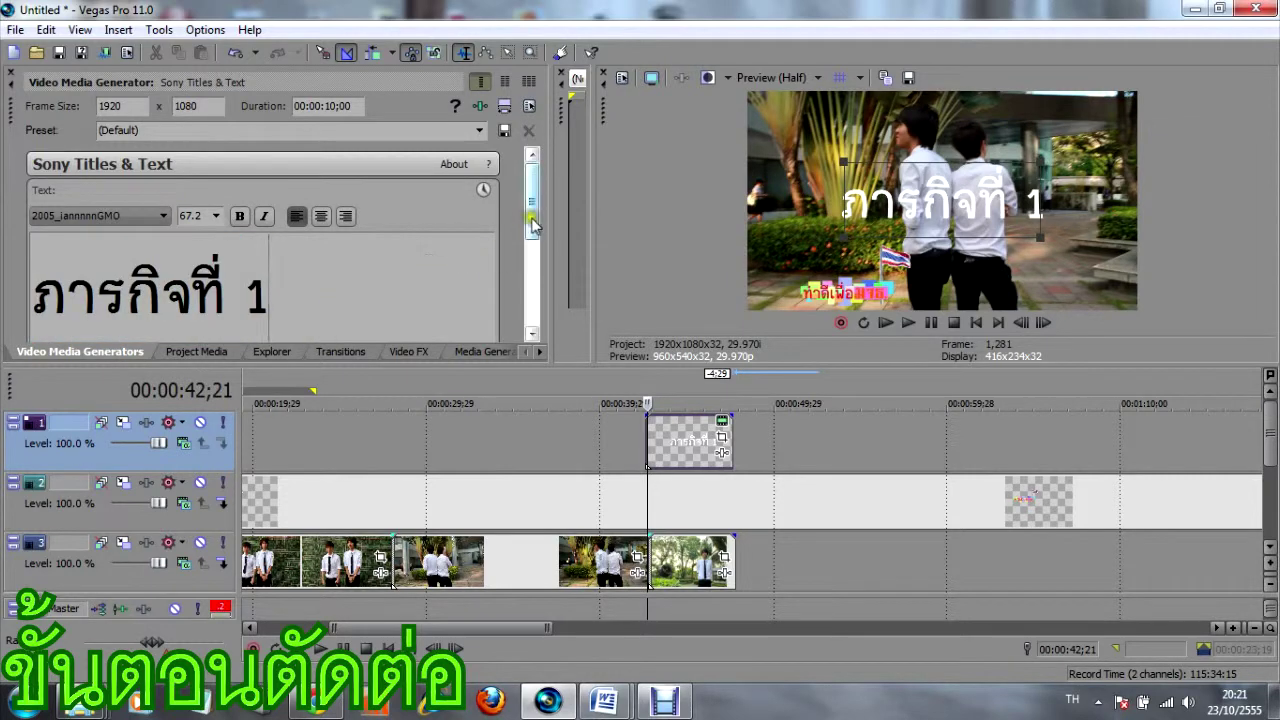
# Change the title's text colour and give it a red outline with a width of 4.421.
pyautogui.moveTo(531, 200); pyautogui.dragTo(531, 265)
pyautogui.click(292, 201)
pyautogui.click(243, 252)
pyautogui.click(512, 233)
pyautogui.scroll(-1, 513, 240)
pyautogui.click(40, 296)
pyautogui.scroll(-1, 200, 290)
pyautogui.click(292, 295)
pyautogui.moveTo(251, 268); pyautogui.dragTo(290, 268)
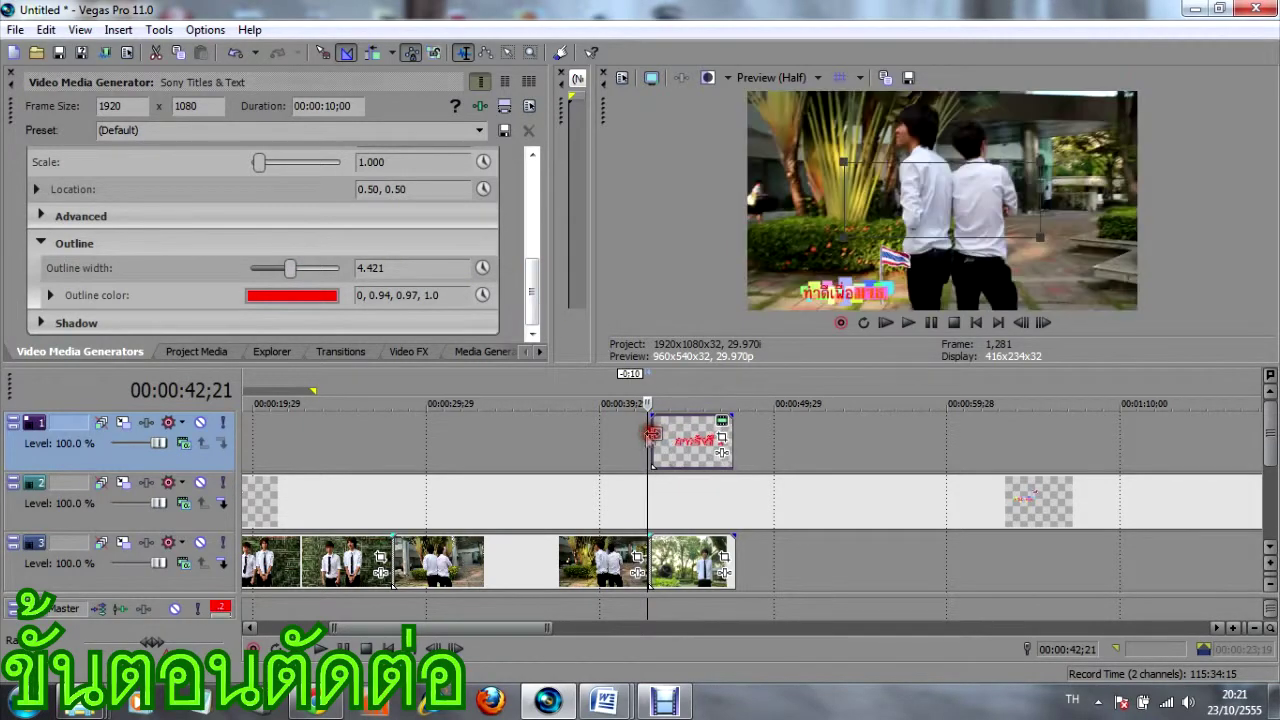
# Play the title briefly and move it to the upper-left part of the picture, at location 0.35, 0.70.
pyautogui.click(626, 448)
pyautogui.press('space')
pyautogui.press('space')
pyautogui.moveTo(936, 213); pyautogui.dragTo(884, 160)
pyautogui.click(777, 449)
pyautogui.click(680, 440)
# Copy the music event from under the first photo and paste it on the audio track for the ภารกิจที่ 1 photo.
pyautogui.click(1270, 471)
pyautogui.scroll(-5, 352, 580)
pyautogui.rightClick(309, 505)
pyautogui.click(357, 371)
pyautogui.rightClick(460, 500)
pyautogui.click(485, 286)
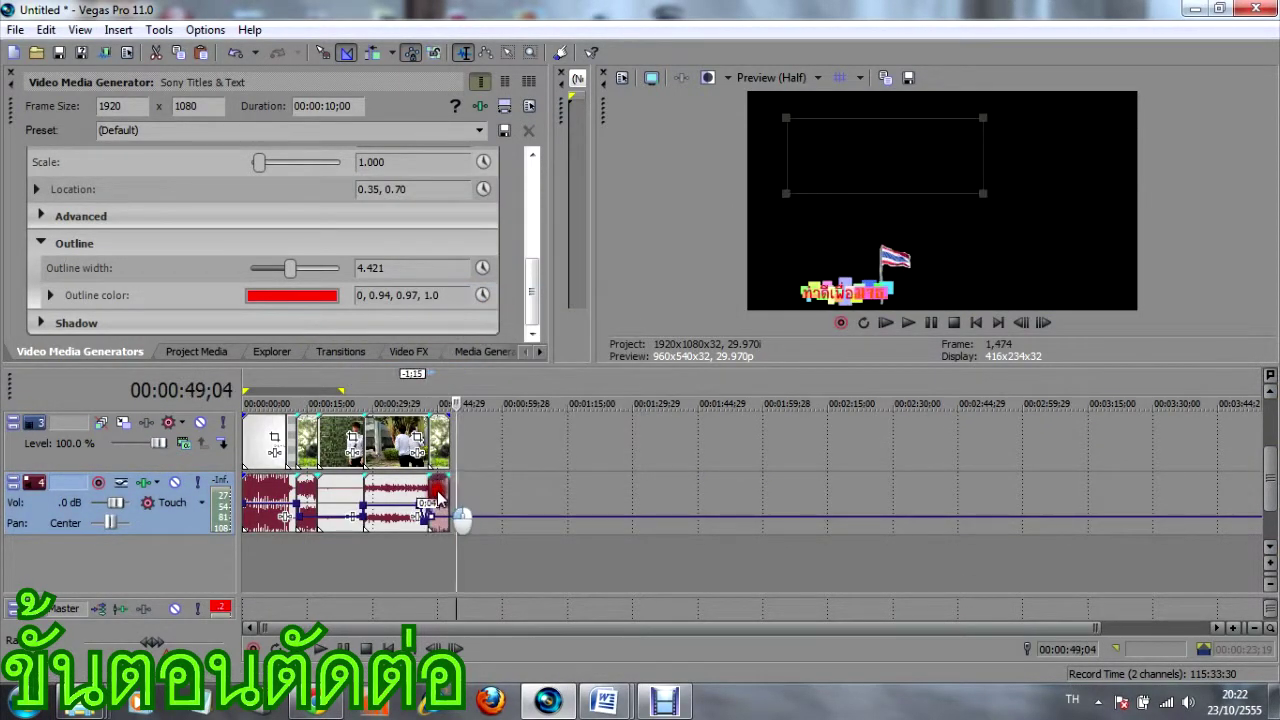
# Play the timeline from 00:00:42;07 to check how the music comes in with the ภารกิจที่ 1 photo.
pyautogui.scroll(4, 457, 517)
pyautogui.click(620, 546)
pyautogui.press('space')
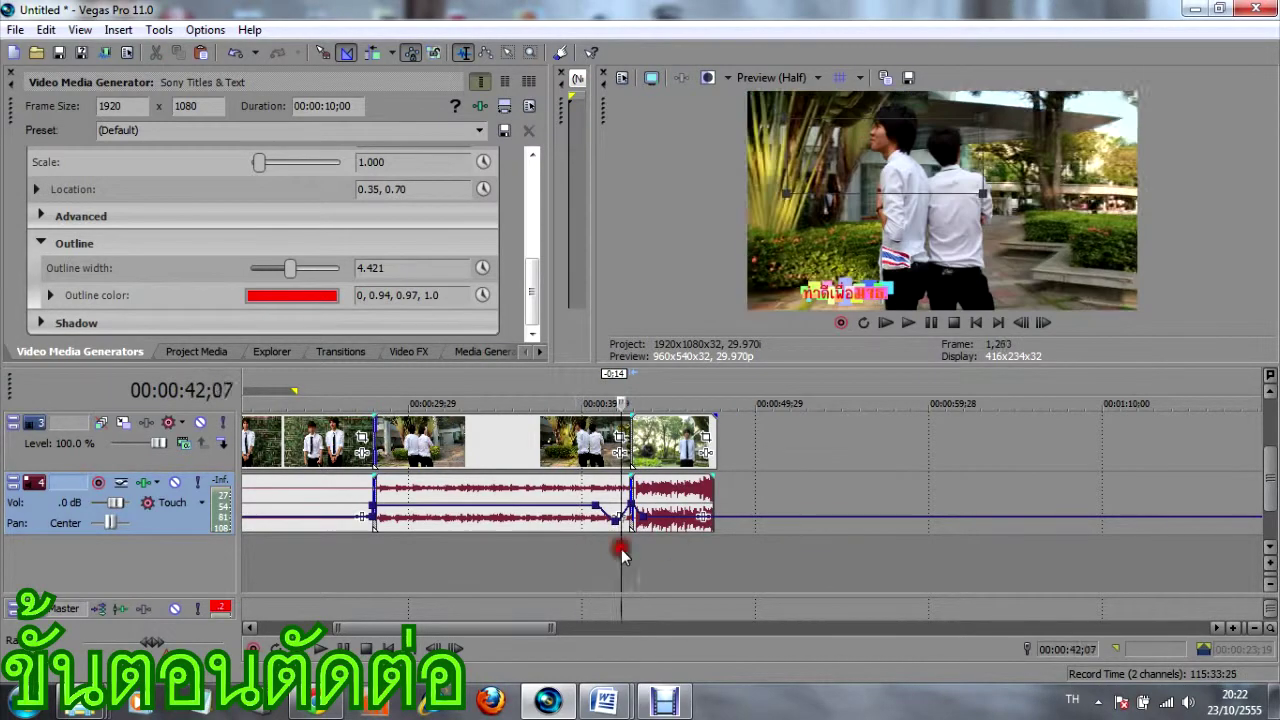
pyautogui.press('space')
# Extend the photo's start into a 10-frame crossfade with the preceding clip and trim its end to match the music.
pyautogui.scroll(4, 1210, 450)
pyautogui.click(1270, 462)
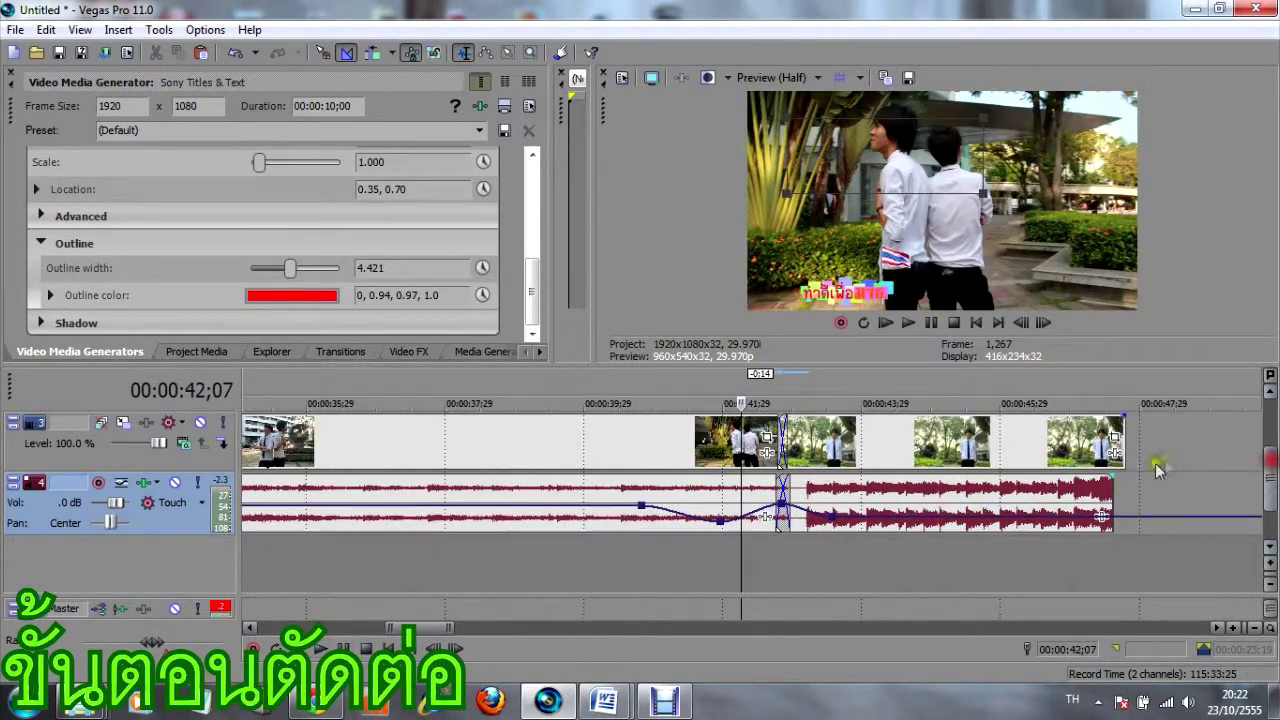
pyautogui.click(781, 482)
pyautogui.moveTo(778, 481); pyautogui.dragTo(737, 471)
pyautogui.press('space')
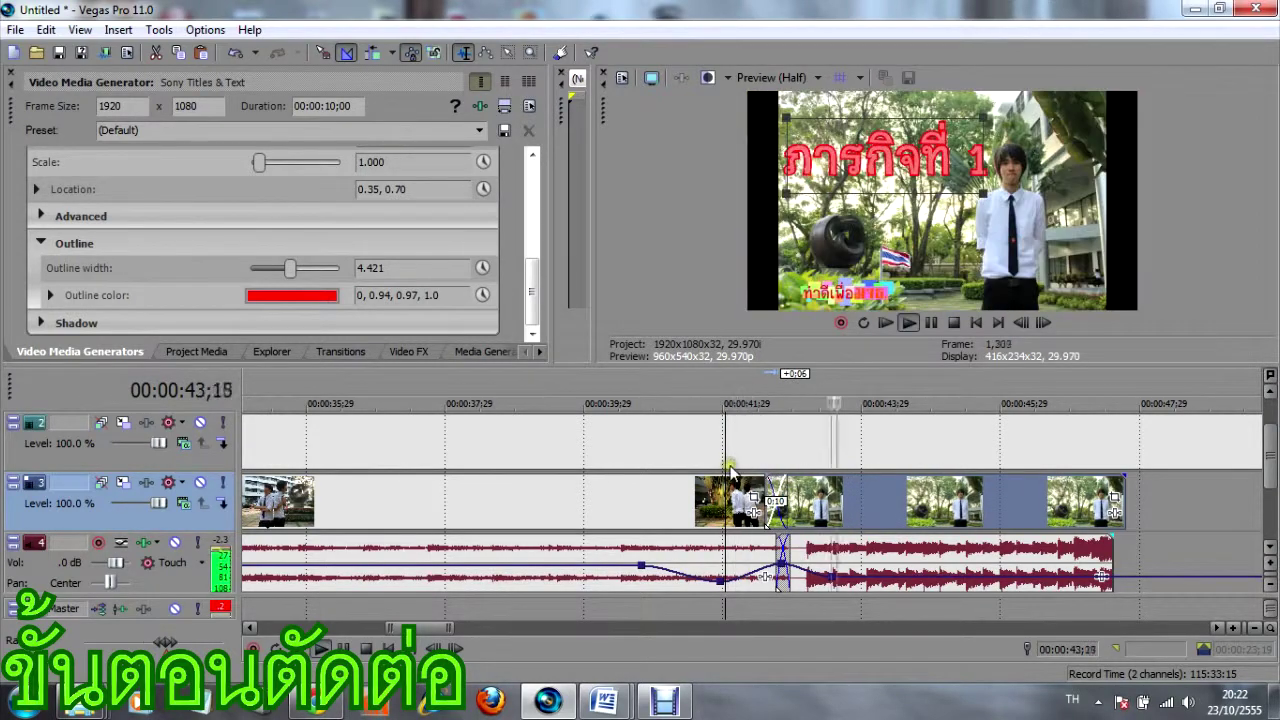
pyautogui.moveTo(1122, 482); pyautogui.dragTo(1110, 482)
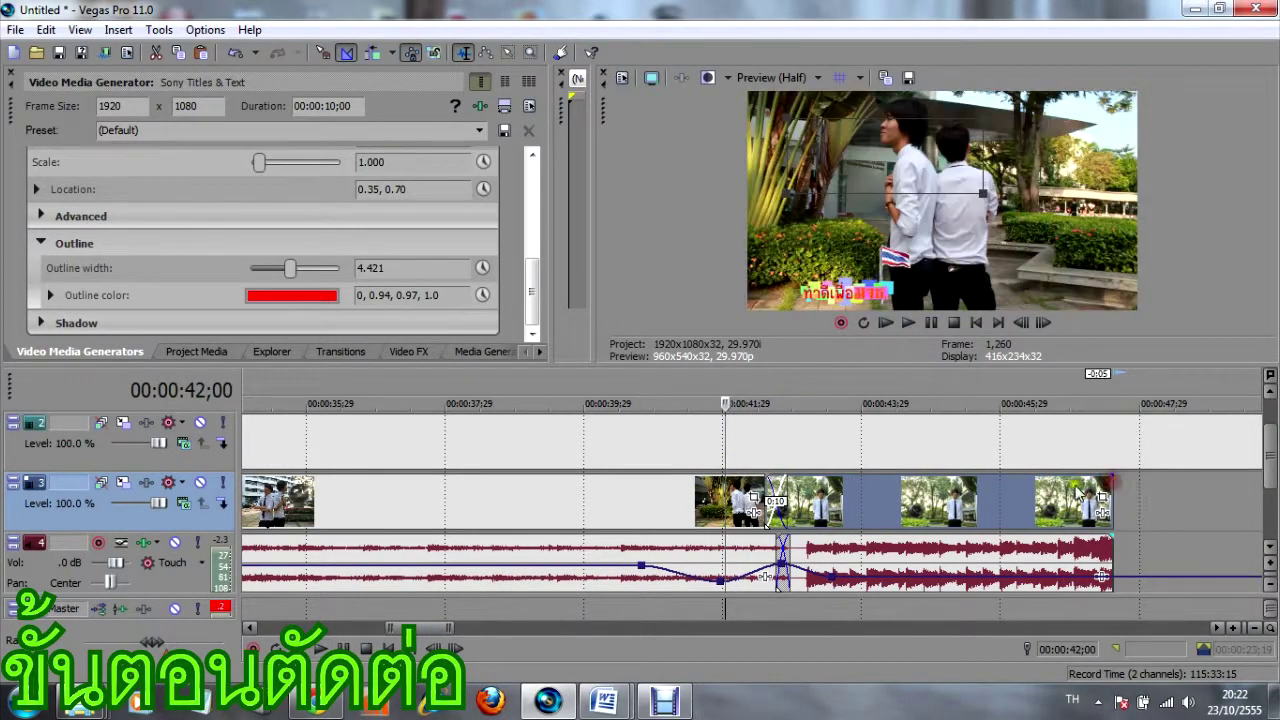
# Add ภารกิจ1.MOV from the วิดีโอ folder to the video track after the ภารกิจที่ 1 photo and play the transition into it.
pyautogui.scroll(-5, 834, 500)
pyautogui.click(835, 500)
pyautogui.click(229, 351)
pyautogui.click(272, 351)
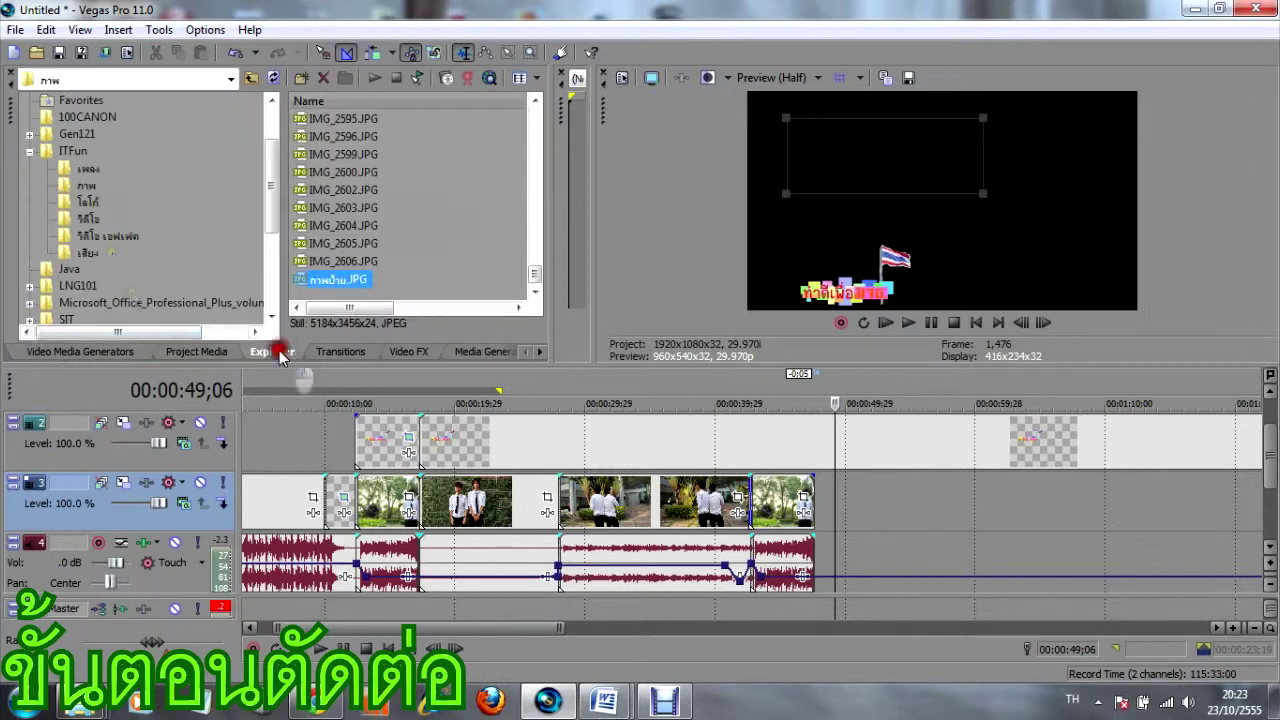
pyautogui.click(88, 218)
pyautogui.moveTo(338, 155); pyautogui.dragTo(780, 505)
pyautogui.scroll(3, 517, 650)
pyautogui.click(721, 516)
pyautogui.press('space')
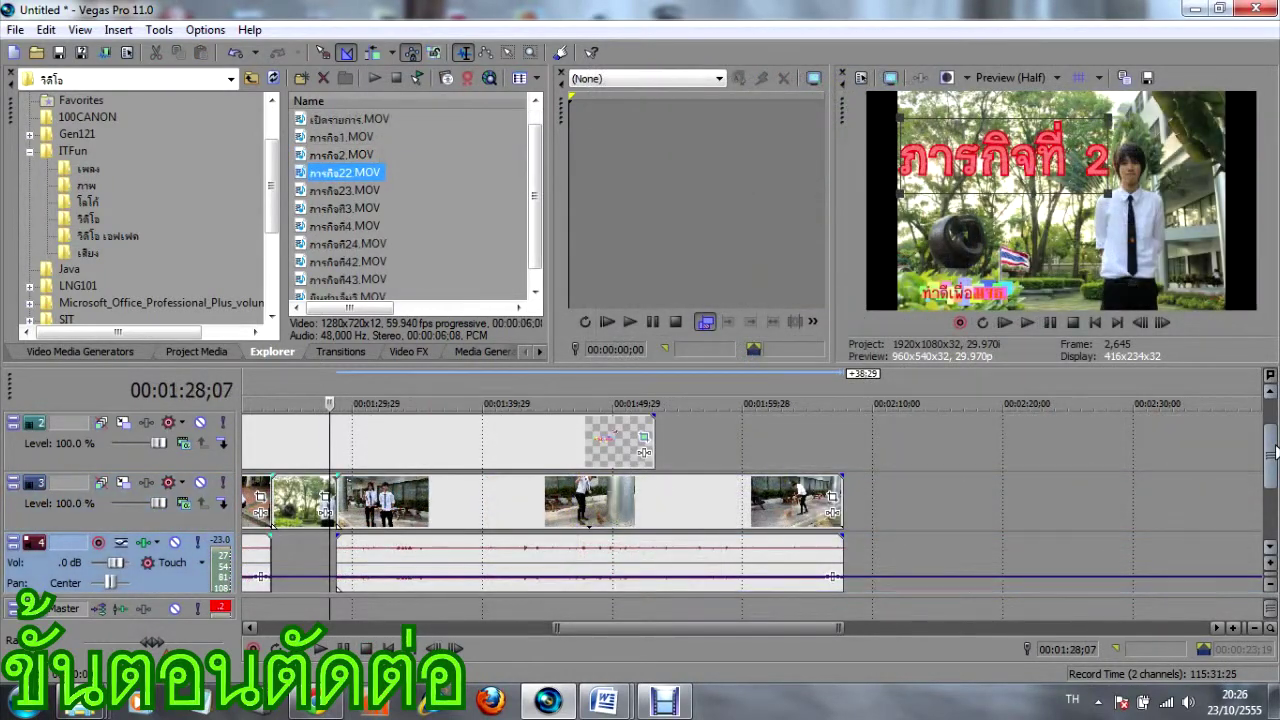
# Insert a new video track above the title track.
pyautogui.moveTo(1275, 452); pyautogui.dragTo(1274, 414)
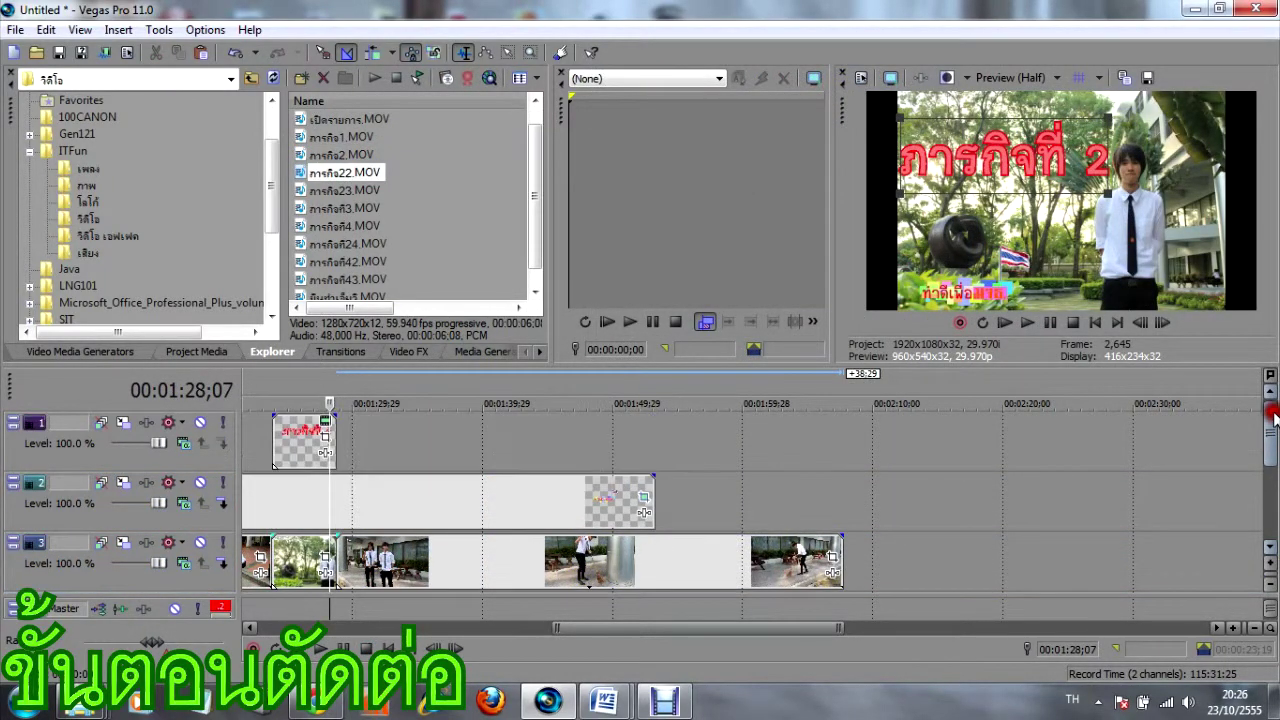
pyautogui.click(190, 466)
pyautogui.rightClick(189, 464)
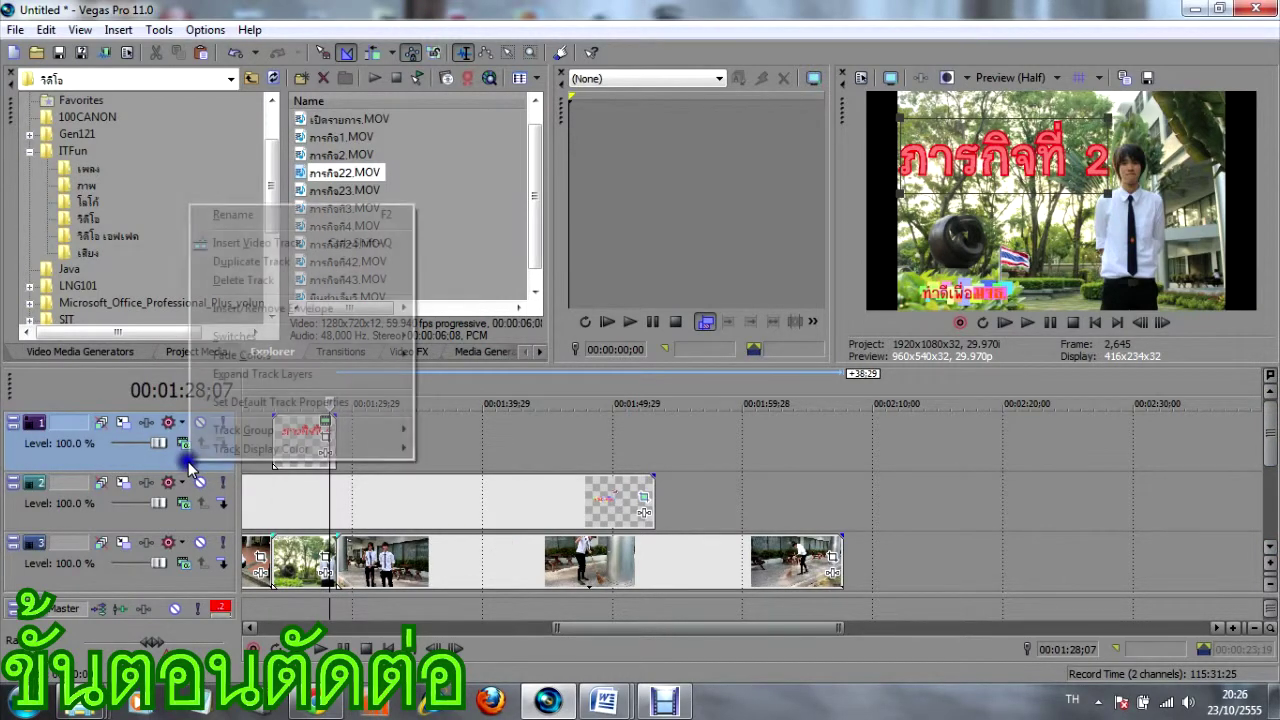
pyautogui.click(262, 244)
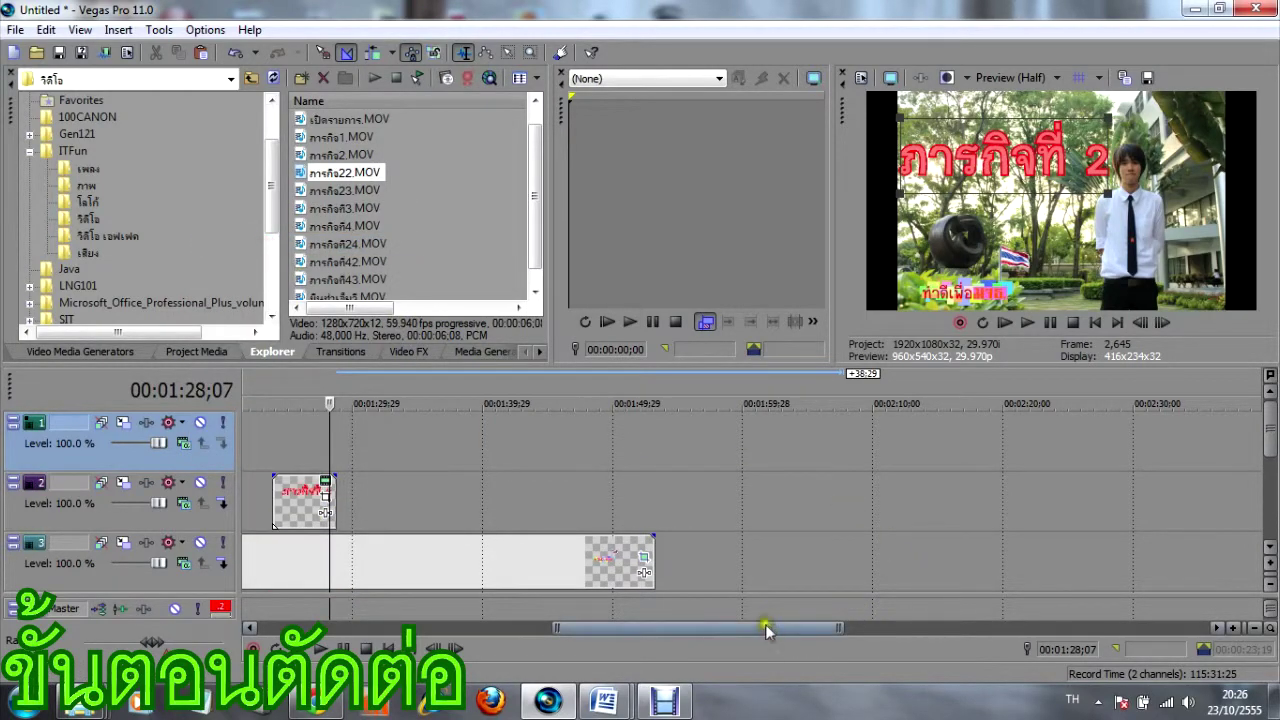
# Enlarge the timeline area and add ภารกิจ22.MOV to the new top track, starting at the end of the last mission clip.
pyautogui.moveTo(803, 364); pyautogui.dragTo(799, 248)
pyautogui.click(1268, 440)
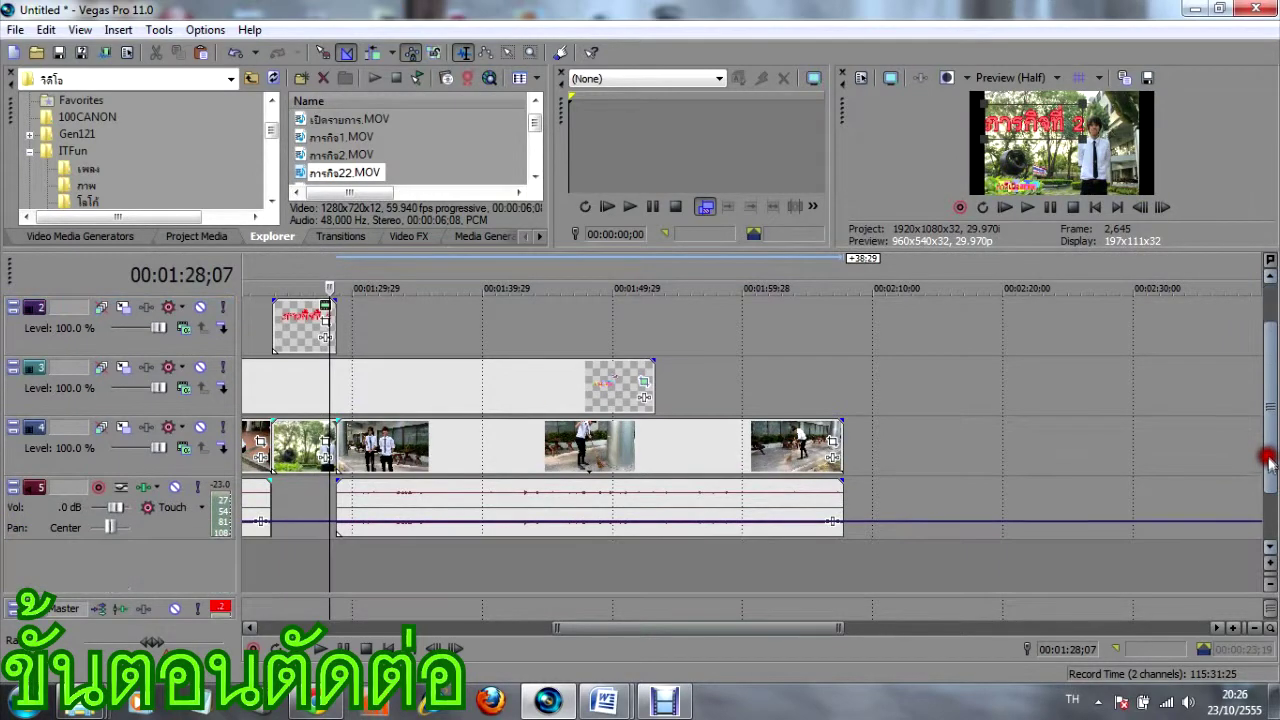
pyautogui.moveTo(1268, 458); pyautogui.dragTo(1268, 442)
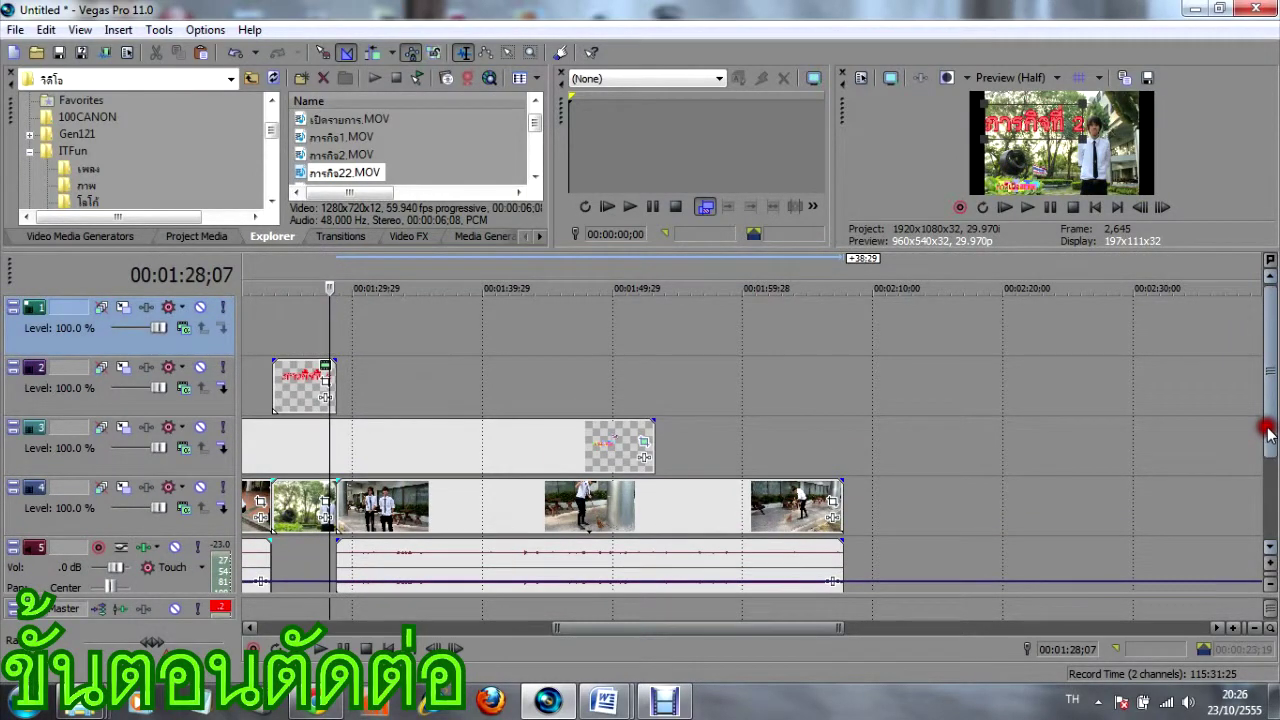
pyautogui.click(368, 177)
pyautogui.moveTo(368, 175); pyautogui.dragTo(856, 341)
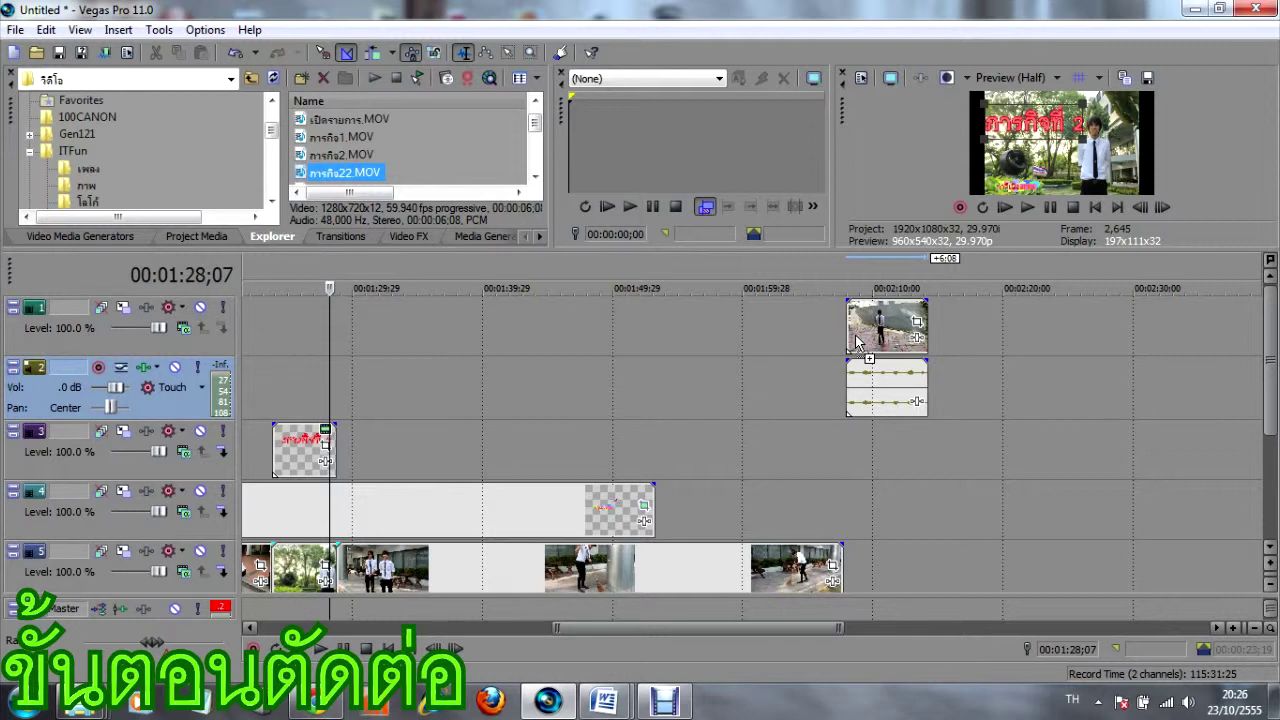
pyautogui.click(852, 331)
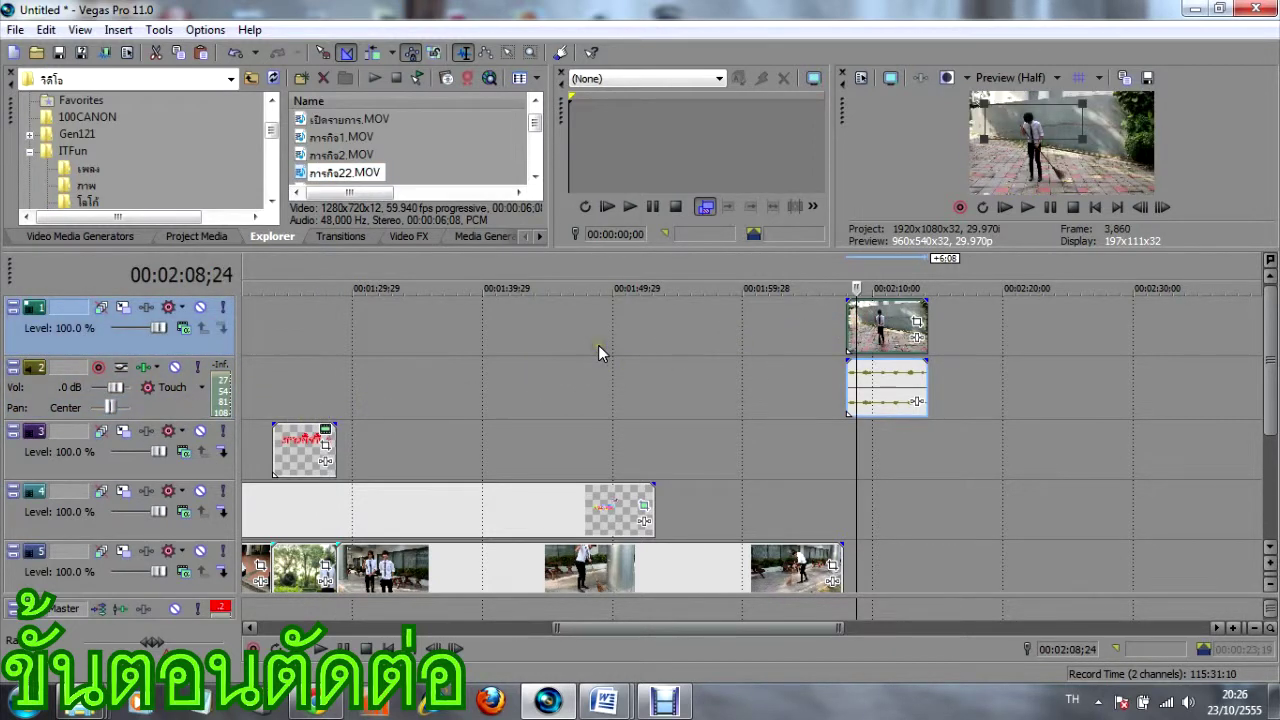
# Delete the audio part of the ภารกิจ22.MOV clip, keeping only its picture on the top track.
pyautogui.click(895, 372)
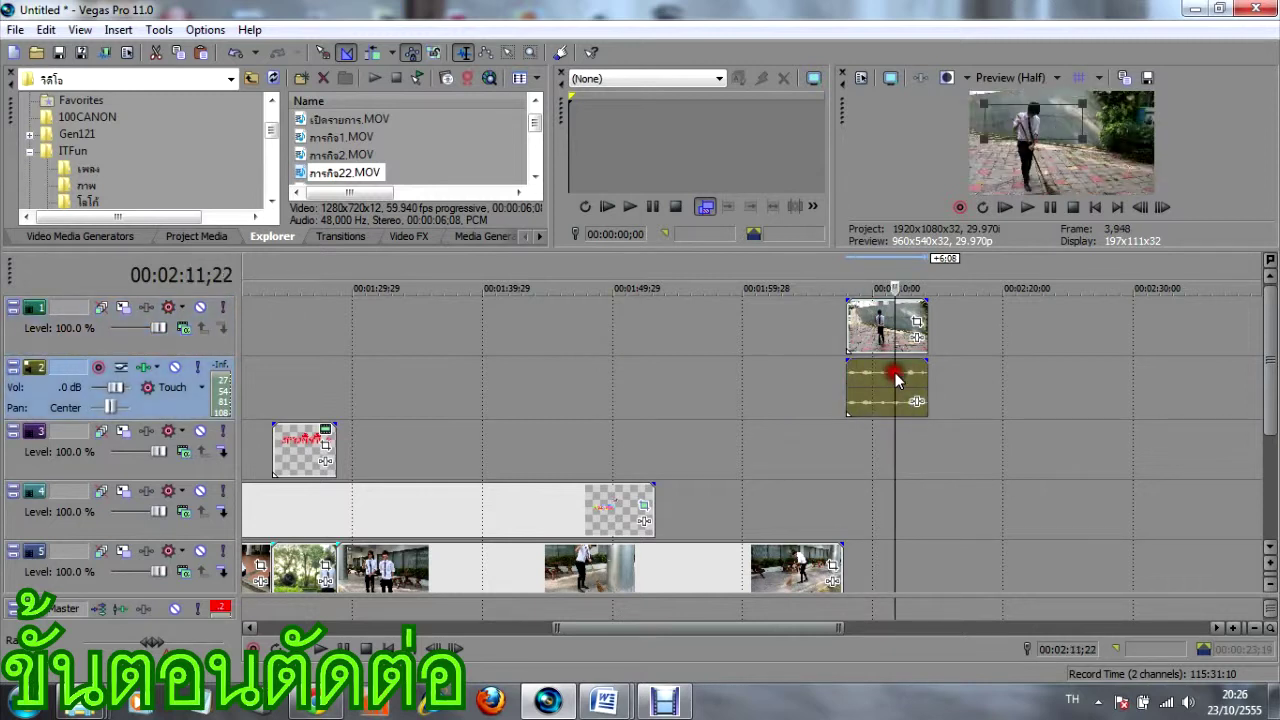
pyautogui.press('Delete')
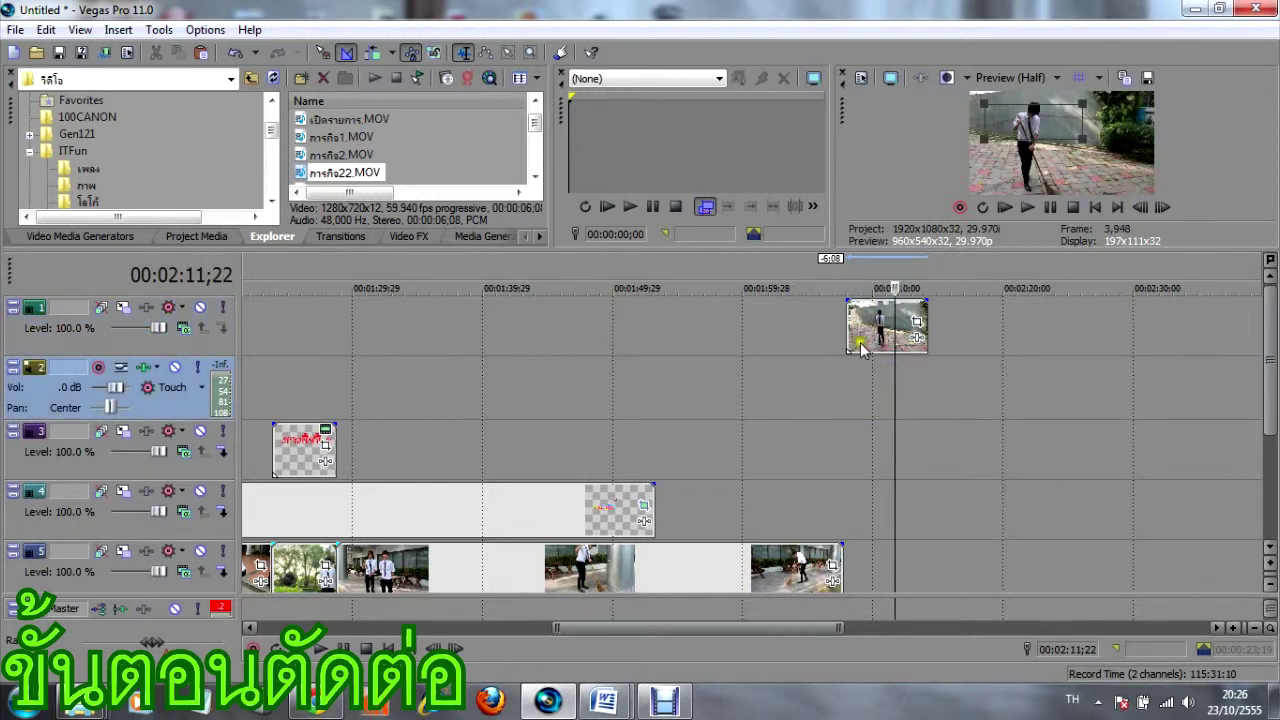
pyautogui.click(846, 374)
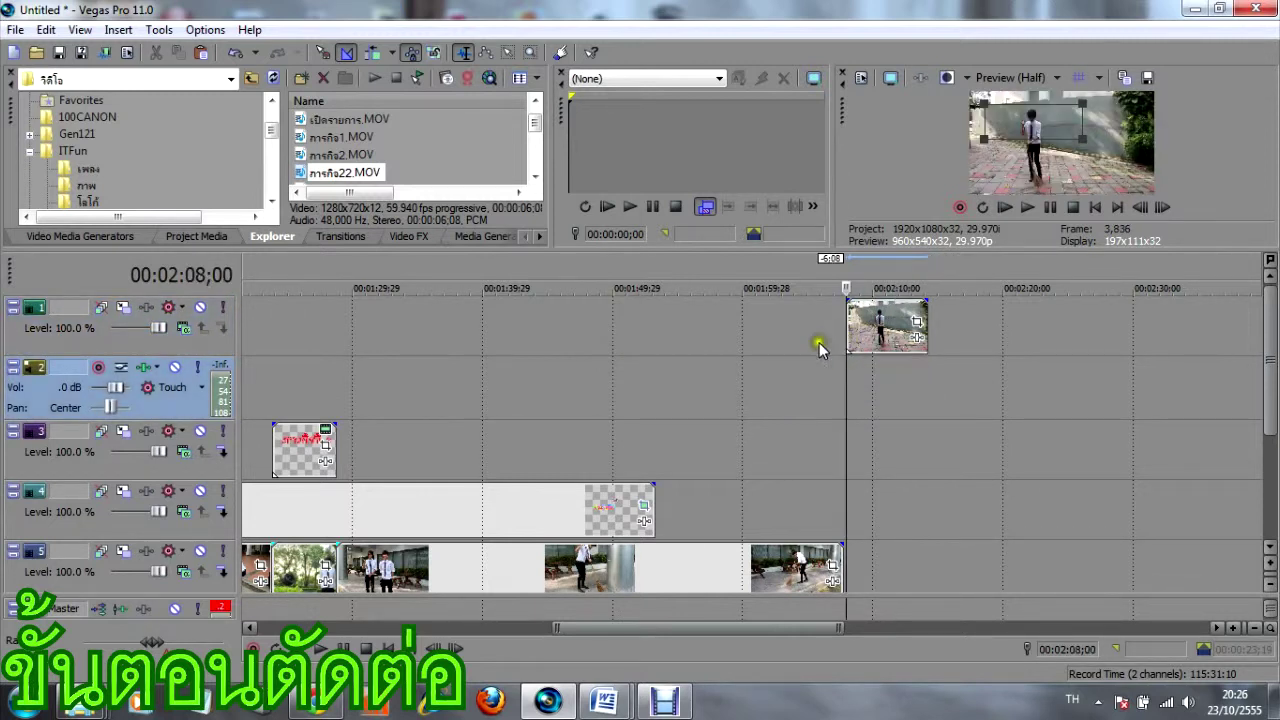
pyautogui.click(147, 349)
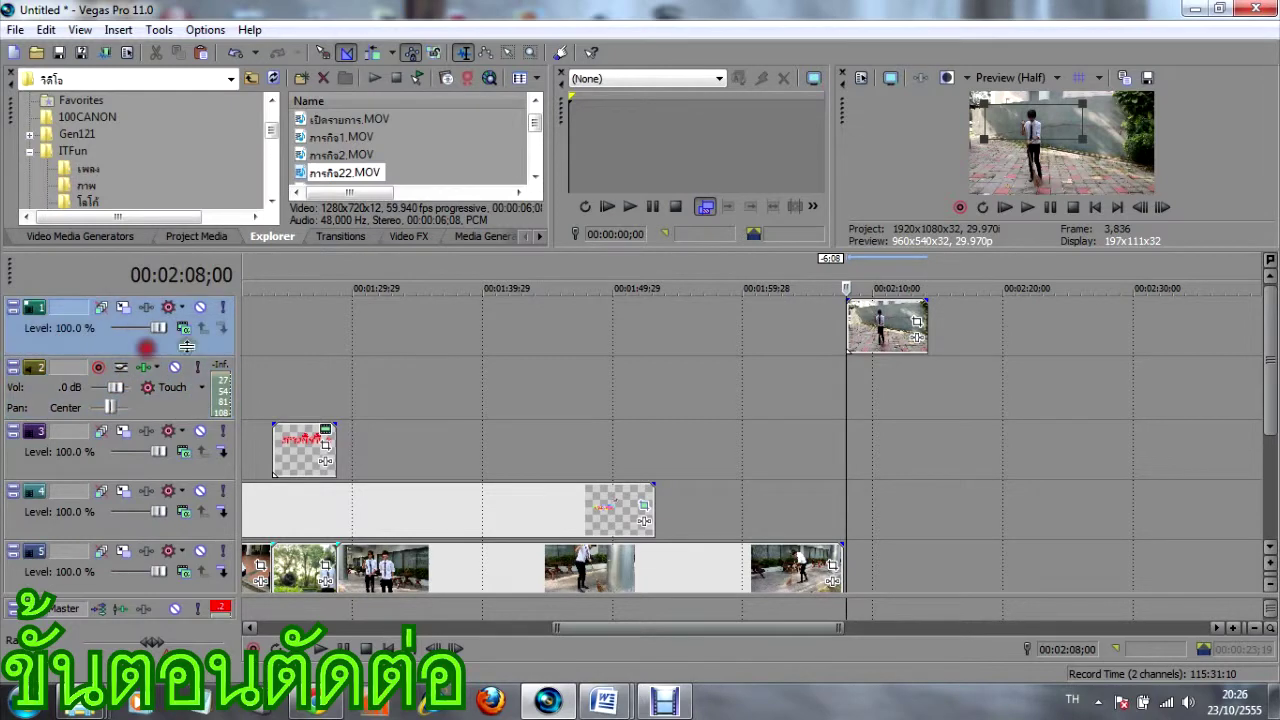
pyautogui.click(160, 402)
# Add ภารกิจ23.MOV to the main video track directly after the last mission clip, beneath the overlay clip.
pyautogui.moveTo(1272, 412); pyautogui.dragTo(1250, 471)
pyautogui.click(838, 566)
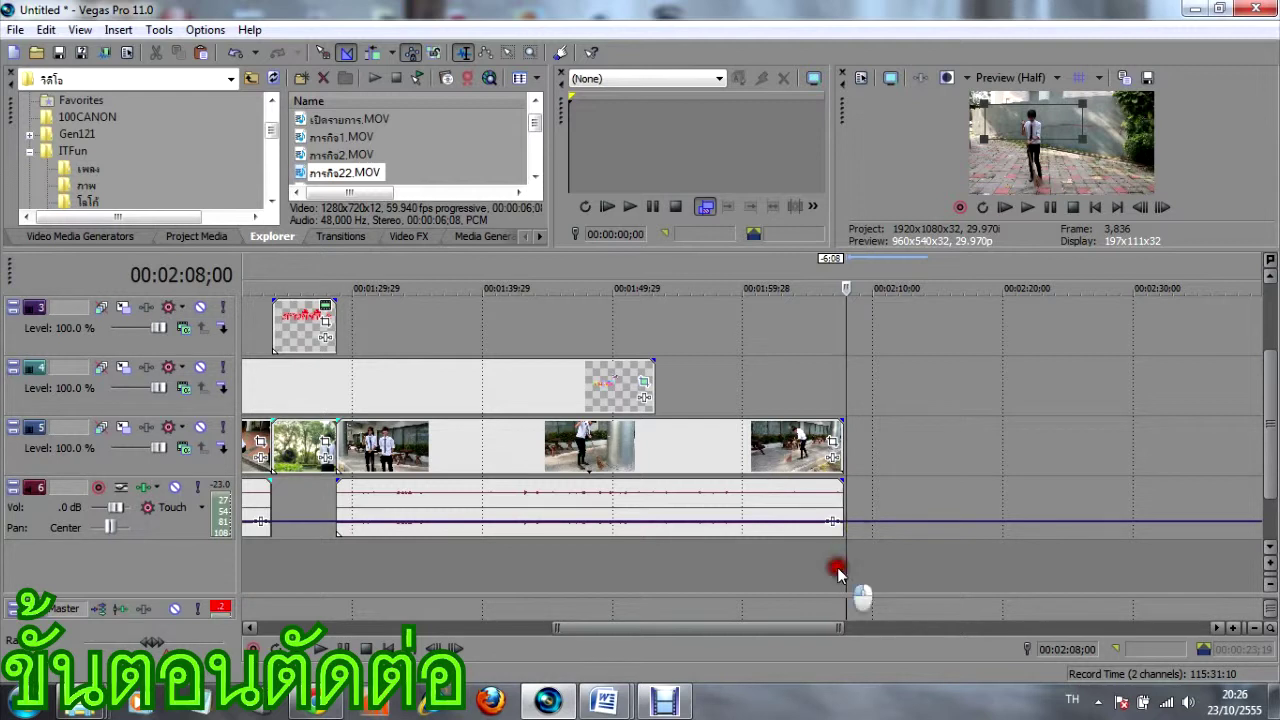
pyautogui.click(535, 176)
pyautogui.click(368, 176)
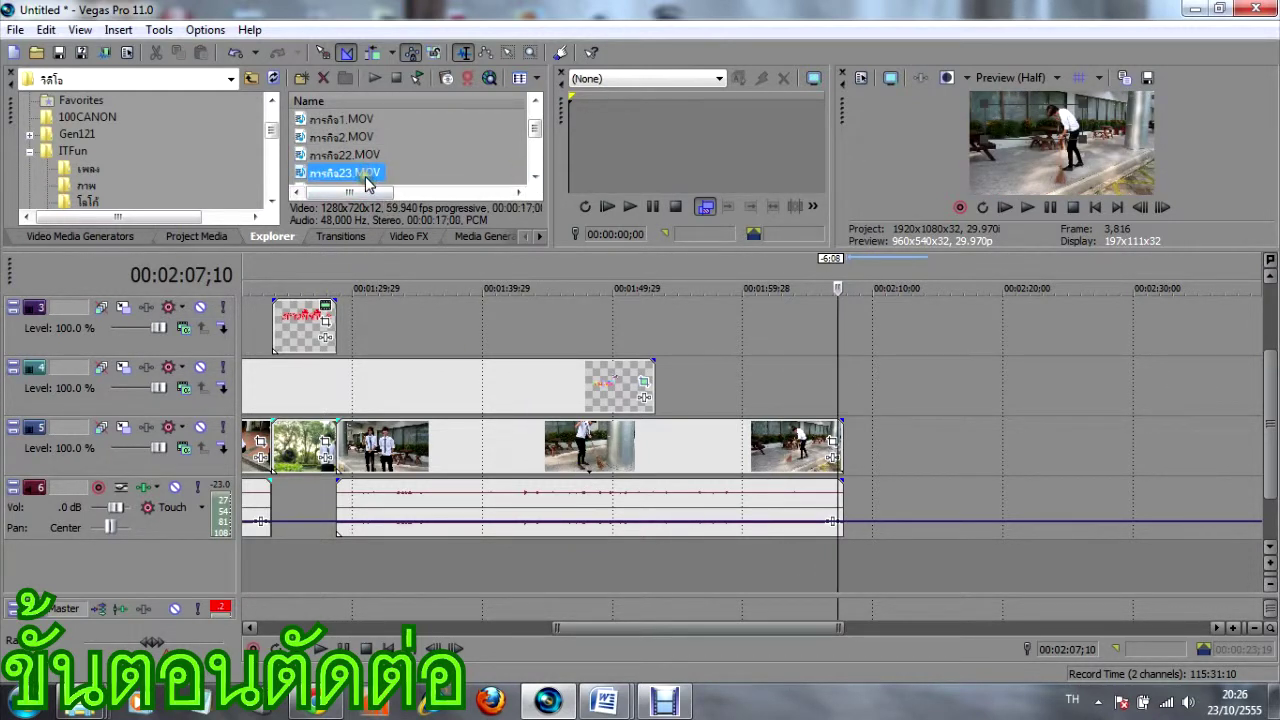
pyautogui.moveTo(352, 176); pyautogui.dragTo(849, 466)
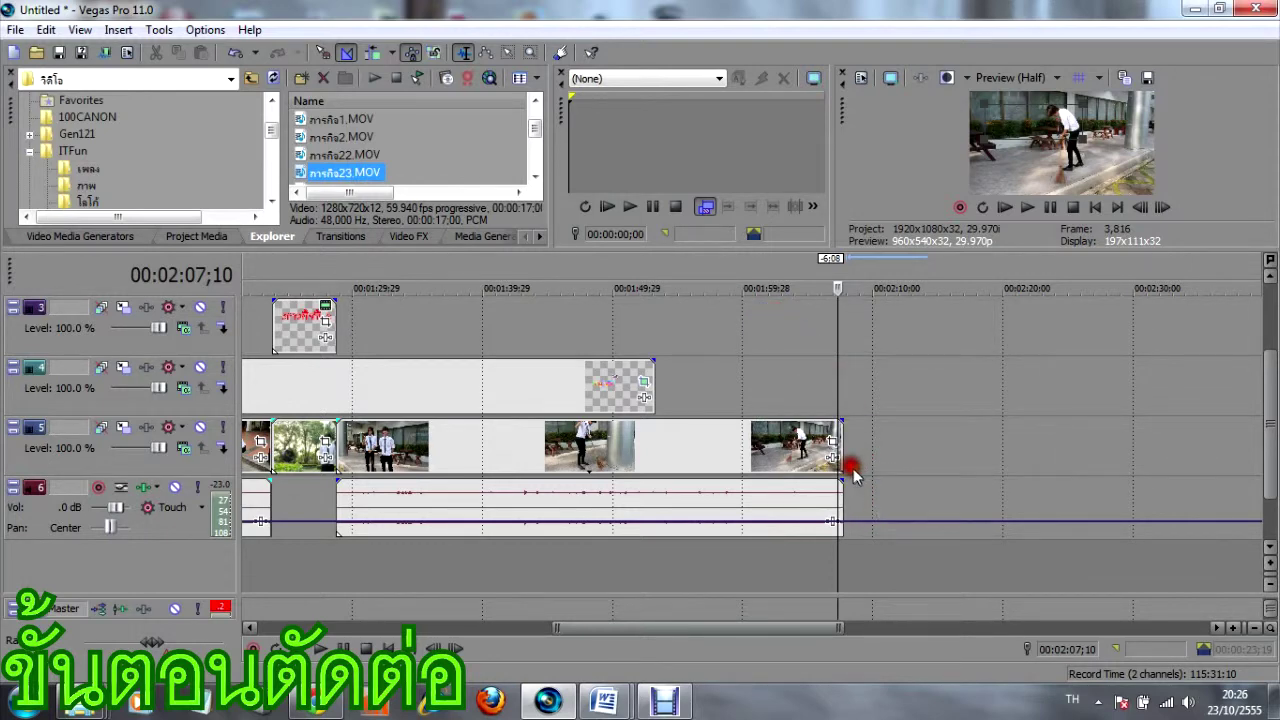
pyautogui.moveTo(1266, 440); pyautogui.dragTo(1266, 334)
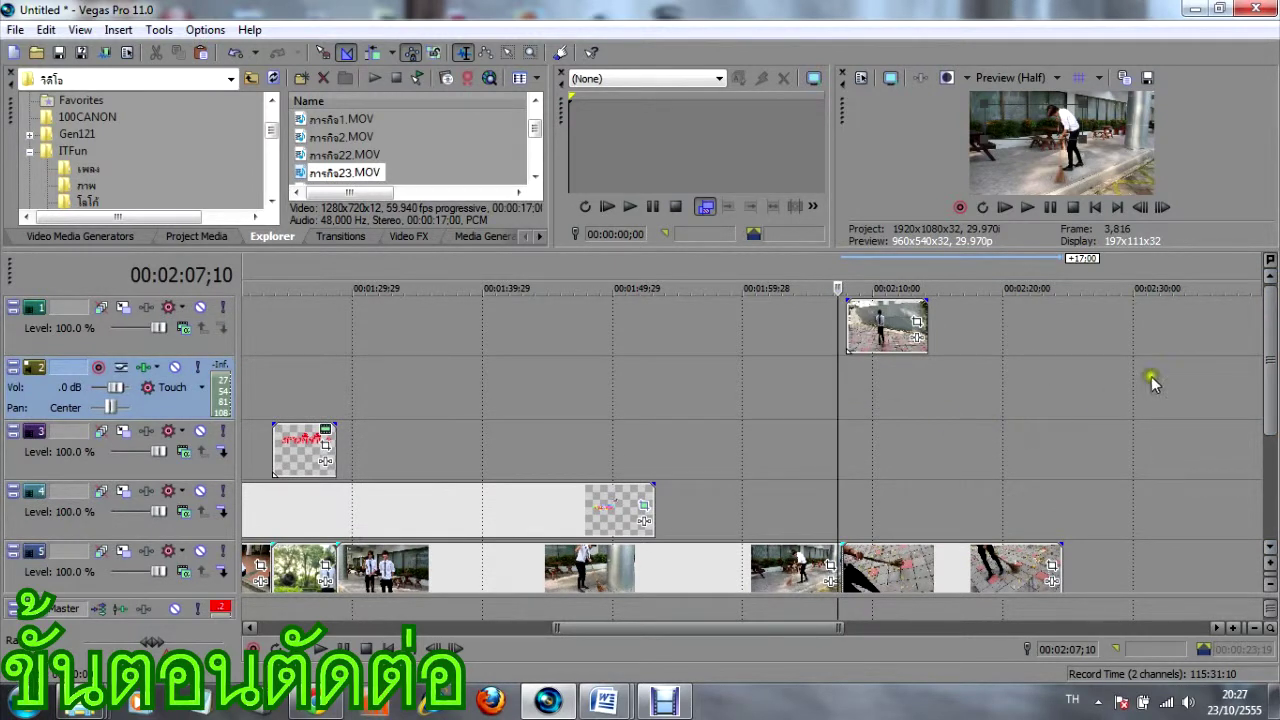
pyautogui.click(144, 335)
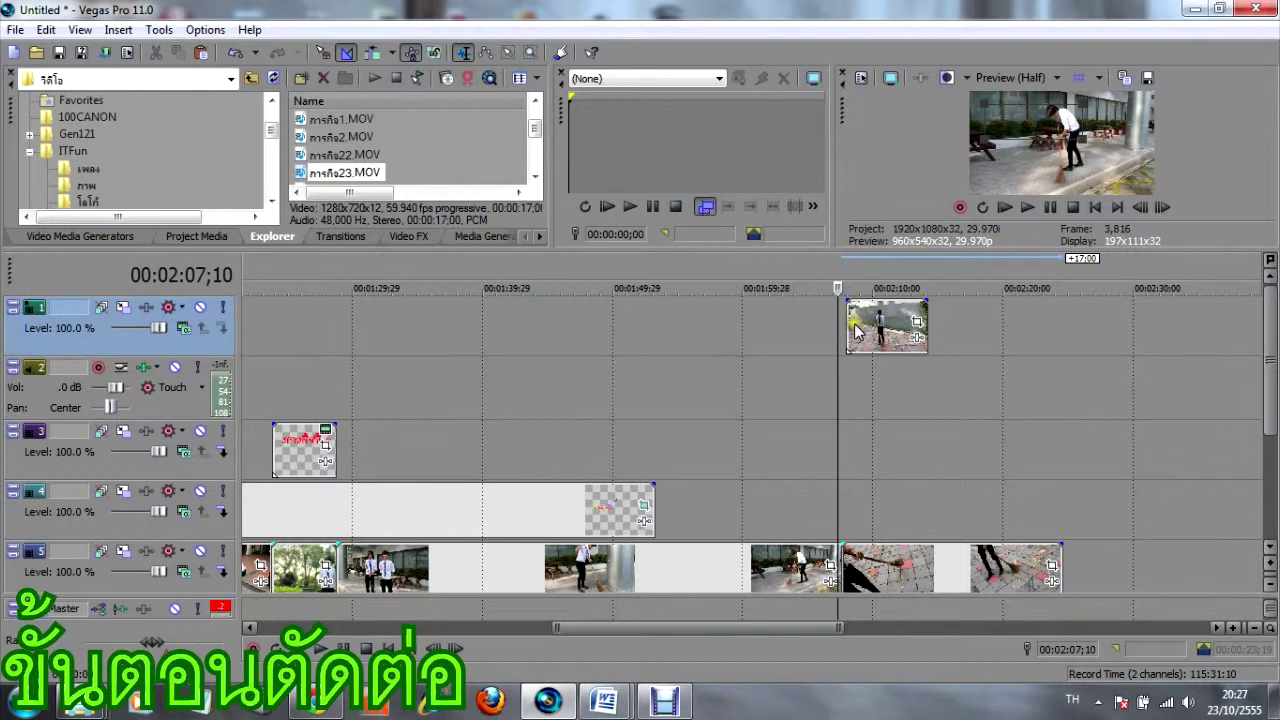
pyautogui.click(123, 308)
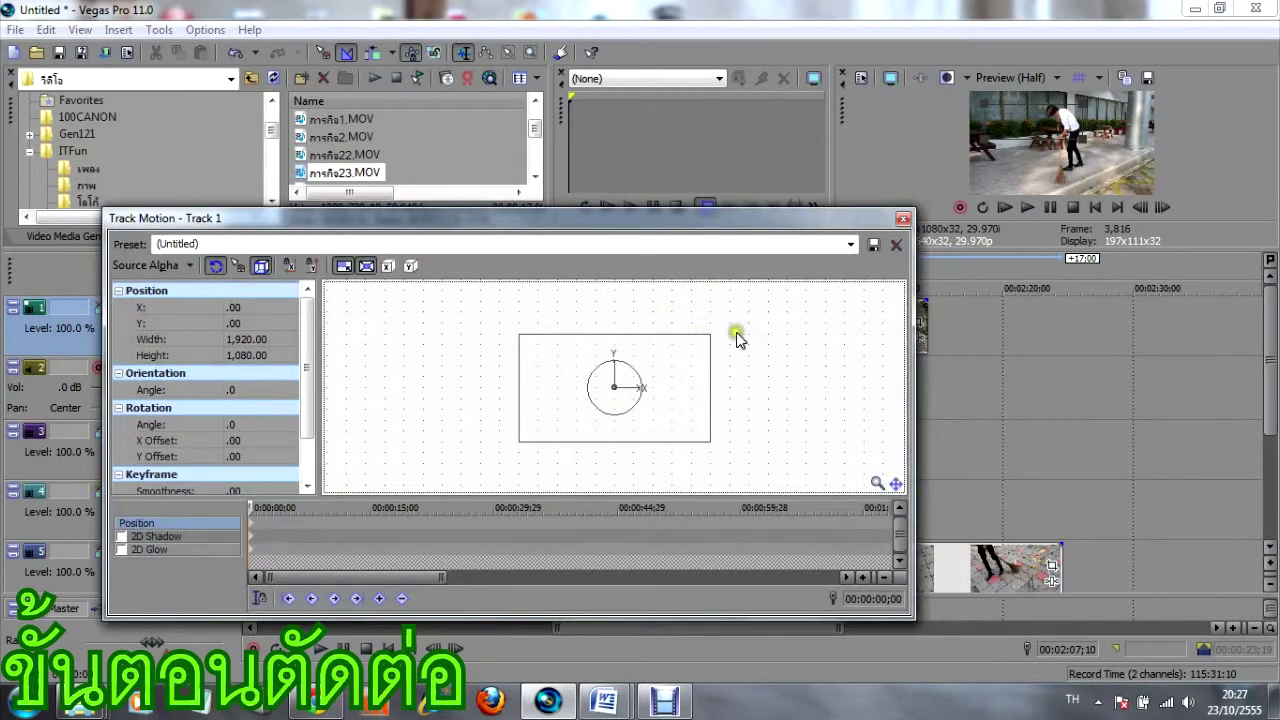
pyautogui.click(903, 218)
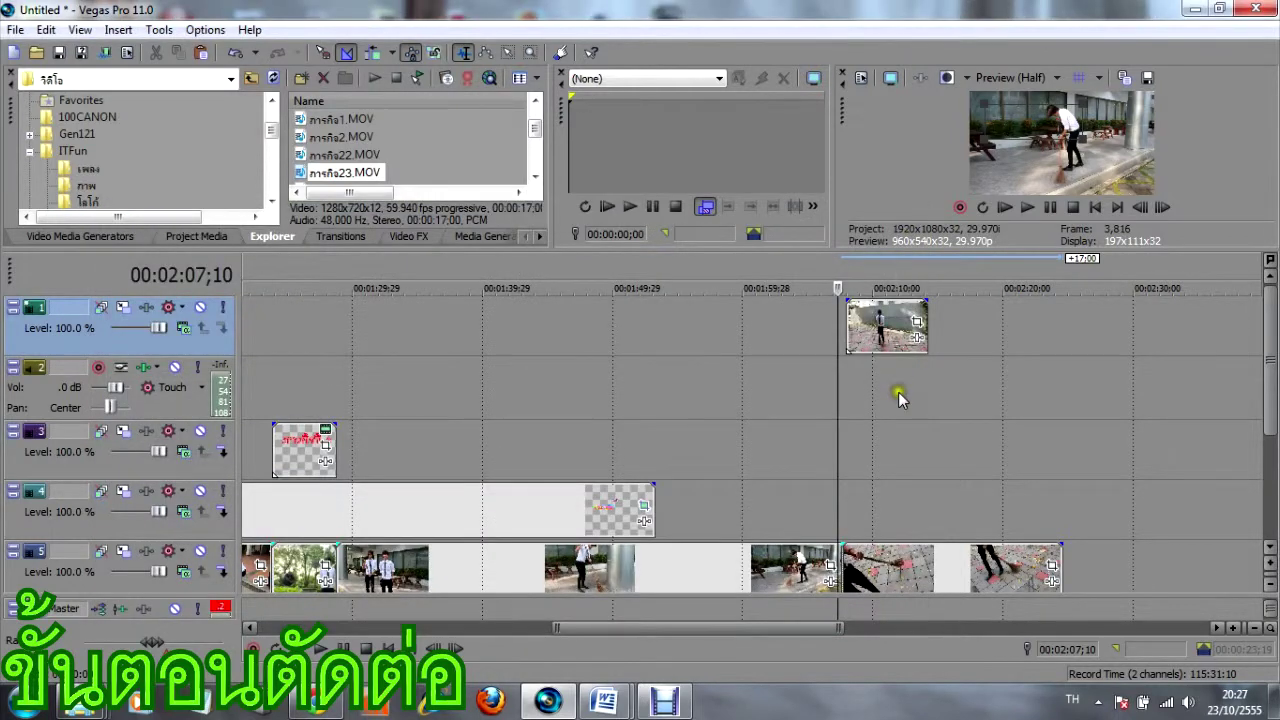
# Use Track Motion to shrink track 1 to about 740 × 416 at X 498, Y -282, and enlarge the preview area.
pyautogui.click(898, 392)
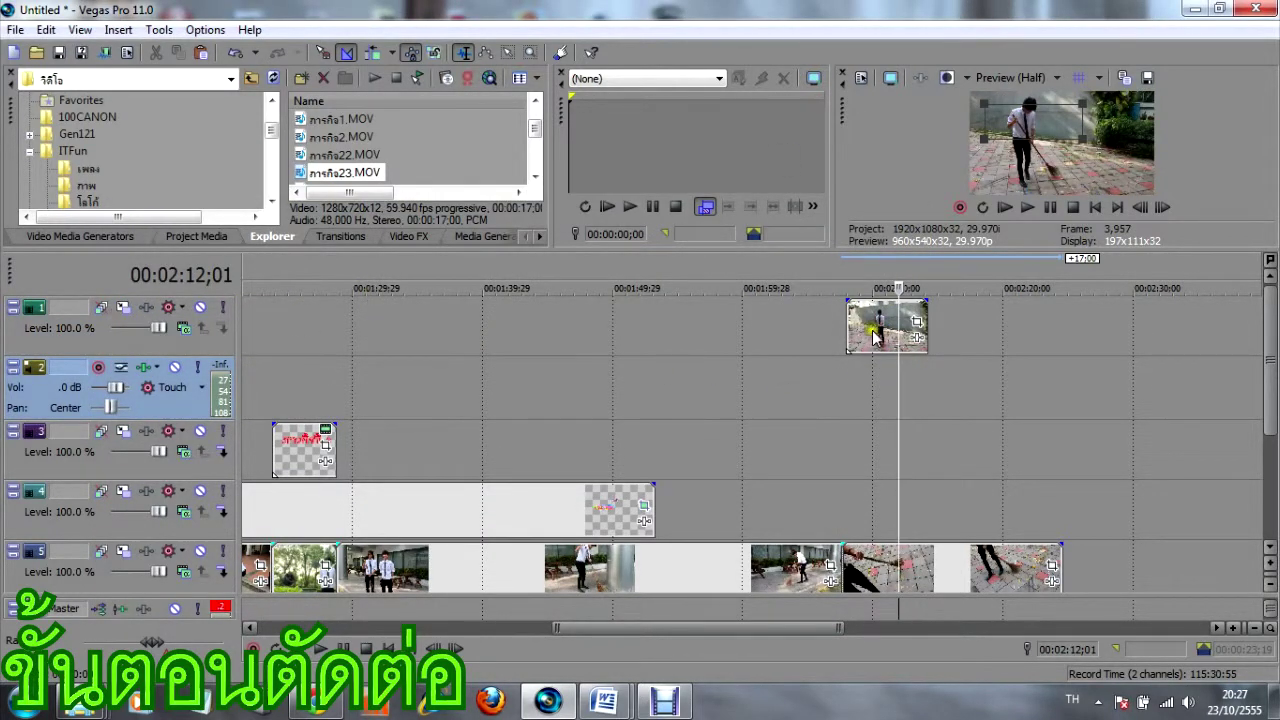
pyautogui.click(124, 309)
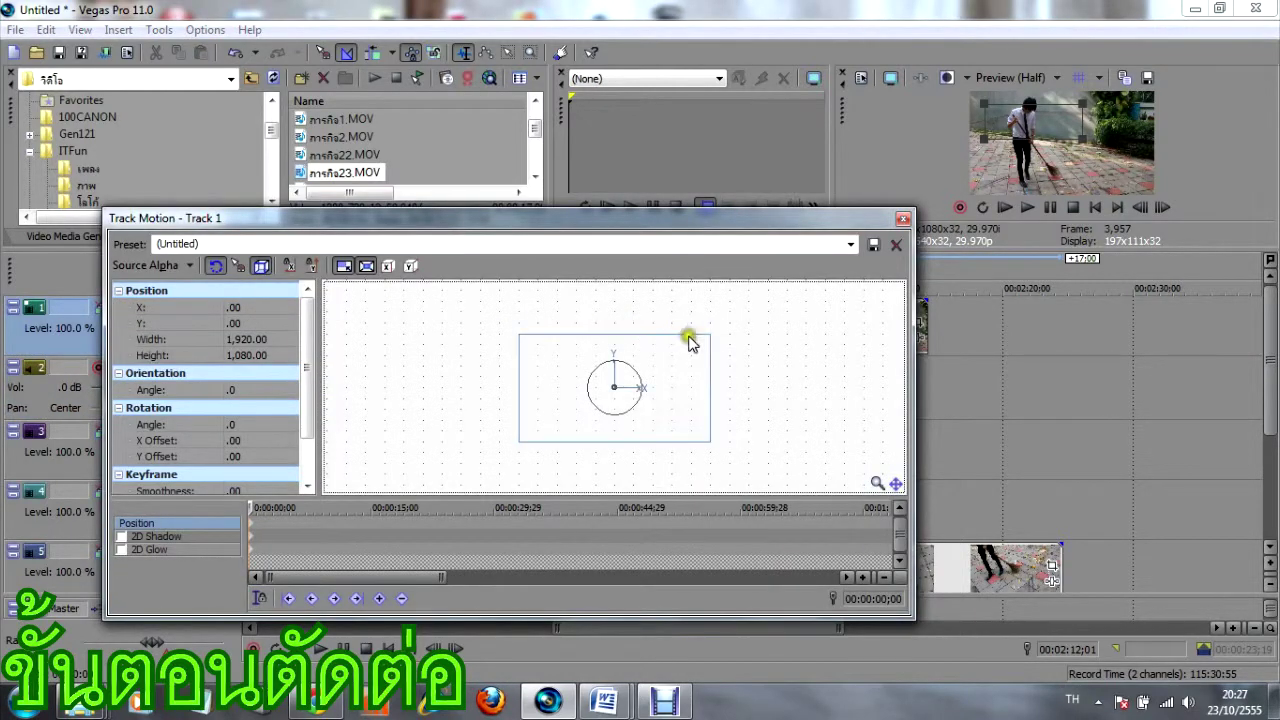
pyautogui.moveTo(709, 334); pyautogui.dragTo(680, 417)
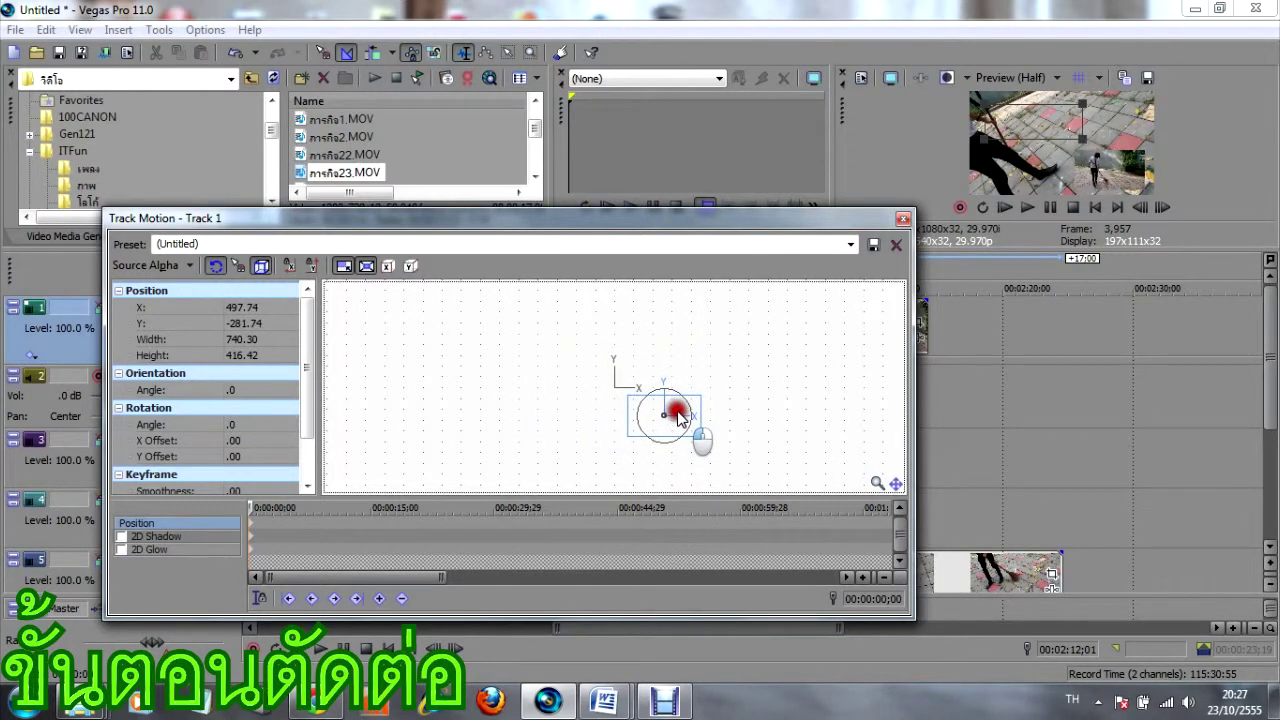
pyautogui.click(903, 218)
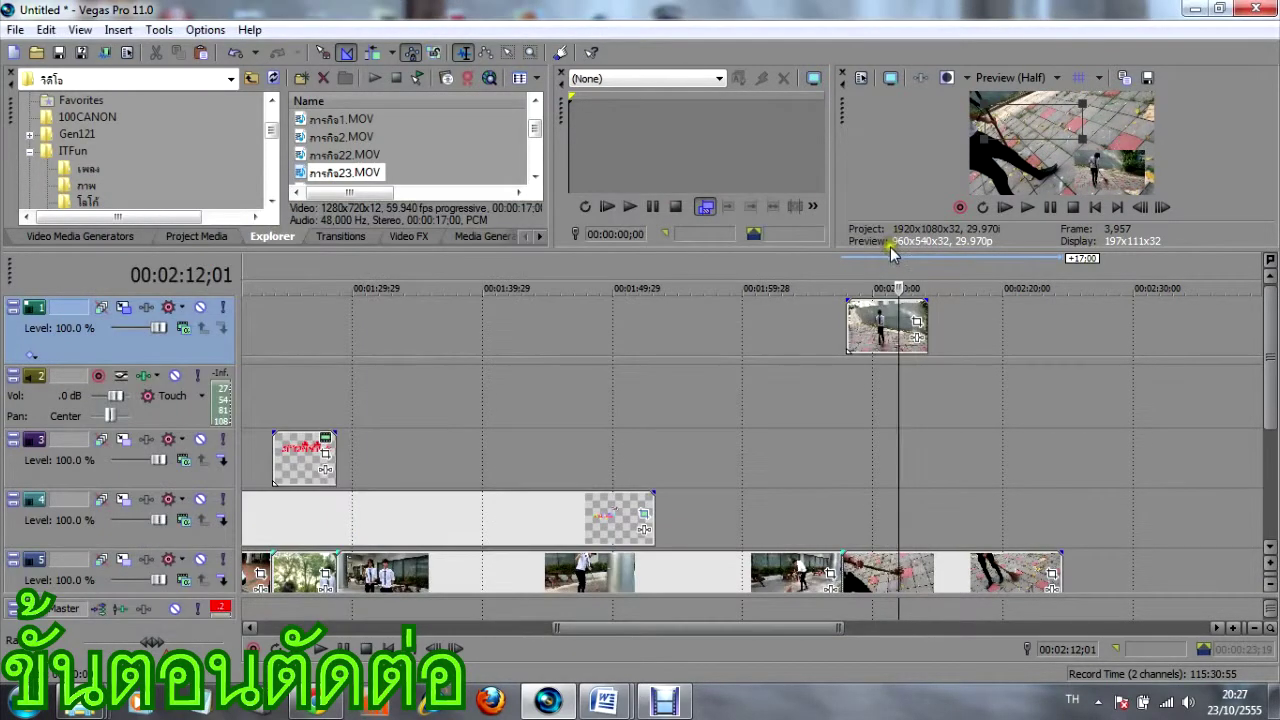
pyautogui.click(846, 379)
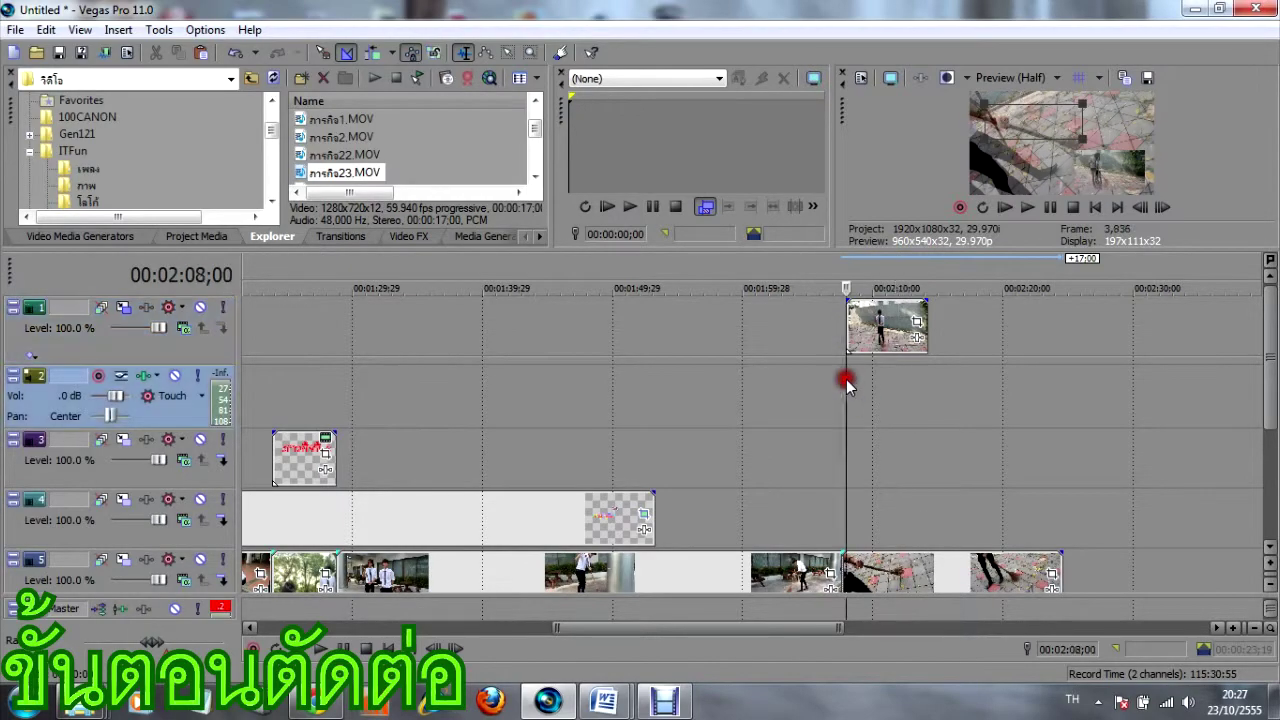
pyautogui.moveTo(871, 258); pyautogui.dragTo(850, 432)
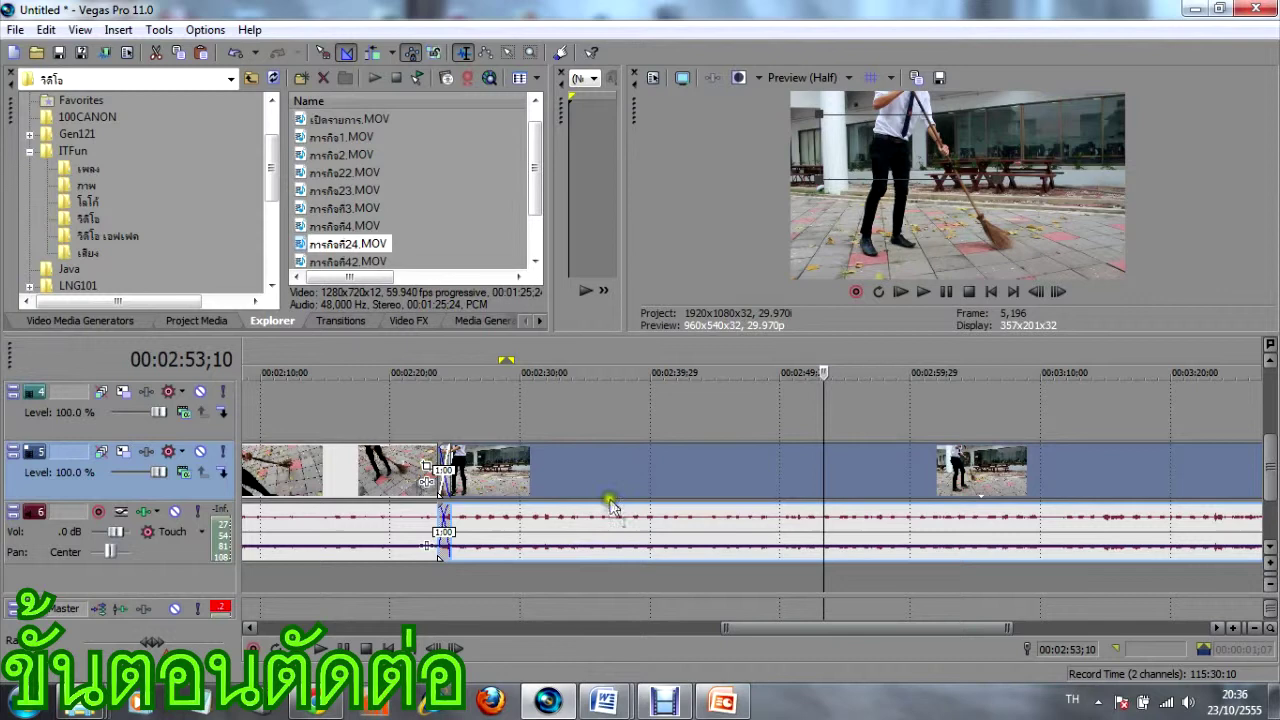
# Shift the ภารกิจที24.MOV clip about 3 seconds later, speed it up by compressing its end about 31 seconds, and play it.
pyautogui.moveTo(603, 481); pyautogui.dragTo(641, 487)
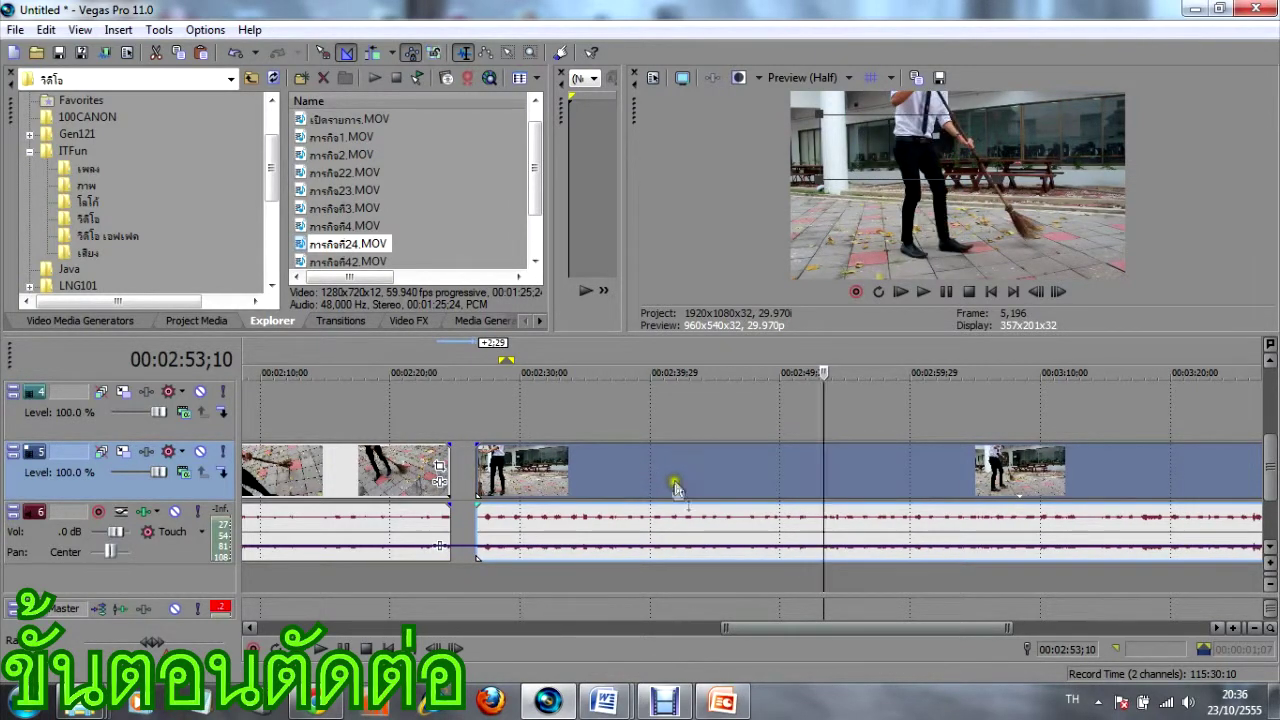
pyautogui.scroll(-2, 754, 504)
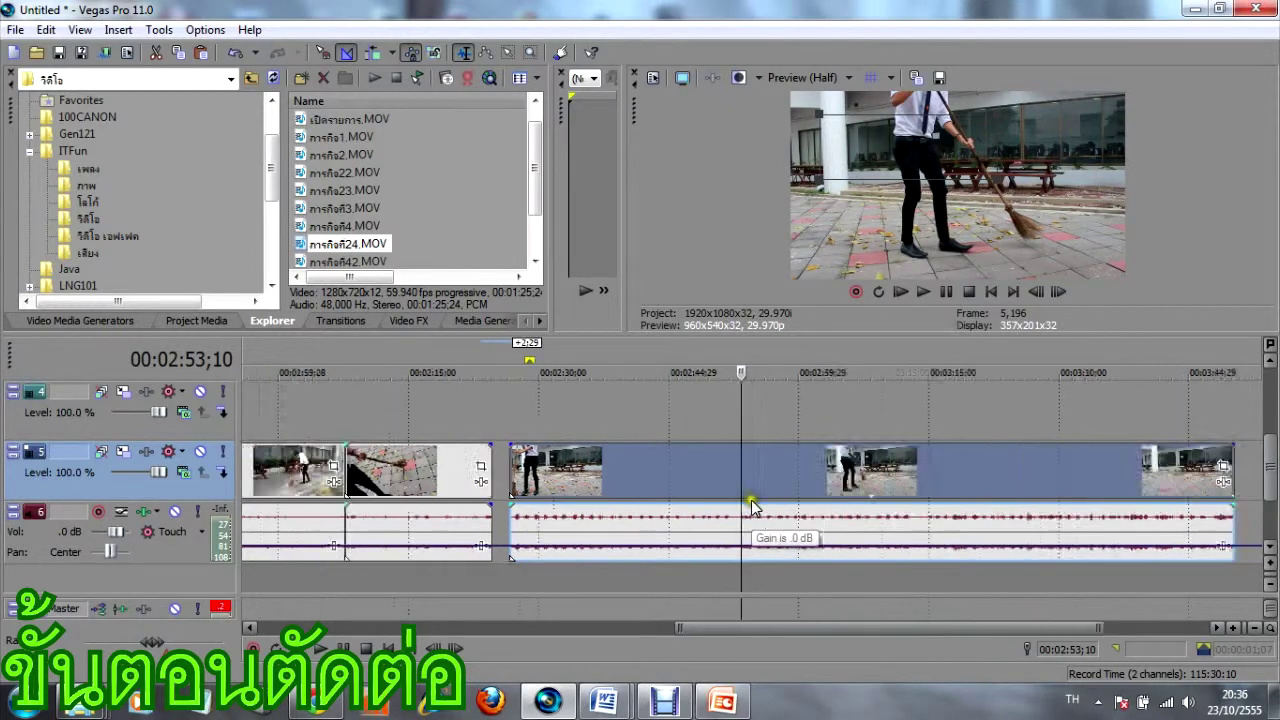
pyautogui.scroll(-3, 754, 503)
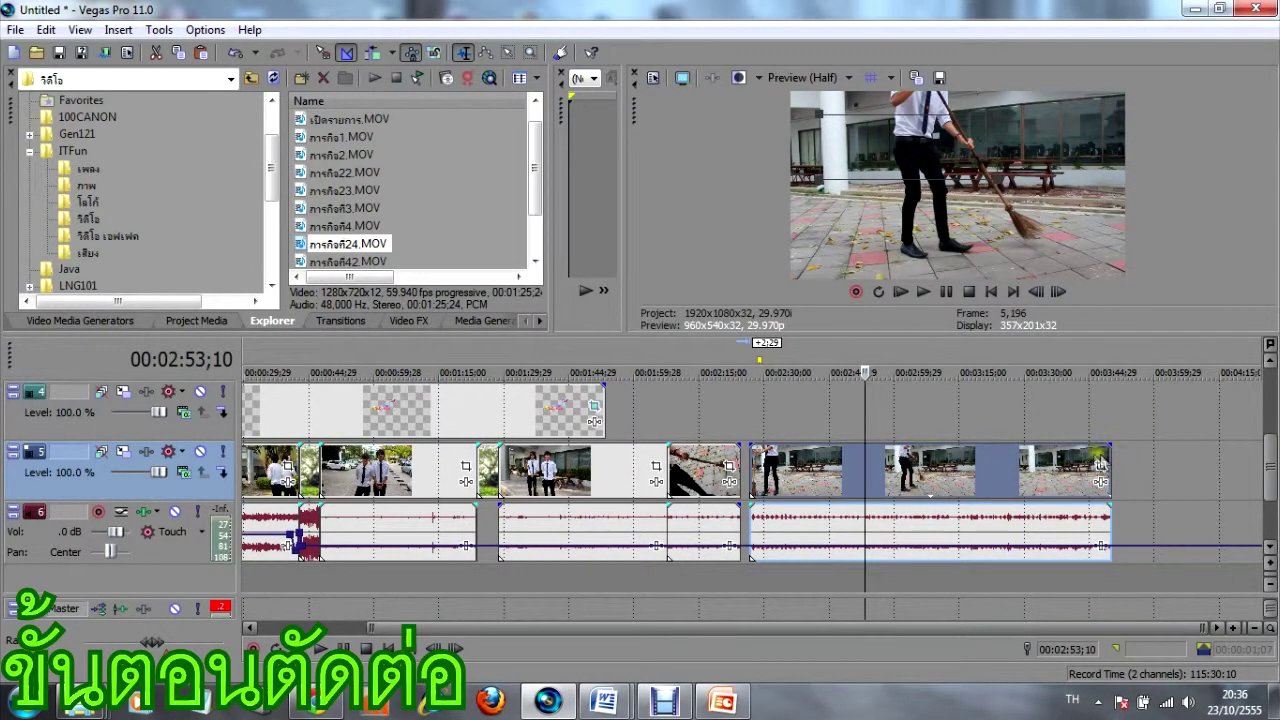
pyautogui.moveTo(1110, 456); pyautogui.dragTo(978, 457)
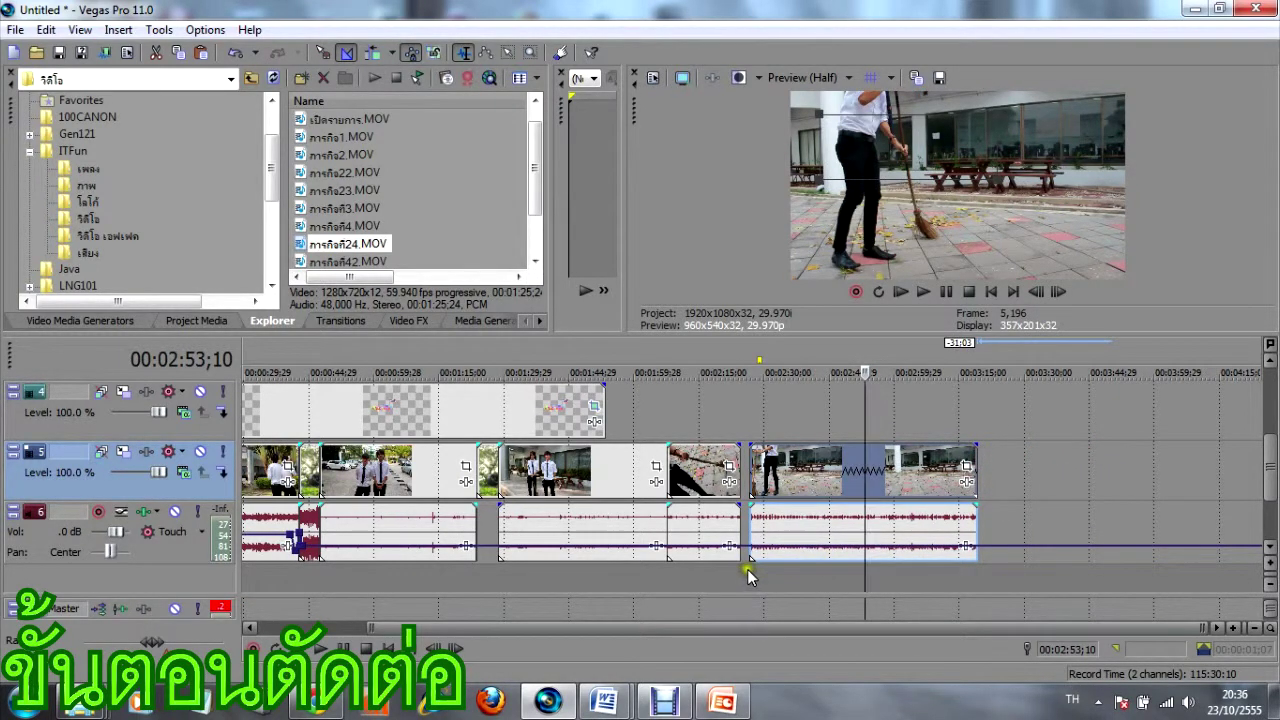
pyautogui.click(747, 570)
pyautogui.press('space')
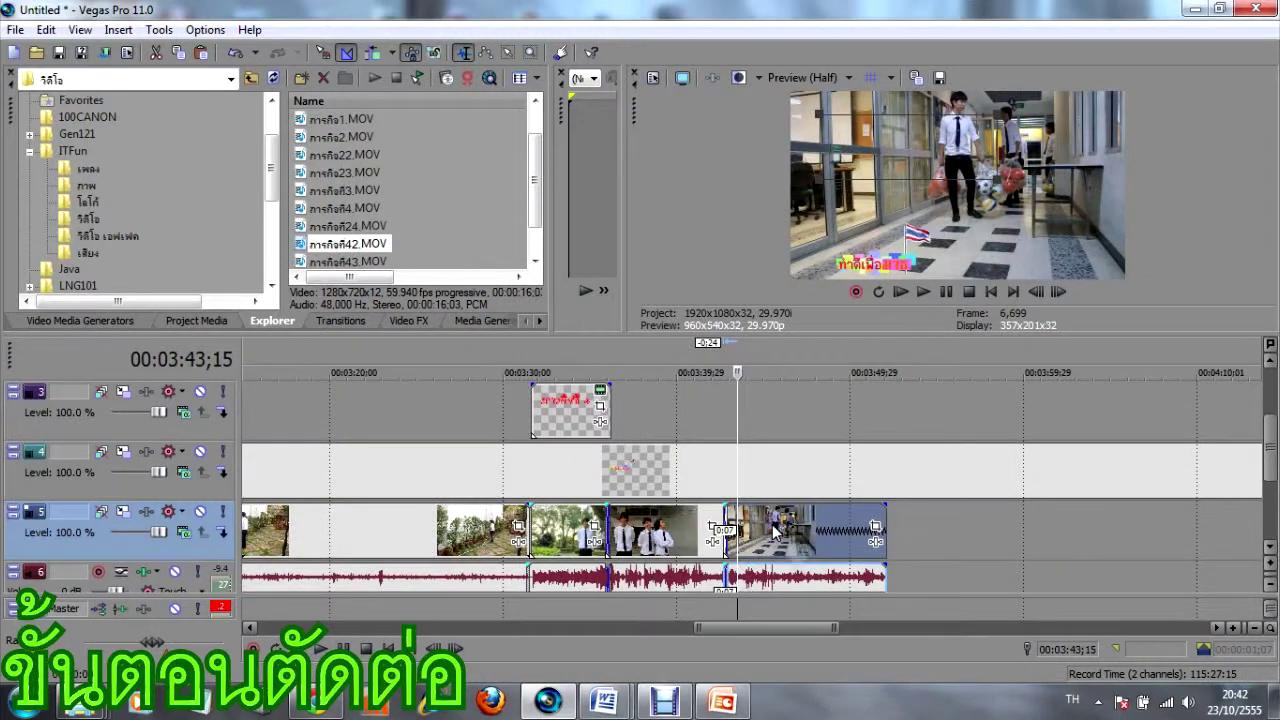
# Copy the last hallway clip on track 5 and paste the duplicate right after it.
pyautogui.rightClick(775, 533)
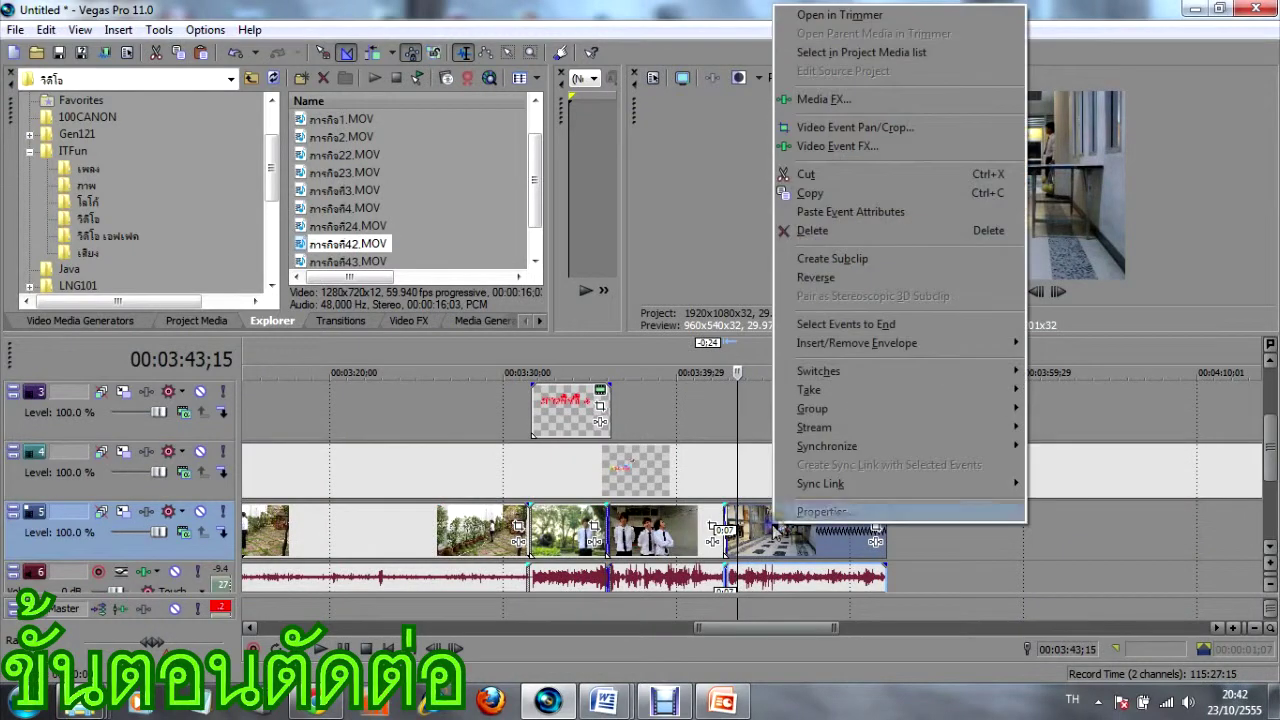
pyautogui.click(800, 212)
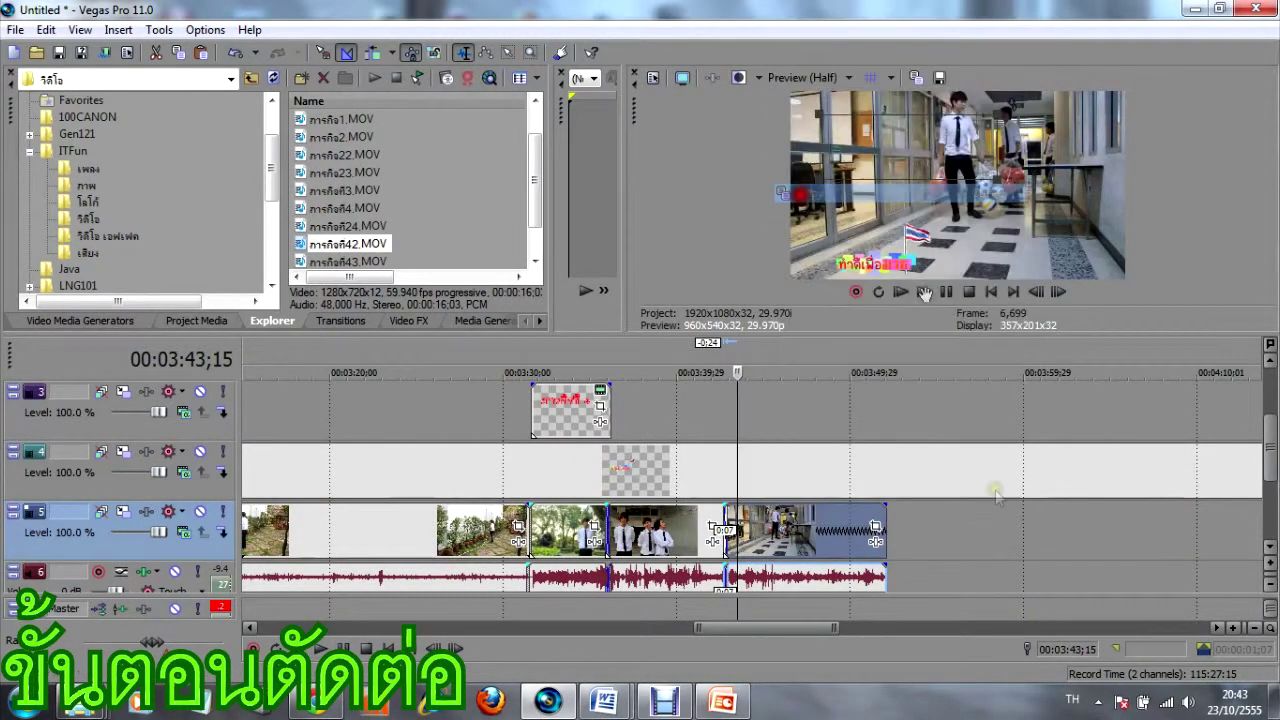
pyautogui.click(896, 531)
pyautogui.rightClick(897, 526)
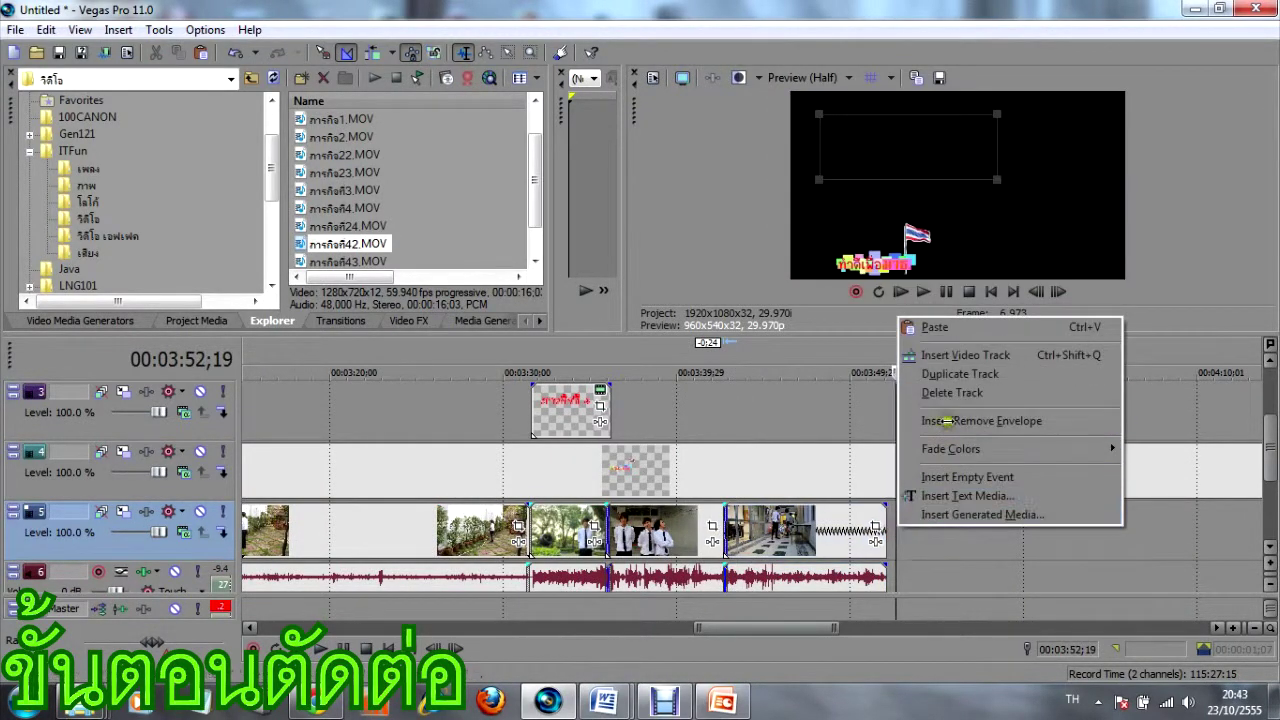
pyautogui.click(935, 328)
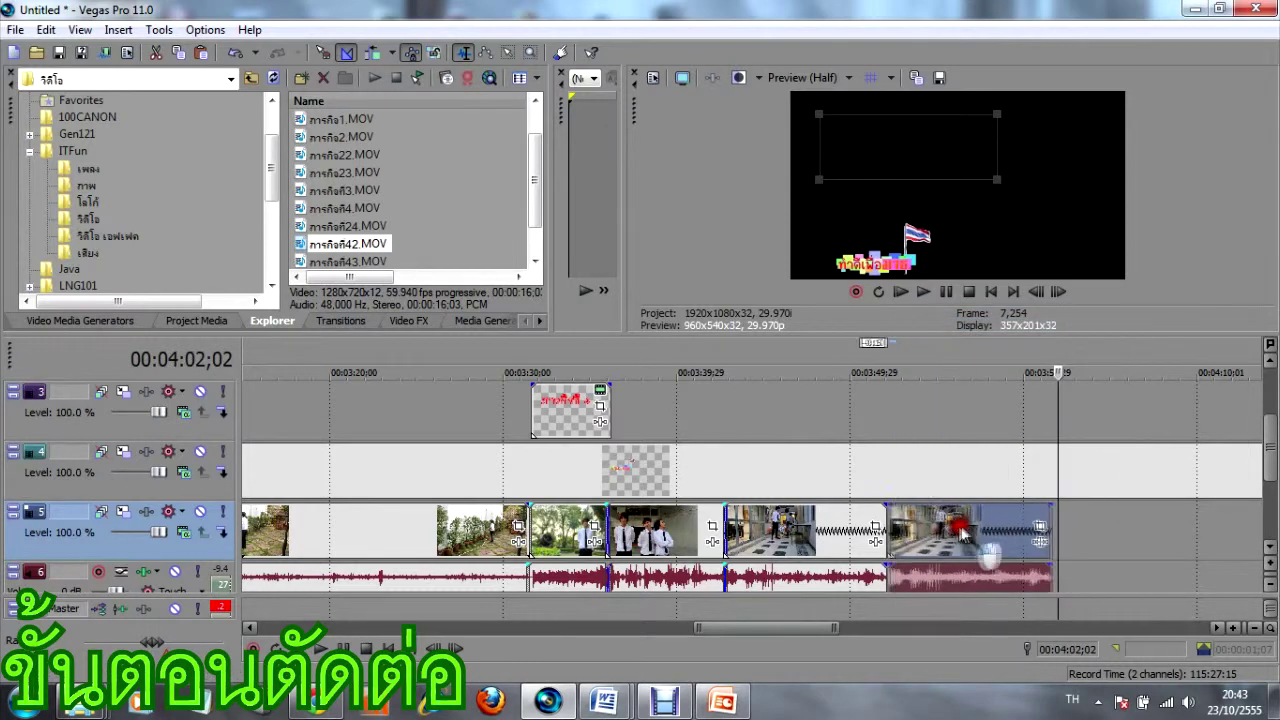
# Play the two hallway clips and reverse the pasted duplicate.
pyautogui.click(725, 485)
pyautogui.press('space')
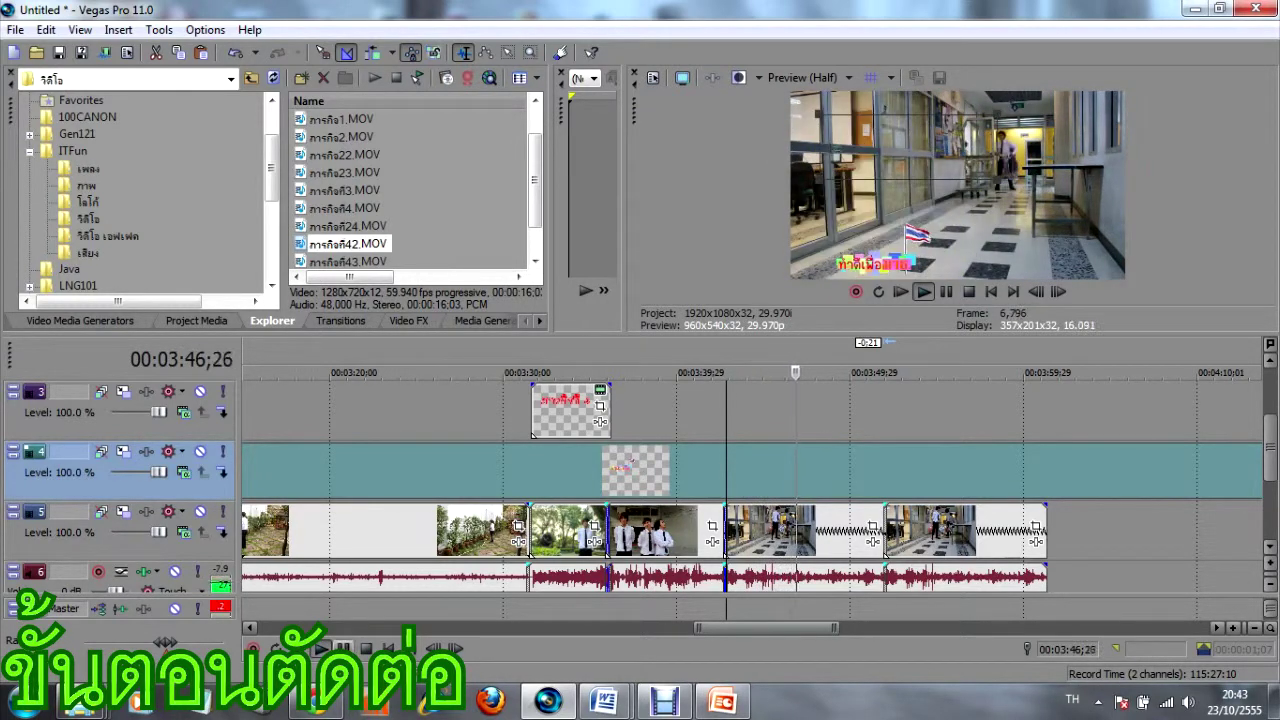
pyautogui.press('space')
pyautogui.click(966, 535)
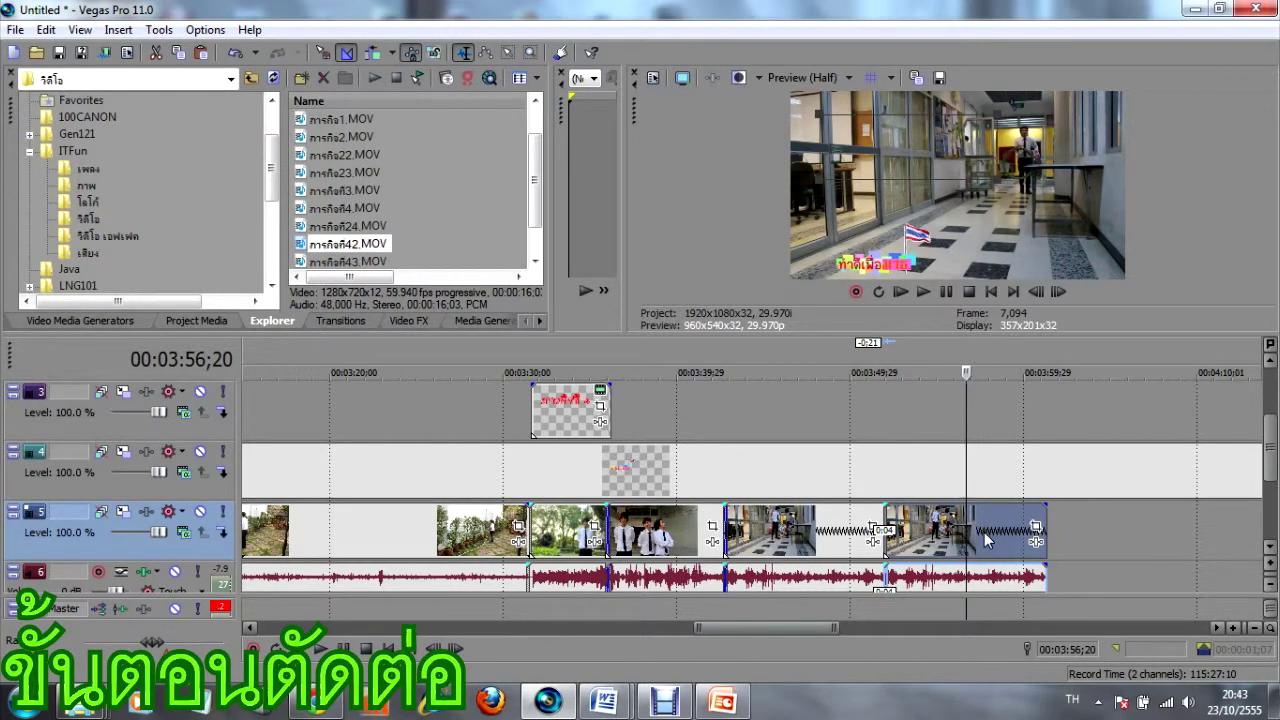
pyautogui.rightClick(984, 532)
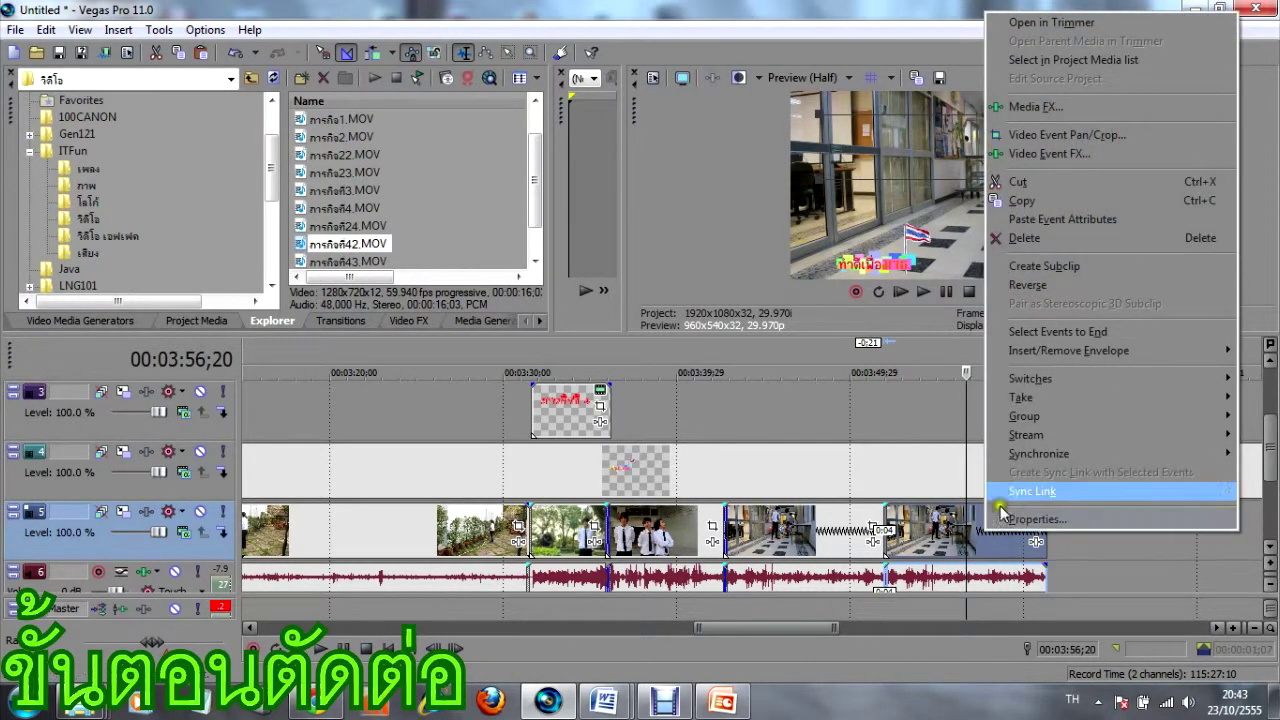
pyautogui.click(1027, 285)
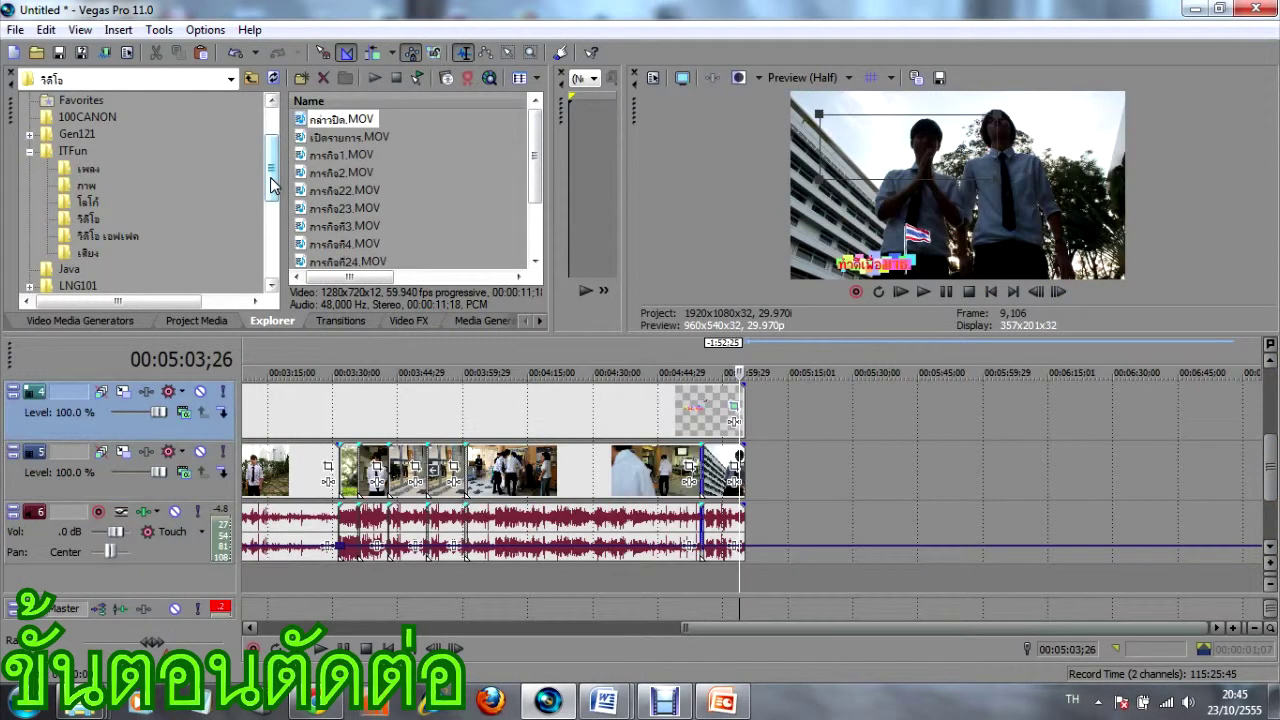
# Add a Credit Roll with the Plain Scrolling on Black preset to track 4, right after the logo overlay ends.
pyautogui.click(355, 320)
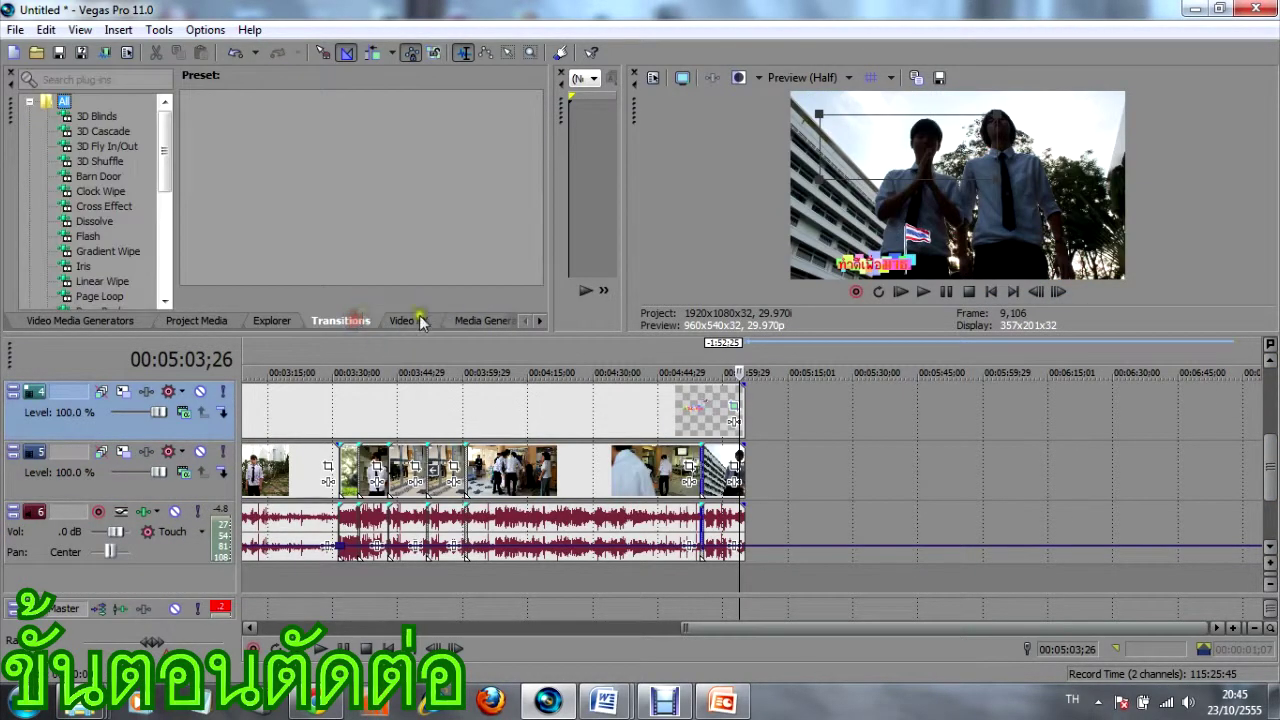
pyautogui.click(406, 324)
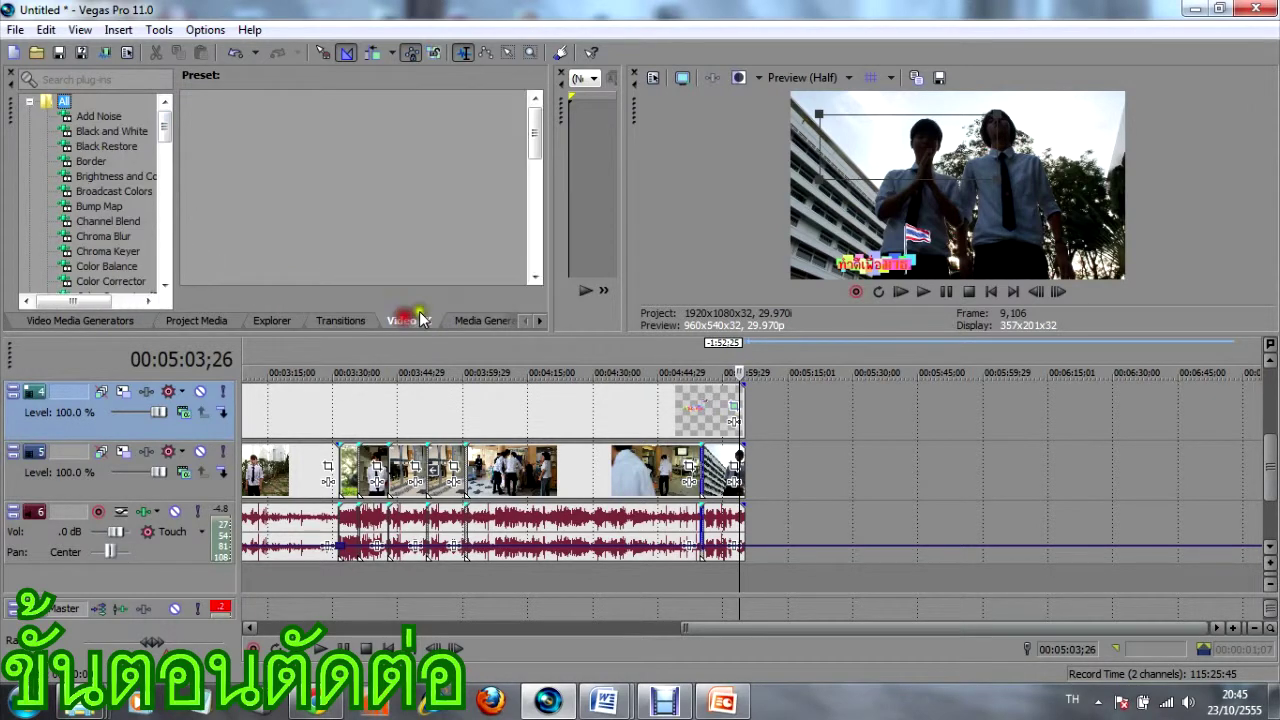
pyautogui.click(473, 320)
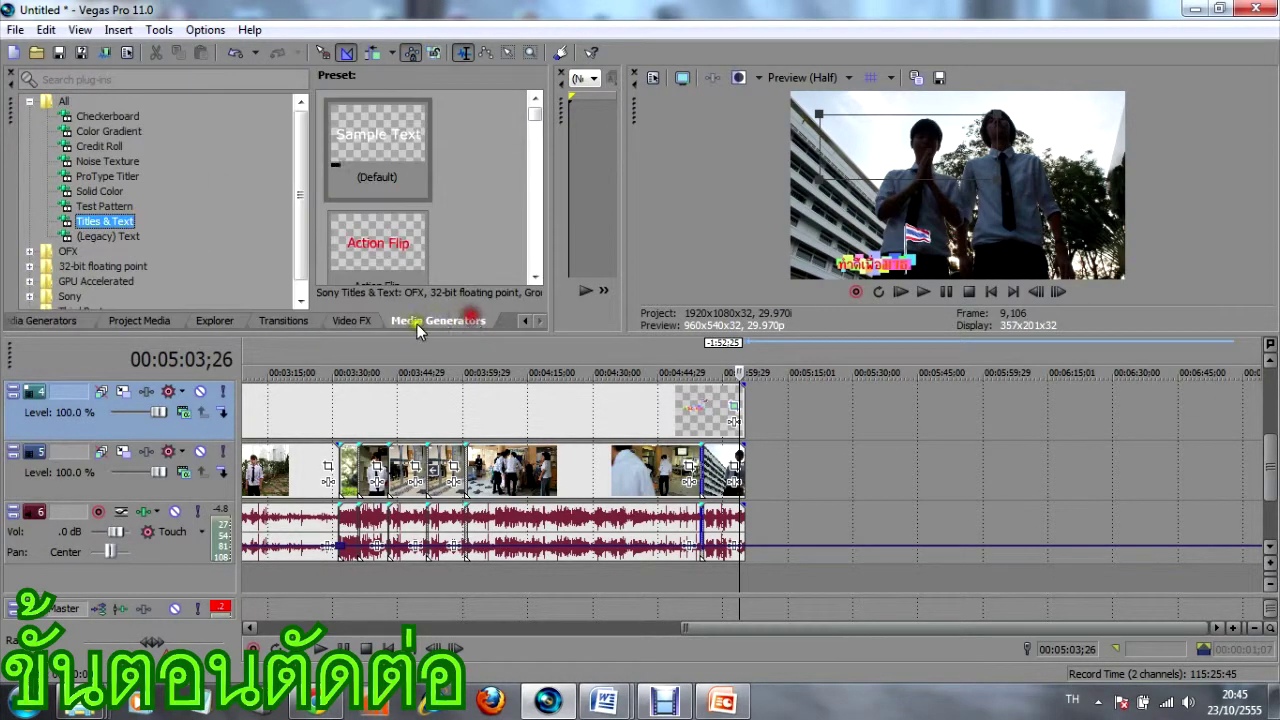
pyautogui.click(112, 145)
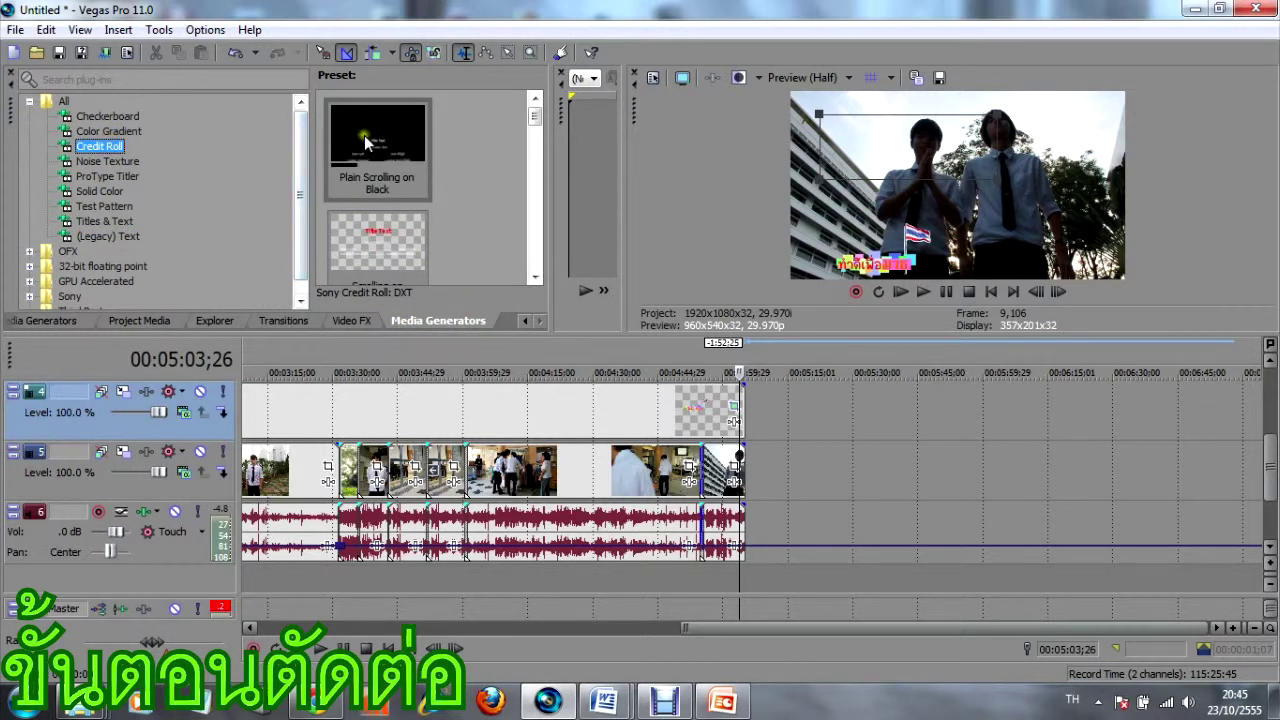
pyautogui.click(372, 138)
pyautogui.moveTo(373, 137); pyautogui.dragTo(749, 408)
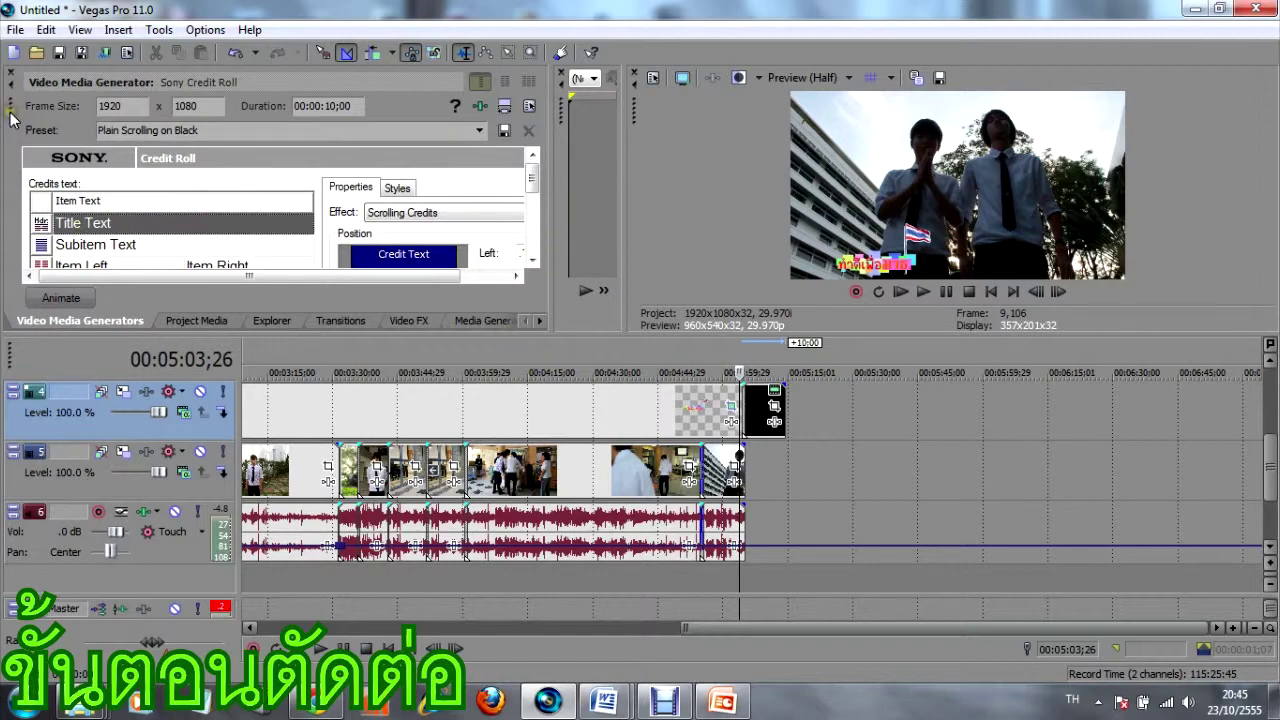
# Undock the Credit Roll settings window and switch the Title Text and Item Left rows to the single-column subitem style.
pyautogui.moveTo(17, 127); pyautogui.dragTo(186, 185)
pyautogui.click(248, 328)
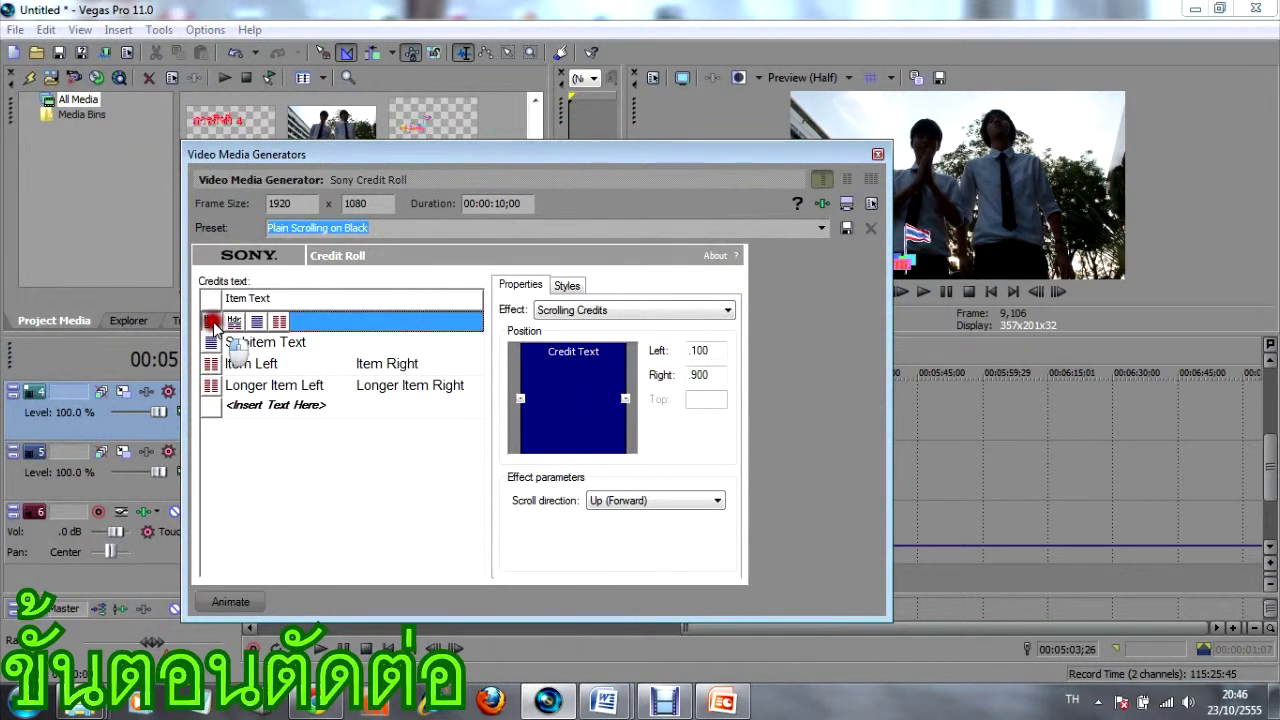
pyautogui.click(213, 368)
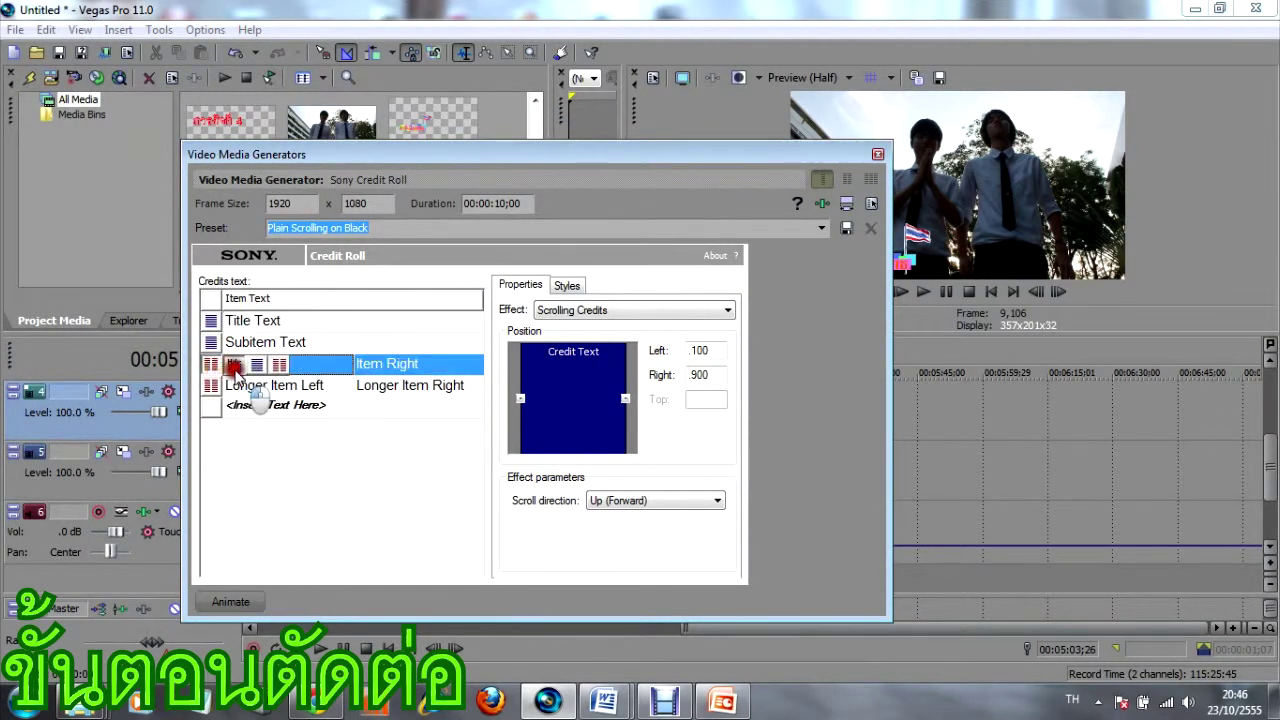
pyautogui.click(240, 363)
# Replace the credit roll's Title Text with จัดทำโดย and fill in the Subitem Text line below it.
pyautogui.click(258, 326)
pyautogui.click(255, 327)
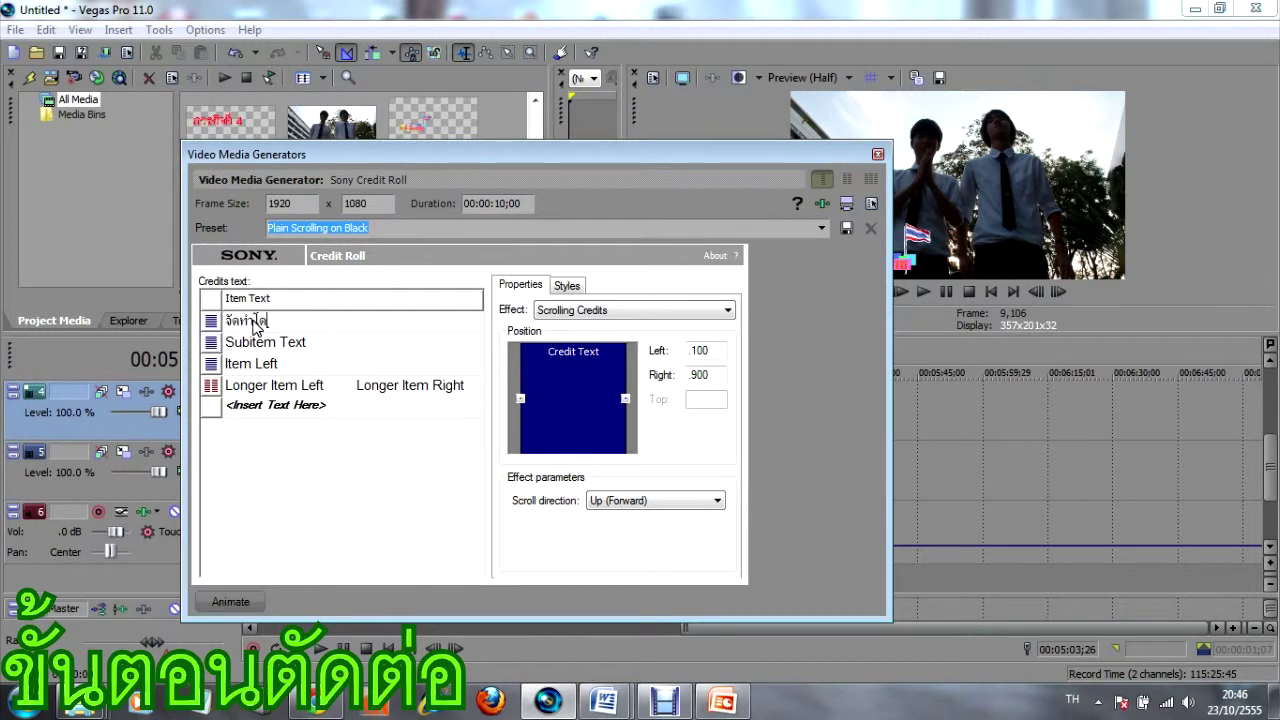
pyautogui.click(277, 347)
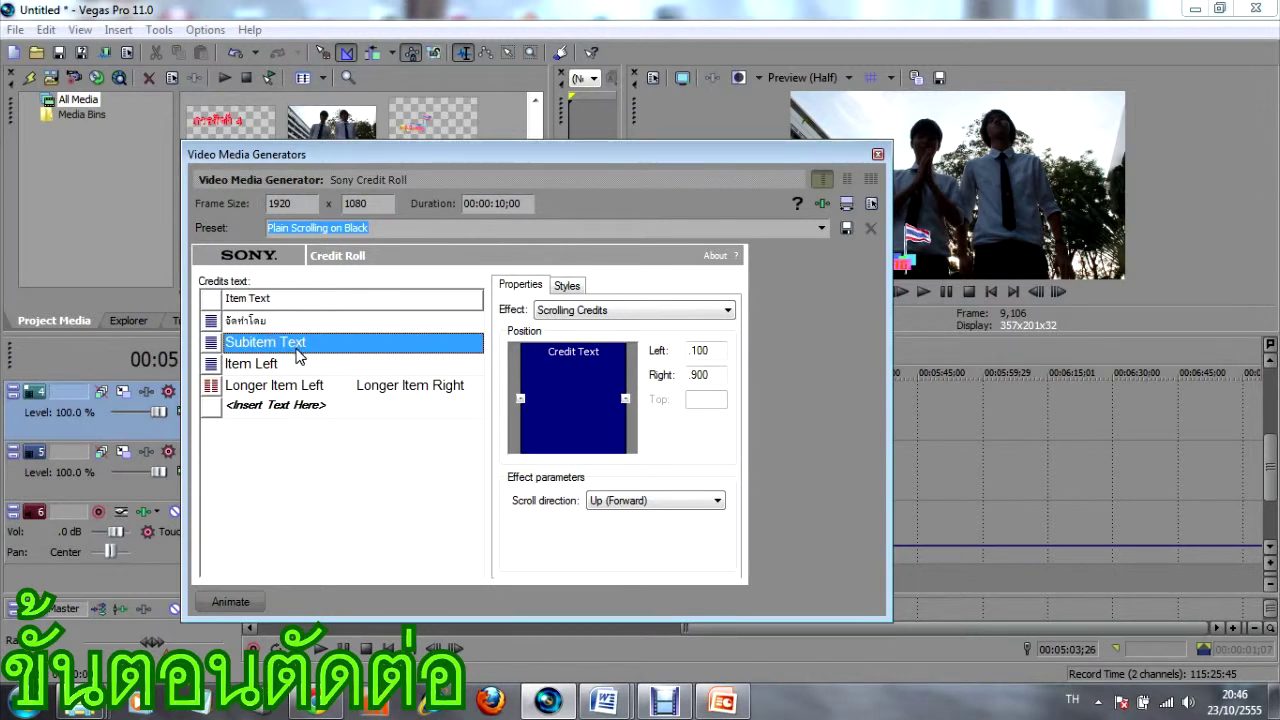
pyautogui.write('ก')
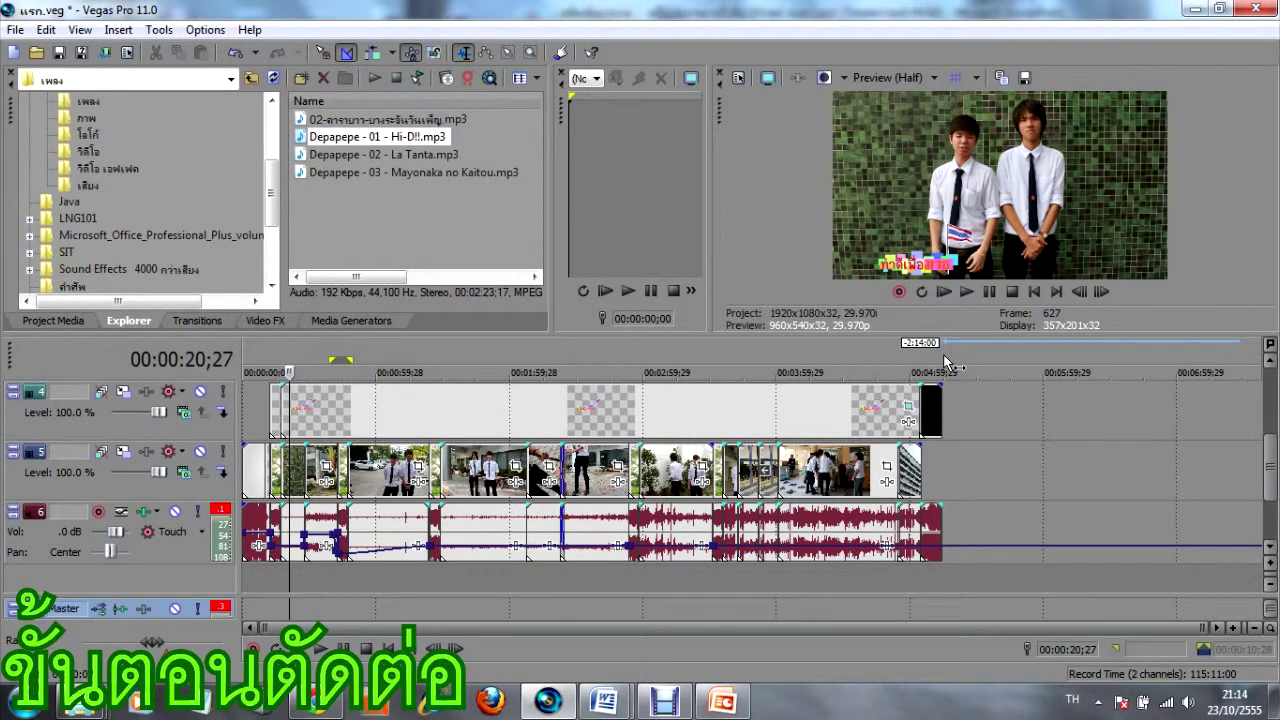
# Mark the whole project from its end back to 00:00:00;00 as the loop region and open the Render As settings.
pyautogui.click(944, 355)
pyautogui.moveTo(944, 355); pyautogui.dragTo(192, 336)
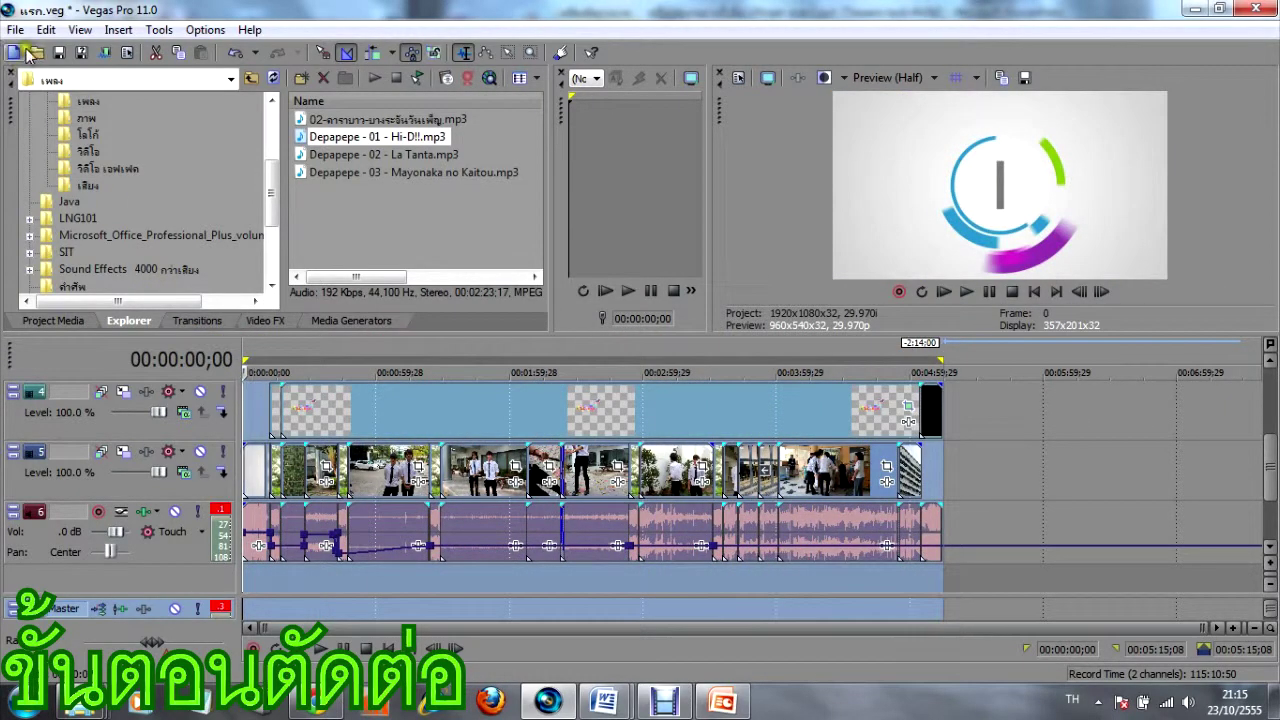
pyautogui.click(18, 29)
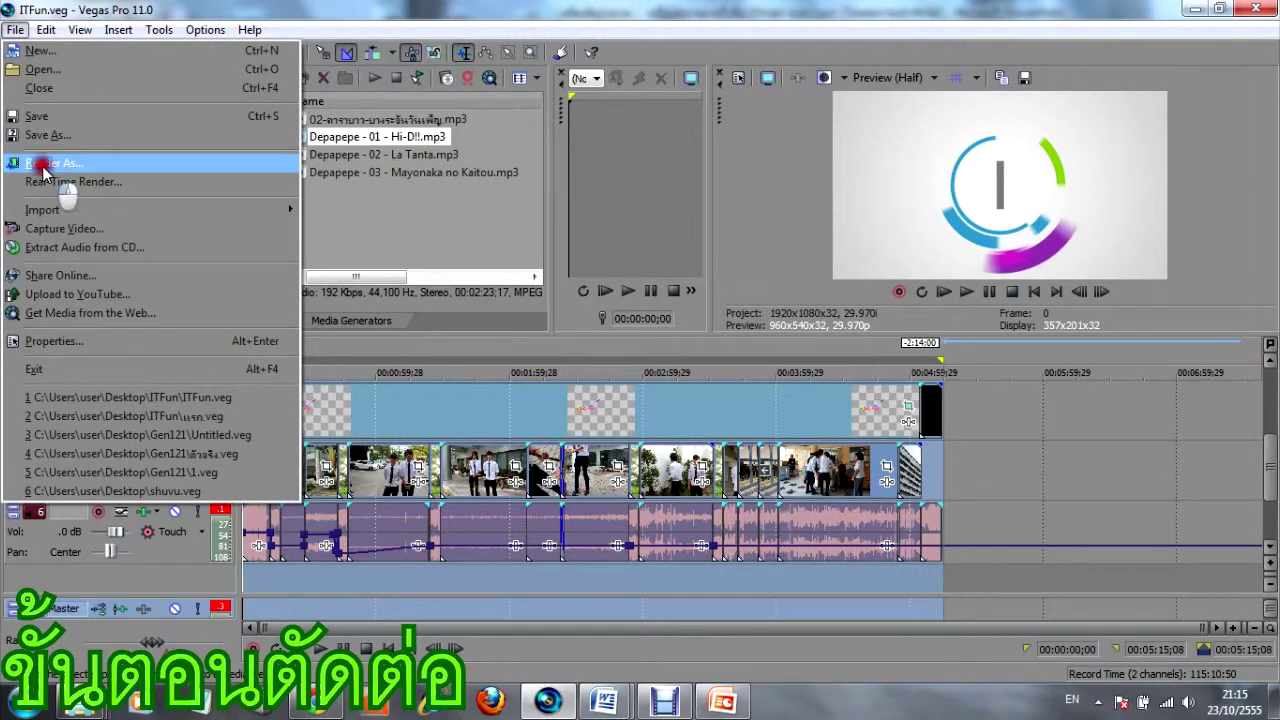
pyautogui.click(52, 164)
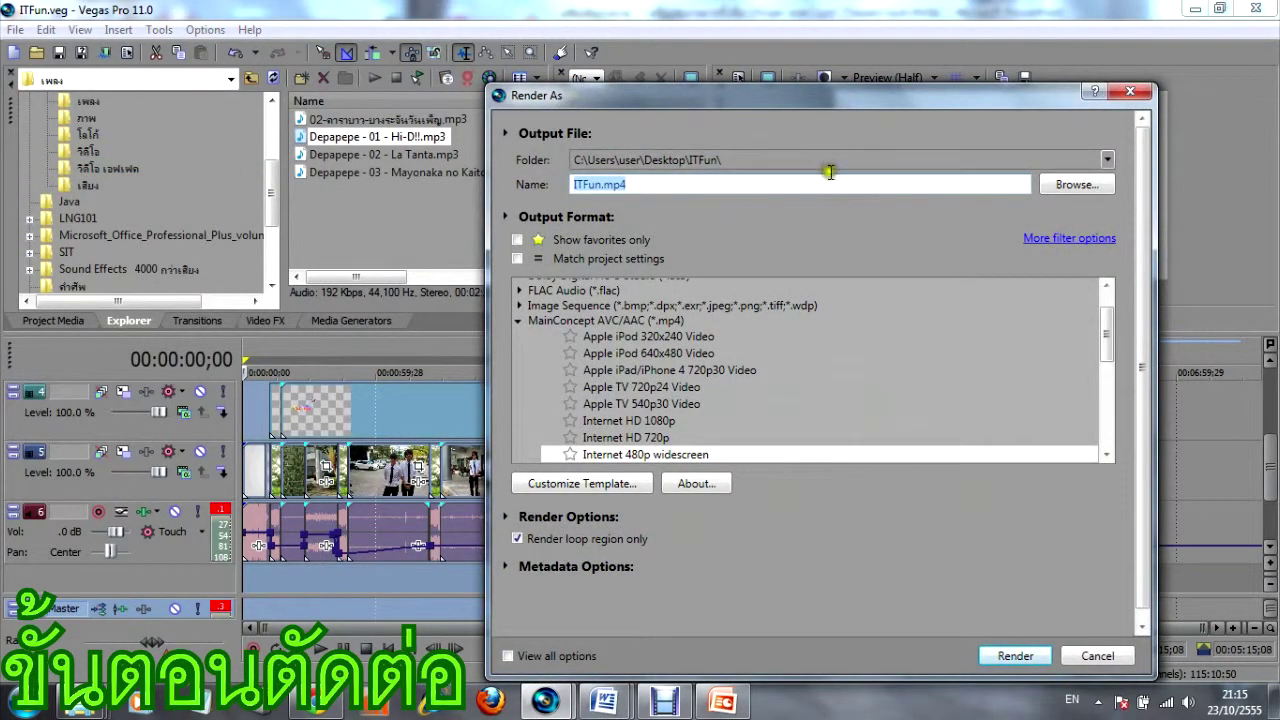
# Decline overwriting ITFun.mp4 and name the render output ITFun2 in the ITFun folder.
pyautogui.click(1061, 187)
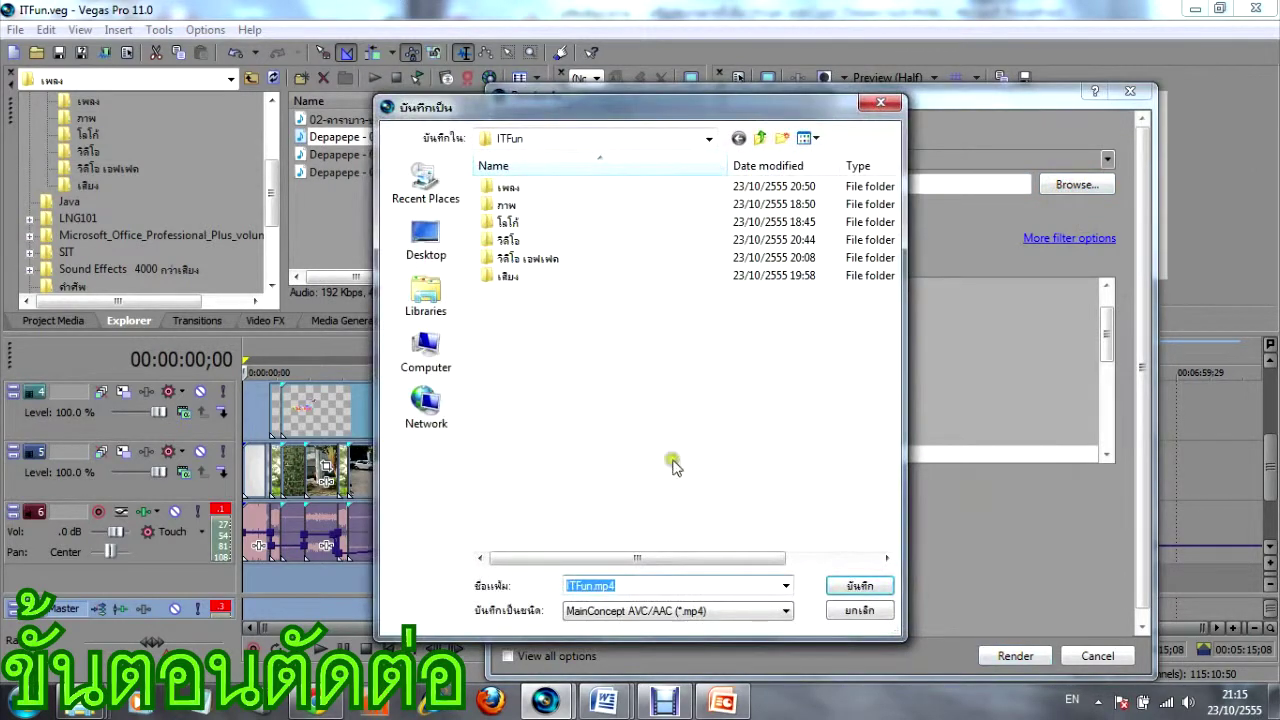
pyautogui.click(860, 586)
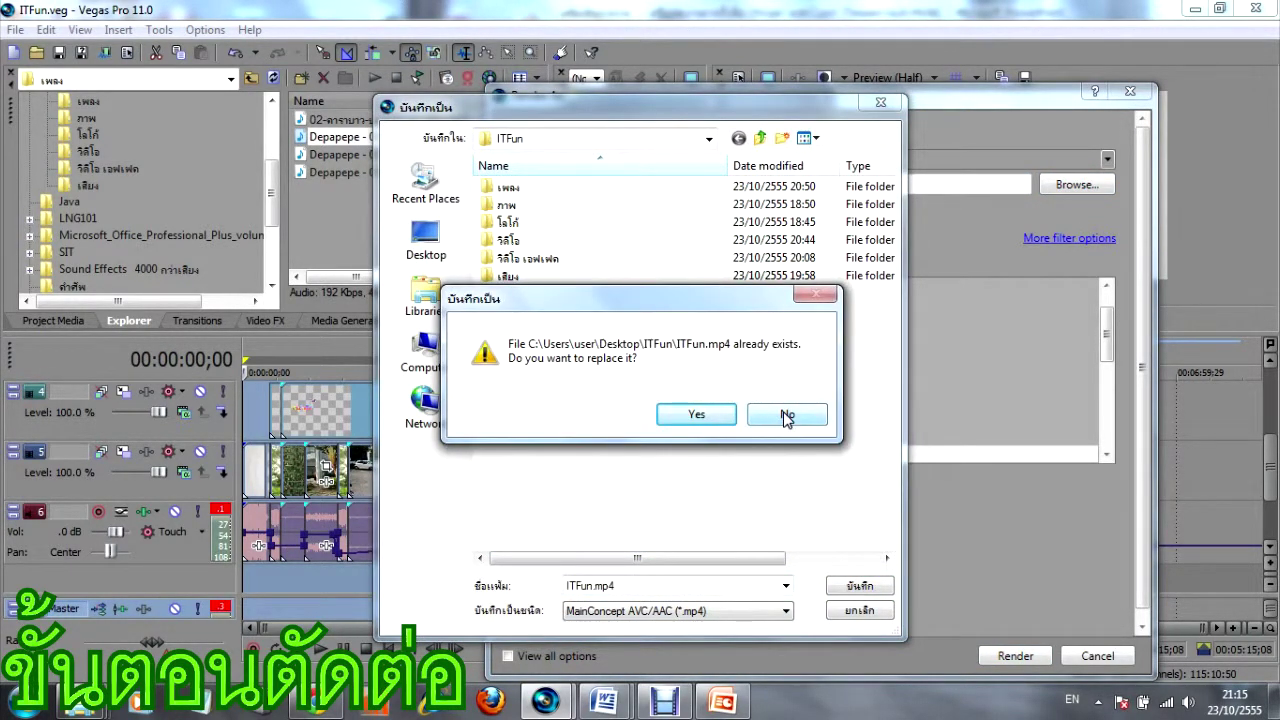
pyautogui.click(787, 416)
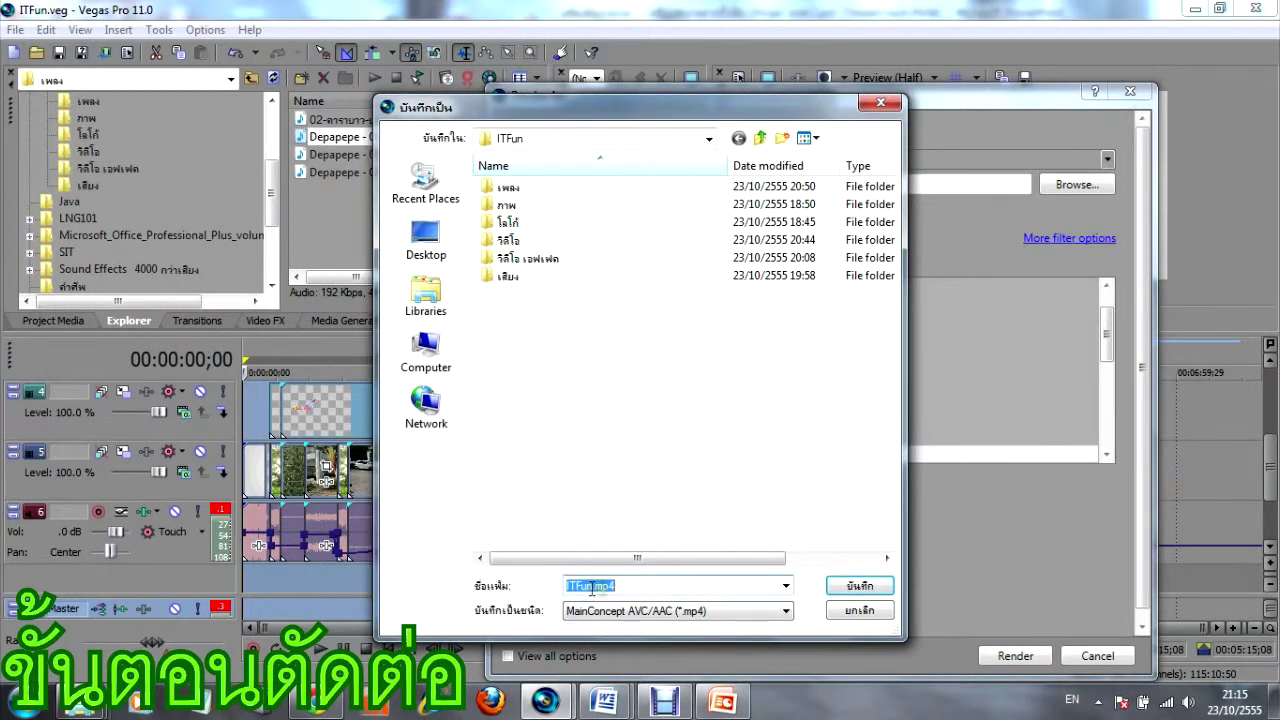
pyautogui.press('BackSpace')
pyautogui.press('`')
pyautogui.write('IT')
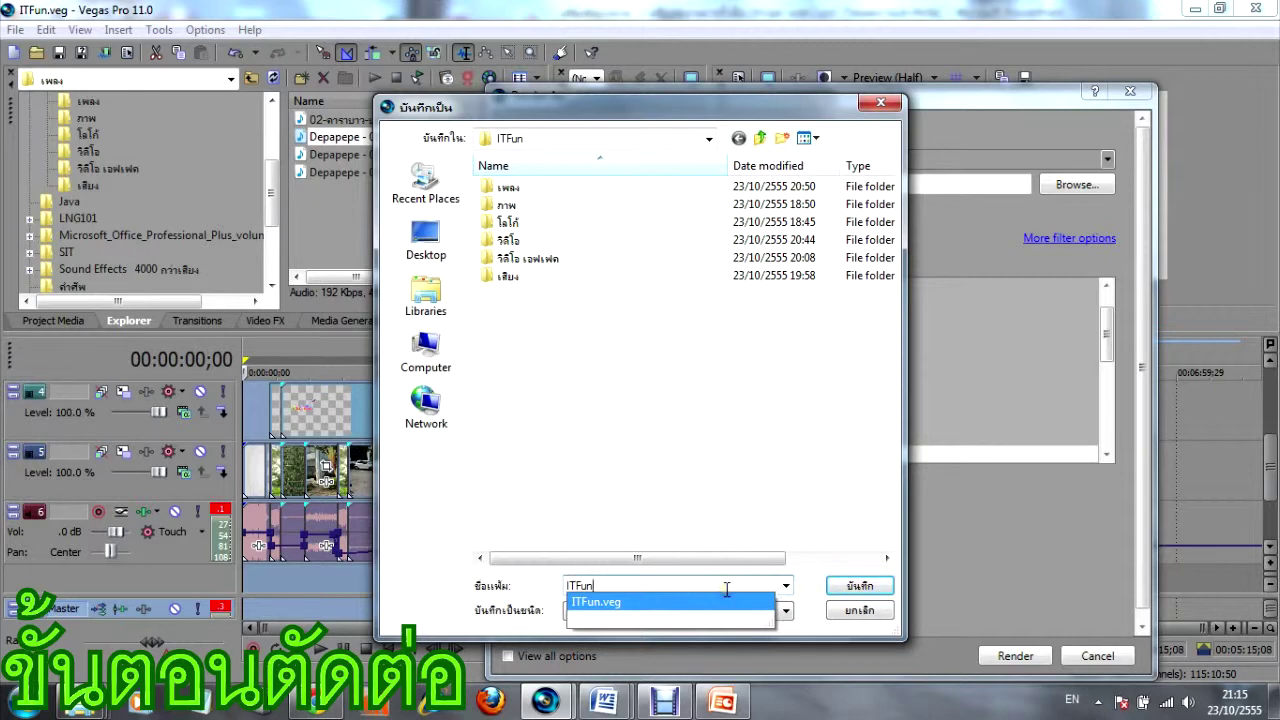
pyautogui.click(860, 585)
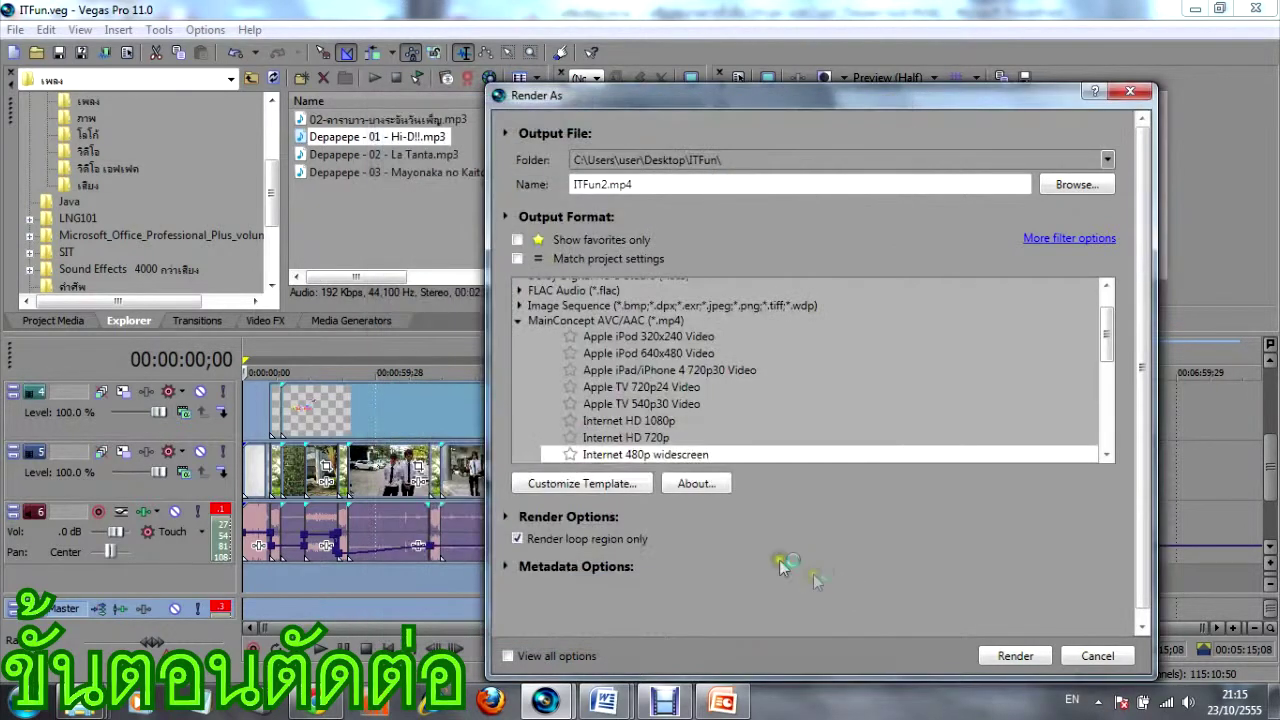
# Choose the MainConcept AVC/AAC Internet 480p widescreen template and render the loop region.
pyautogui.click(682, 455)
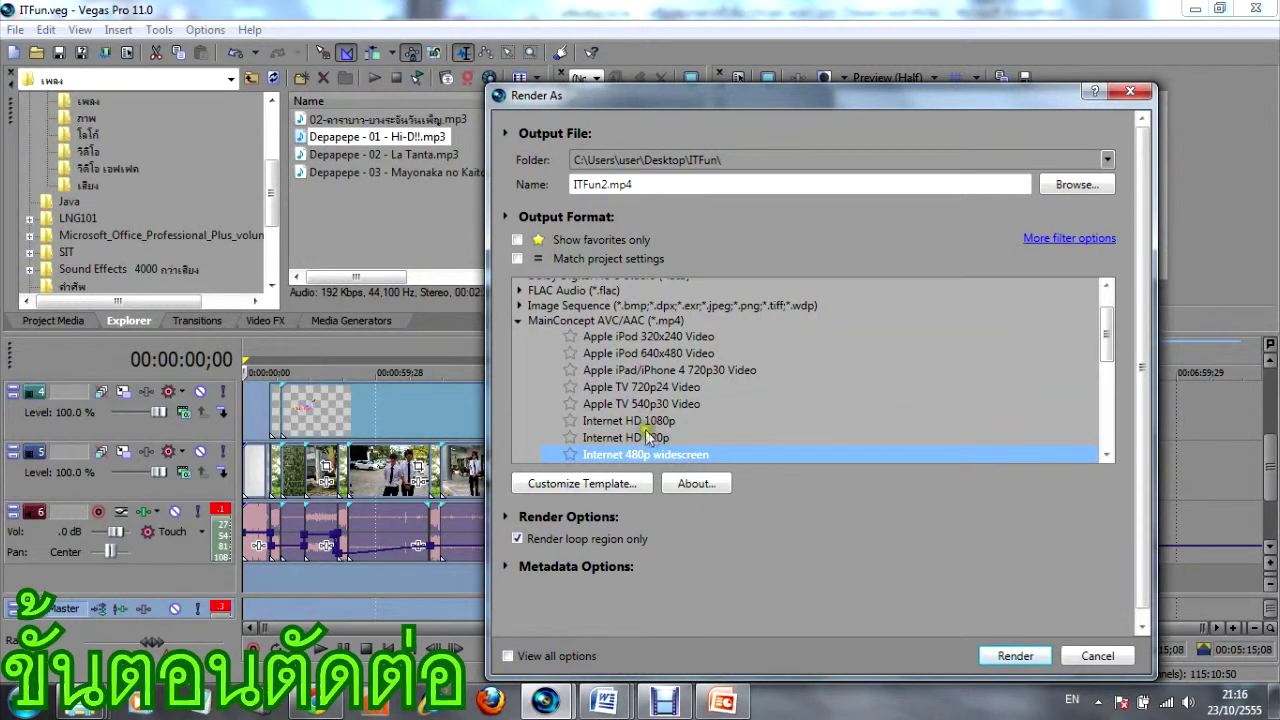
pyautogui.click(651, 321)
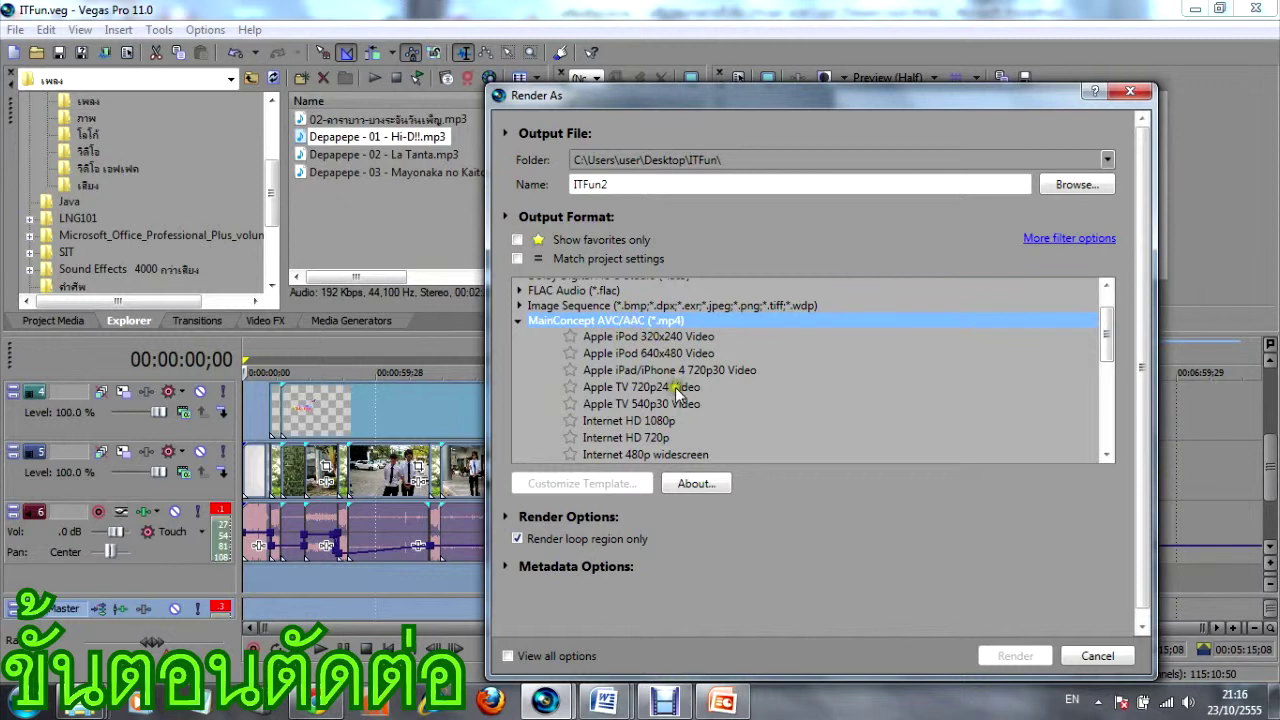
pyautogui.click(669, 454)
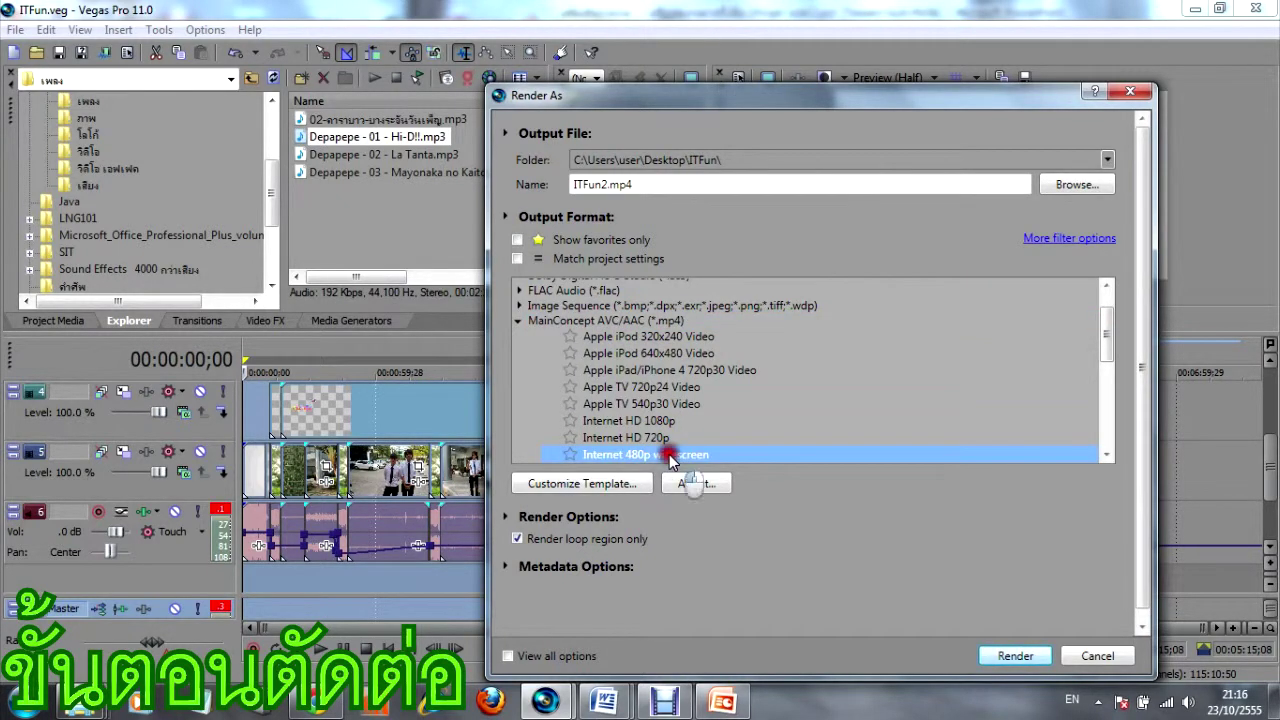
pyautogui.click(1018, 652)
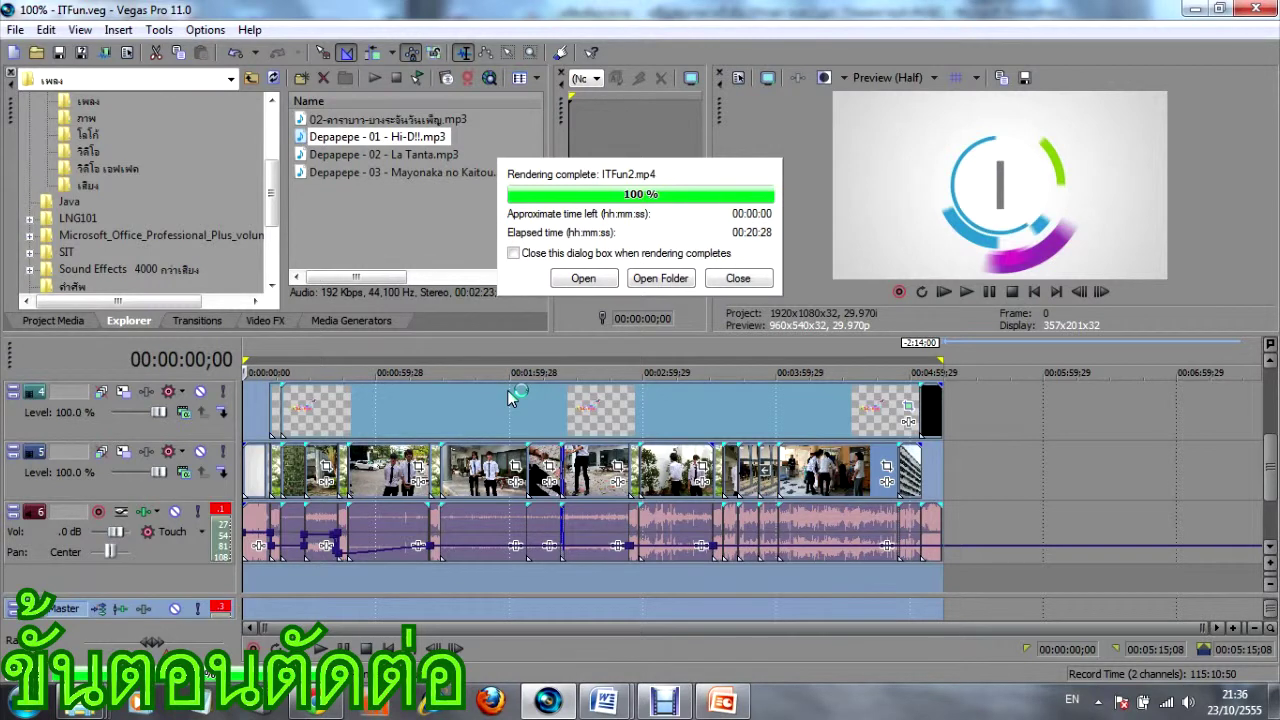
# Open the output folder, play the rendered ITFun2.mp4 in the media player, then stop playback and close the player.
pyautogui.click(634, 282)
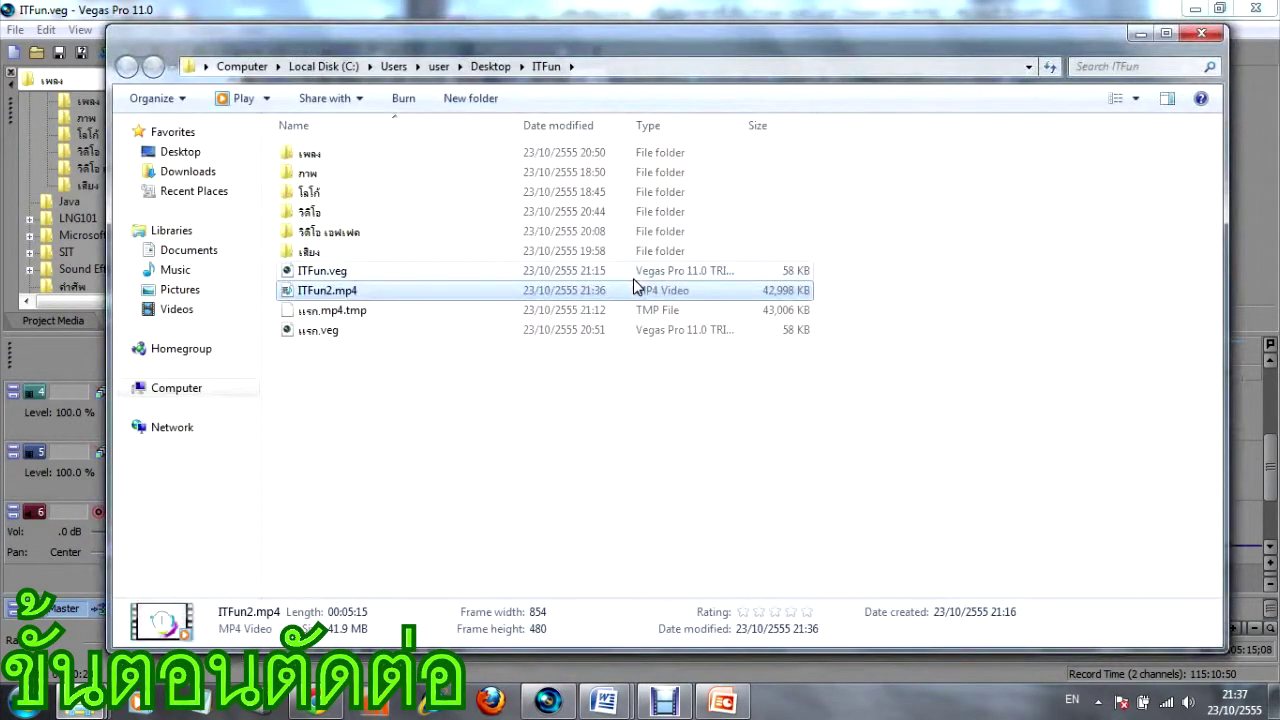
pyautogui.click(636, 290)
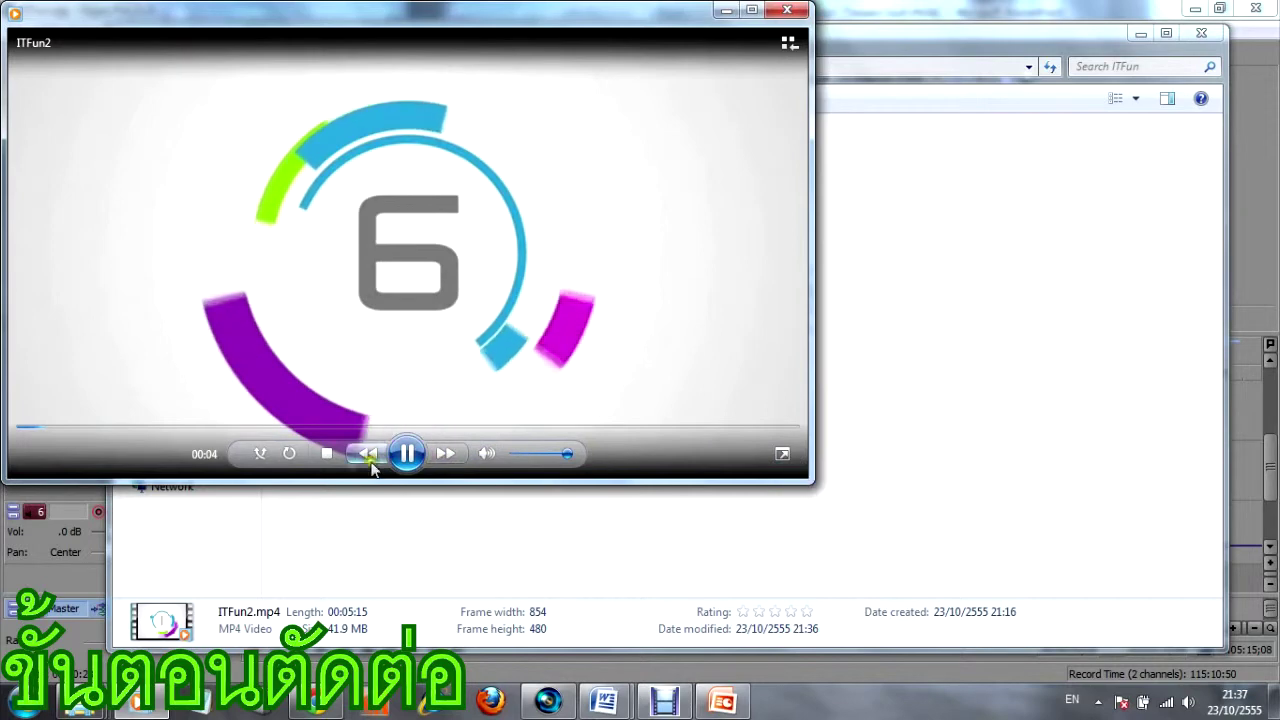
pyautogui.click(337, 456)
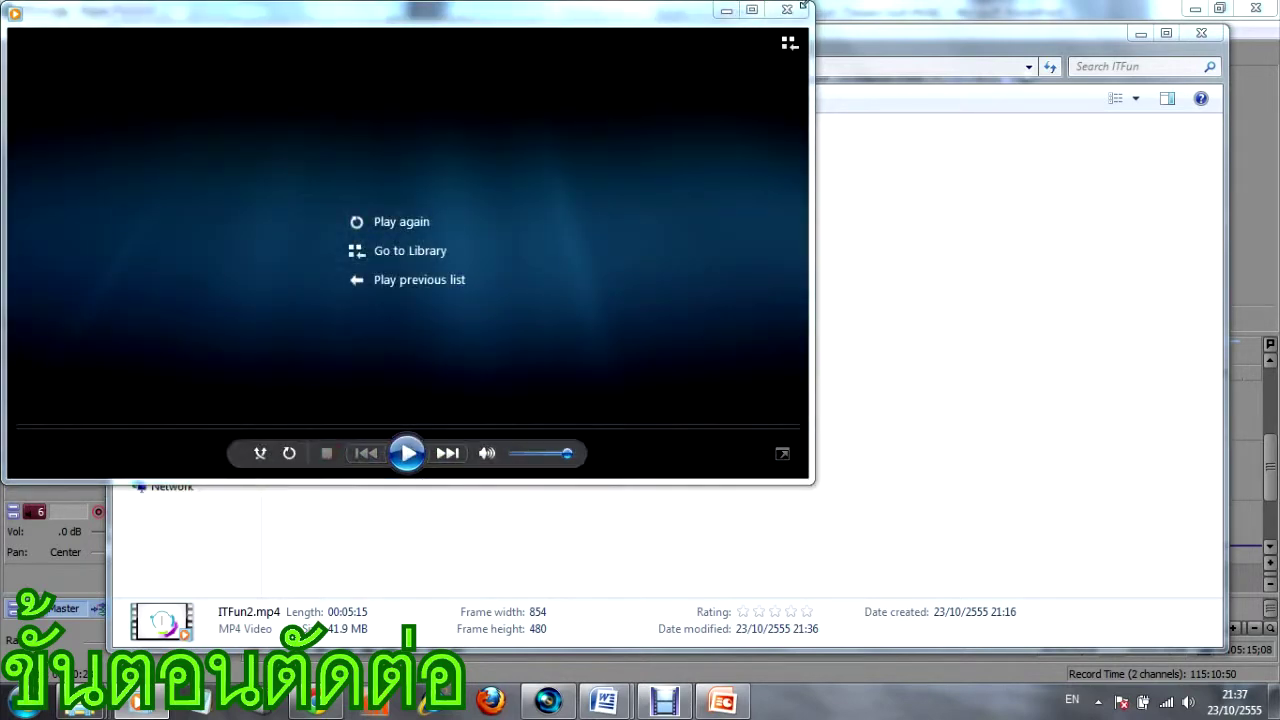
pyautogui.click(791, 9)
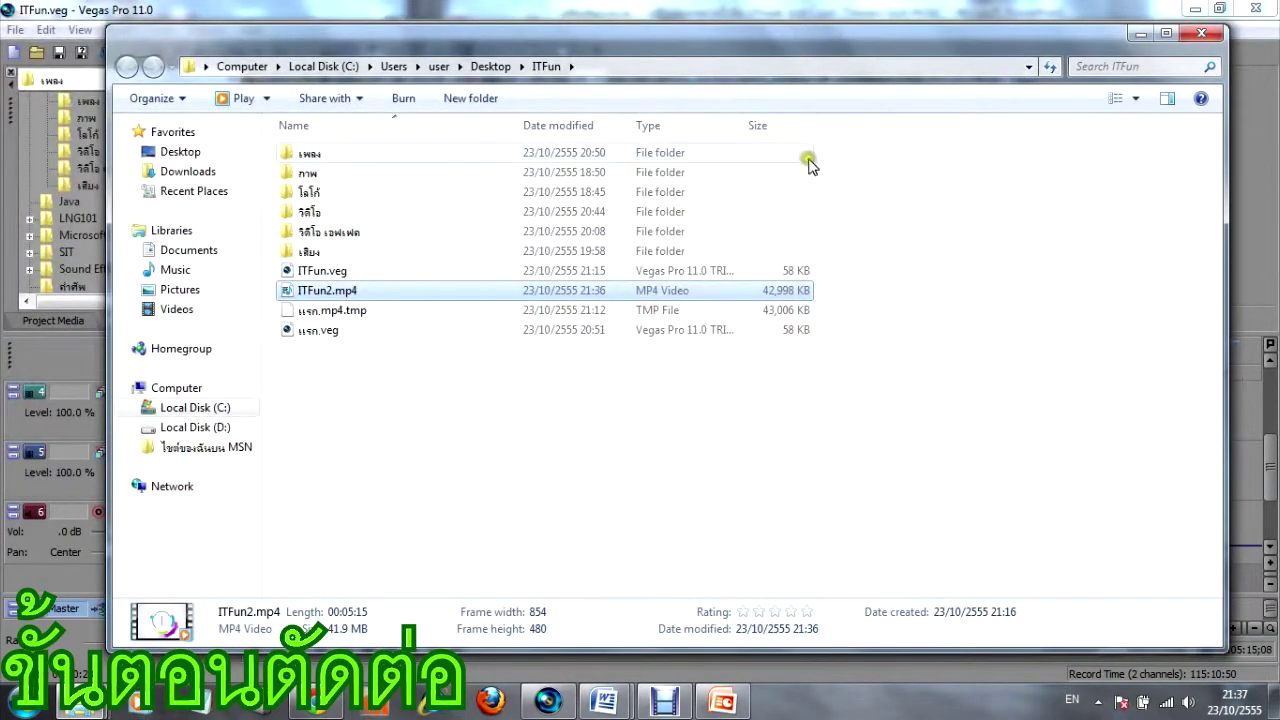